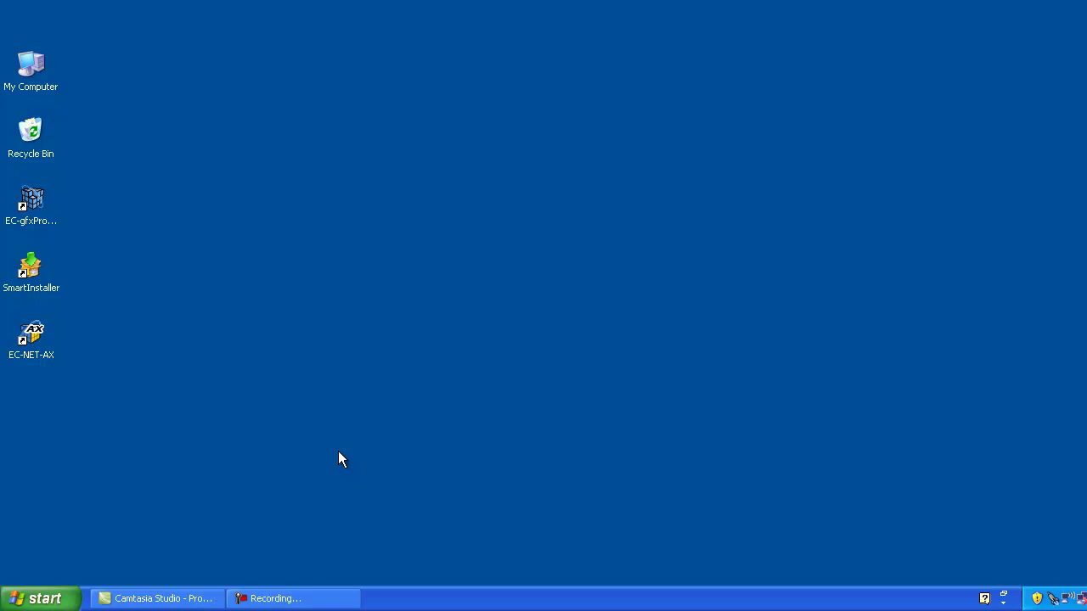
Launch the Distech Controls SmartInstaller from the installed programs
left_click(52, 290)
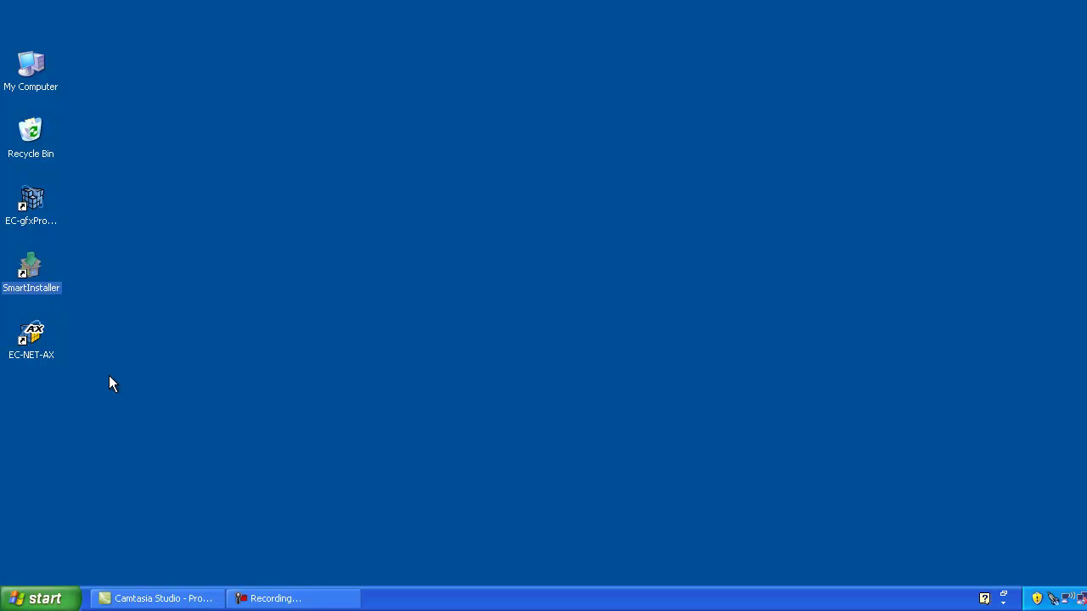
left_click(34, 600)
mouse_move(93, 541)
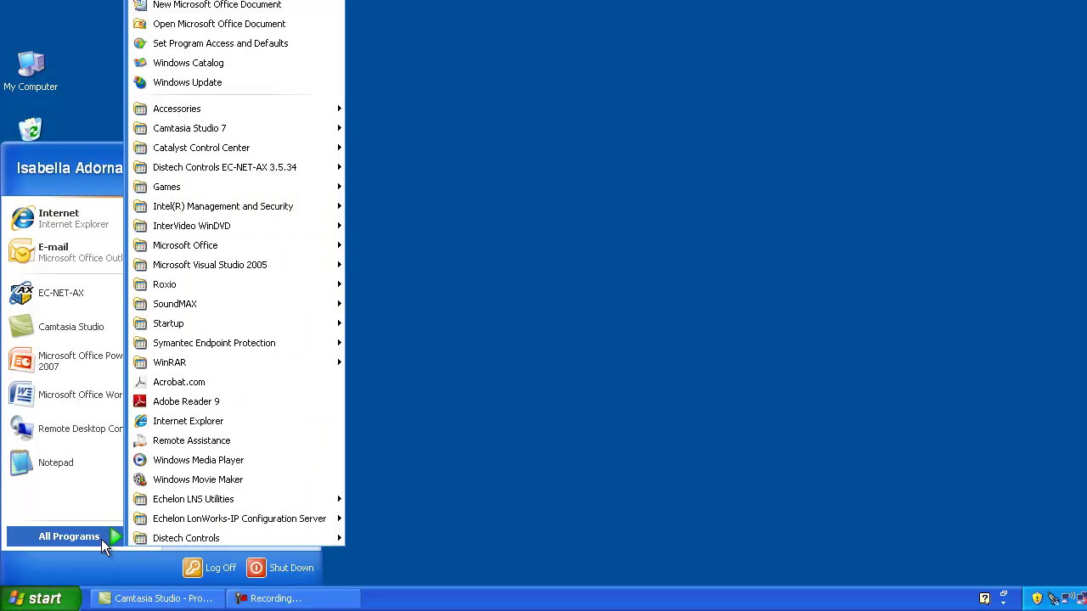
mouse_move(302, 538)
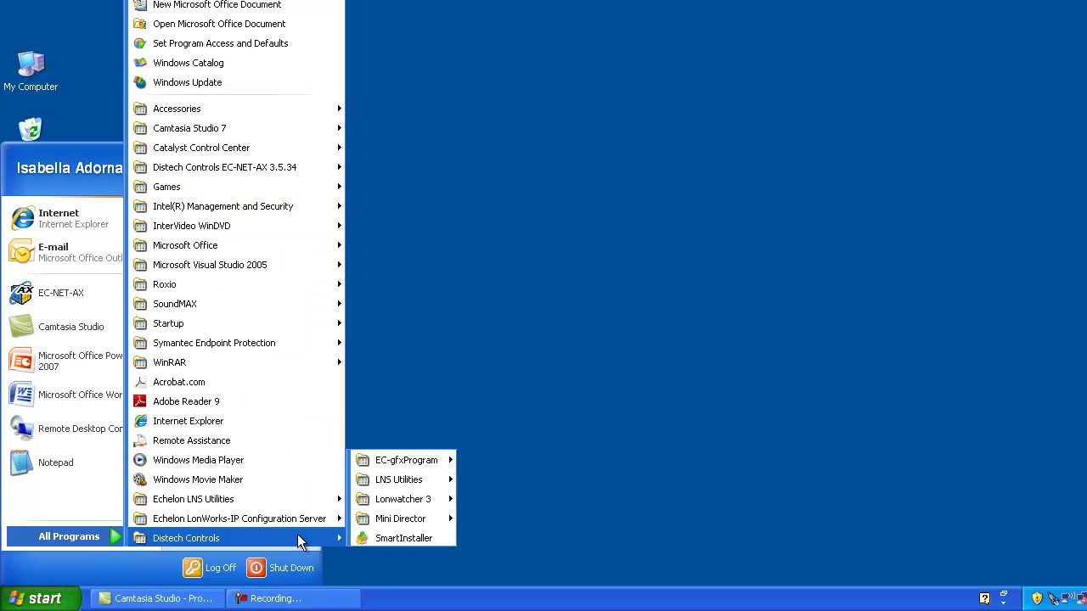
left_click(428, 541)
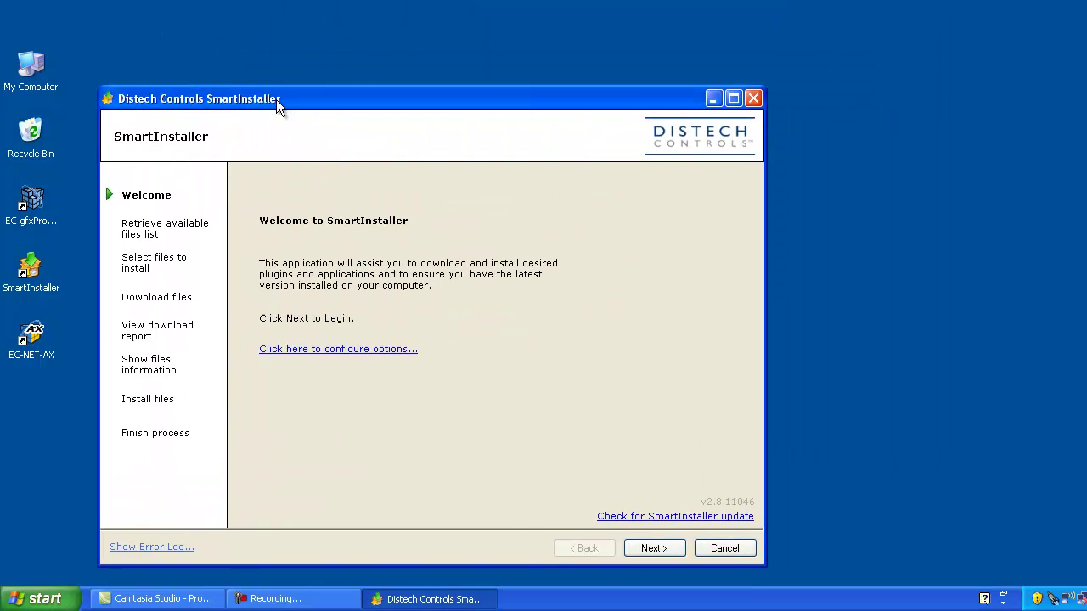
left_click_drag(276, 100, 270, 84)
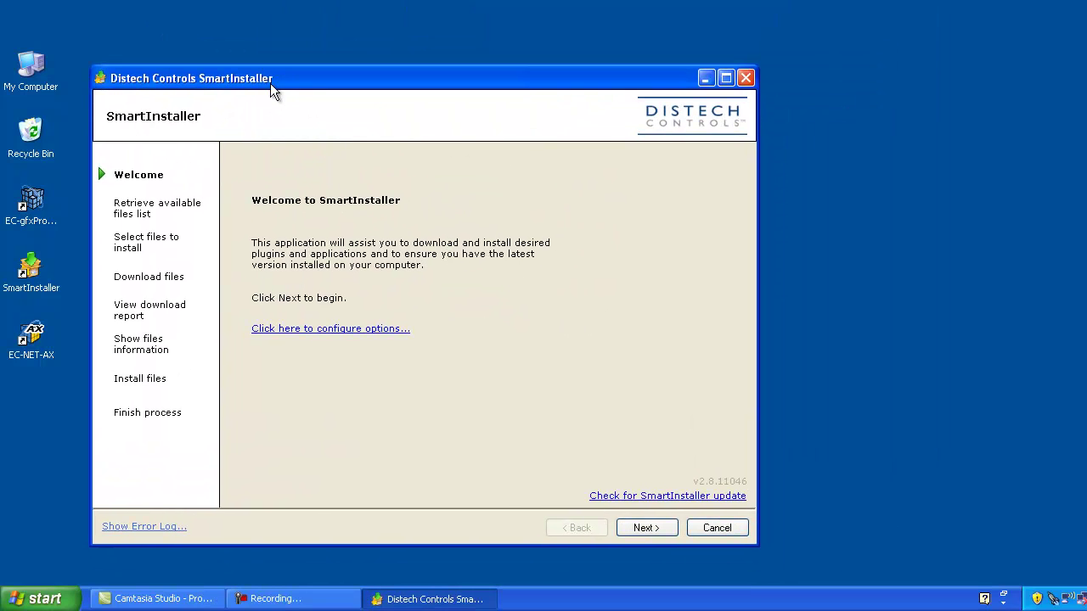
Select Productivity Enhancing Tools from the available files, download it and start its installation
left_click(654, 527)
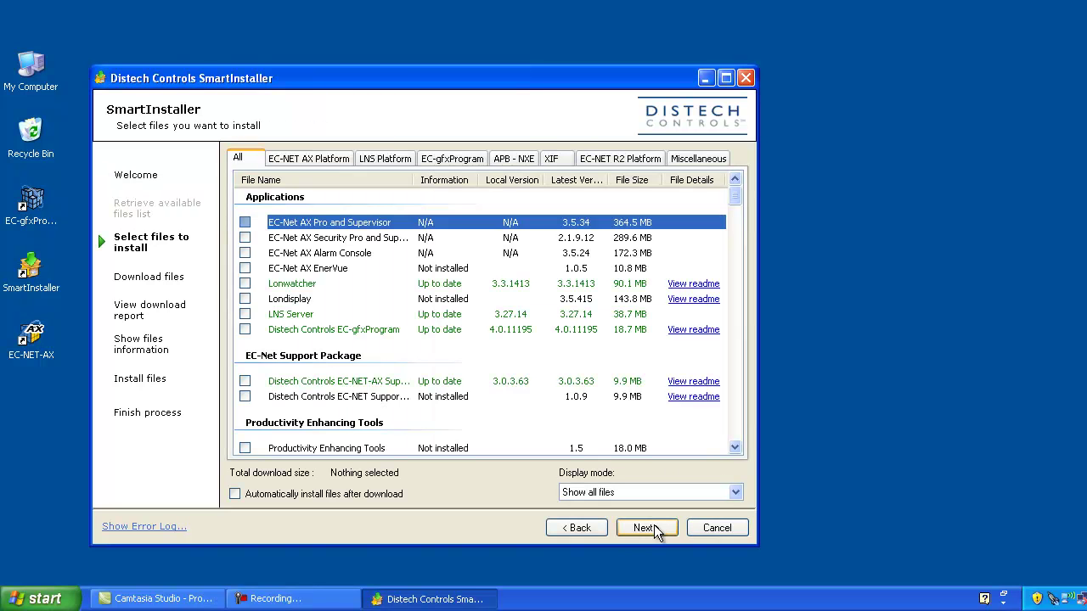
double_click(735, 448)
left_click(734, 448)
left_click(244, 405)
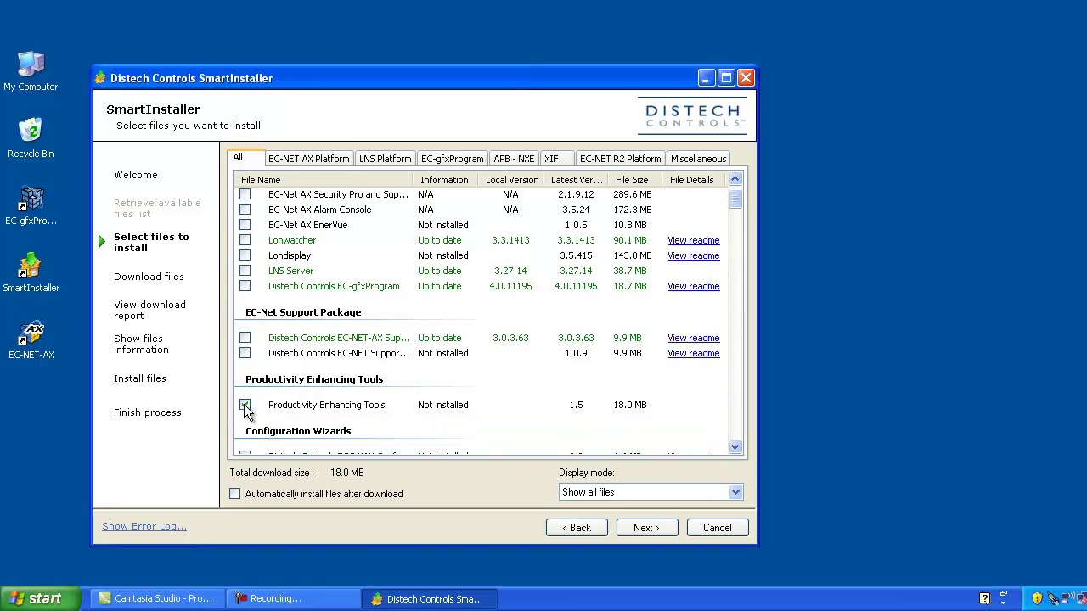
left_click(636, 527)
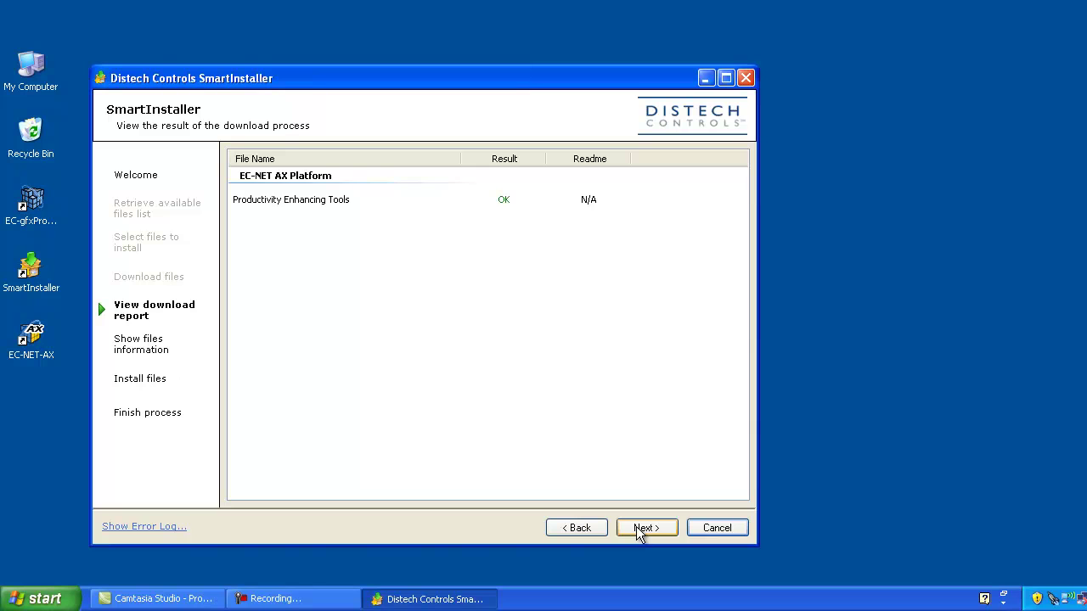
left_click(637, 527)
left_click(637, 527)
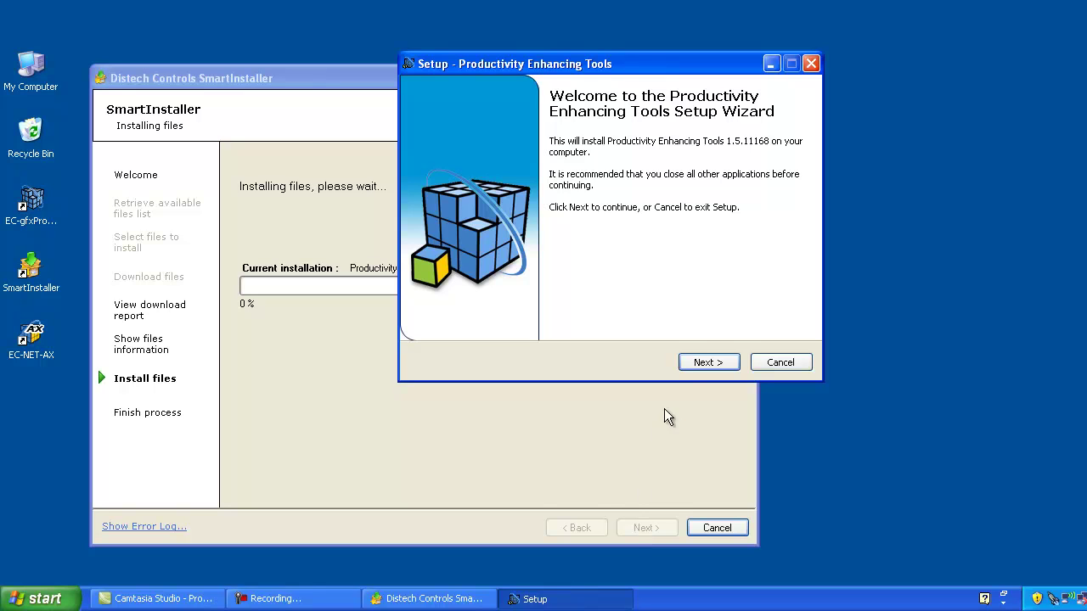
Install the gfxApplications, dcgfxApplications and dcImages components, updating EC-NET-AX-3.5.34
left_click(697, 365)
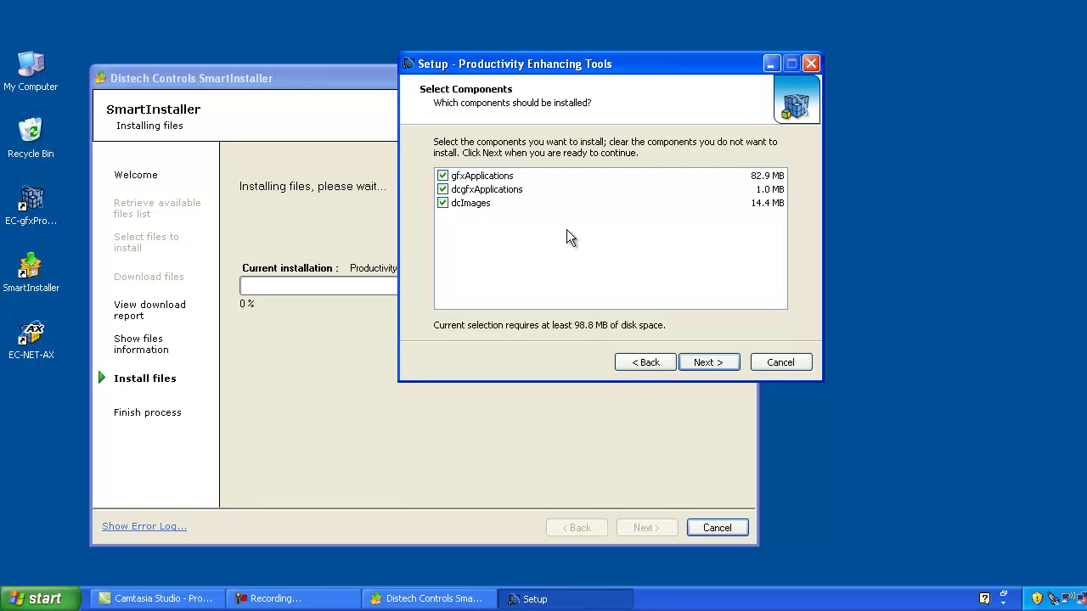
left_click(694, 363)
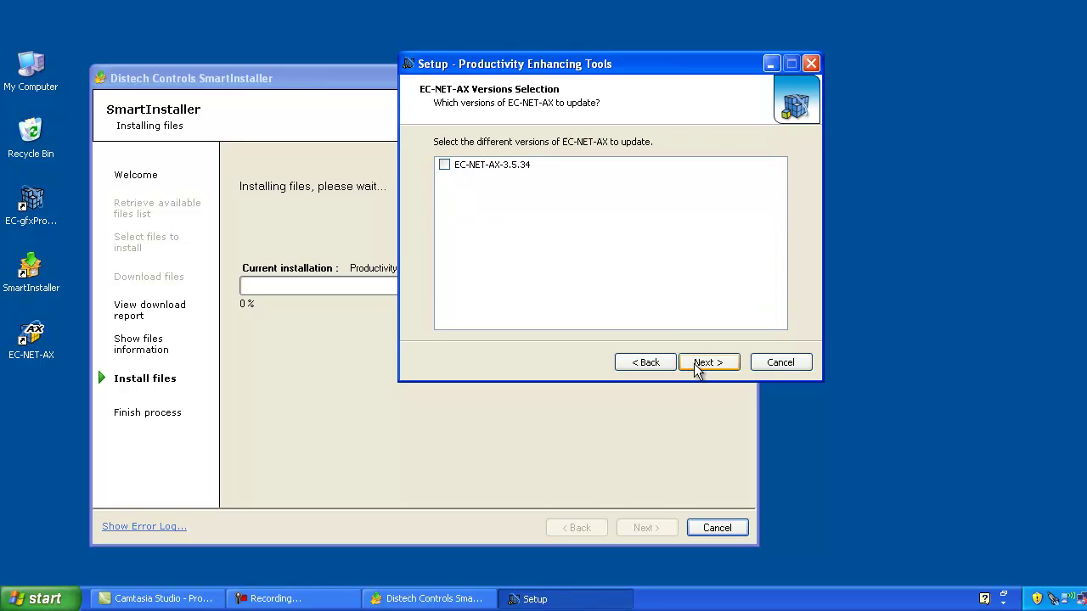
left_click(444, 165)
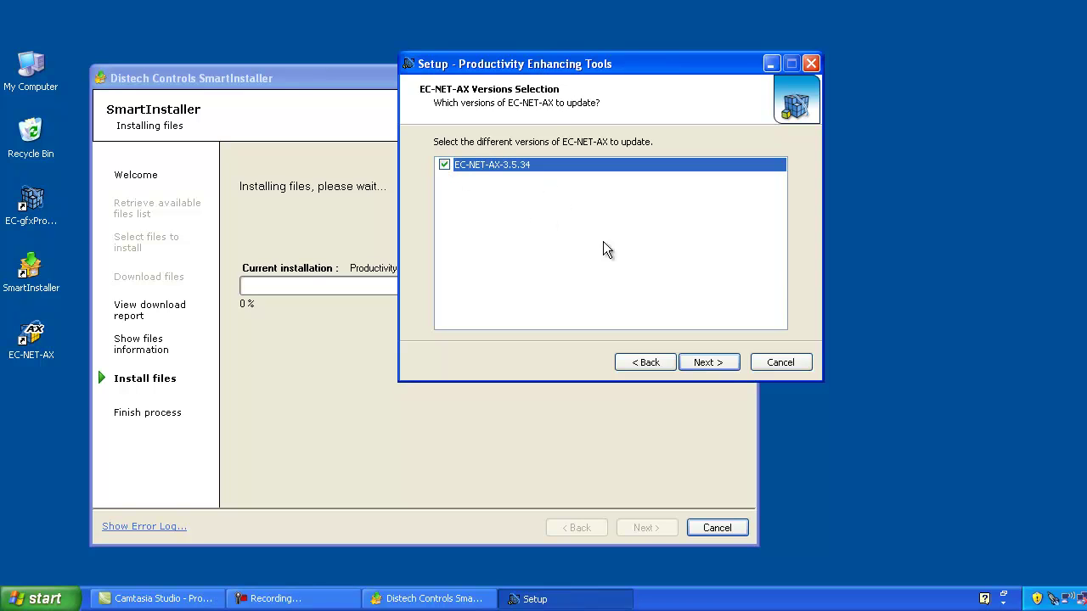
left_click(718, 363)
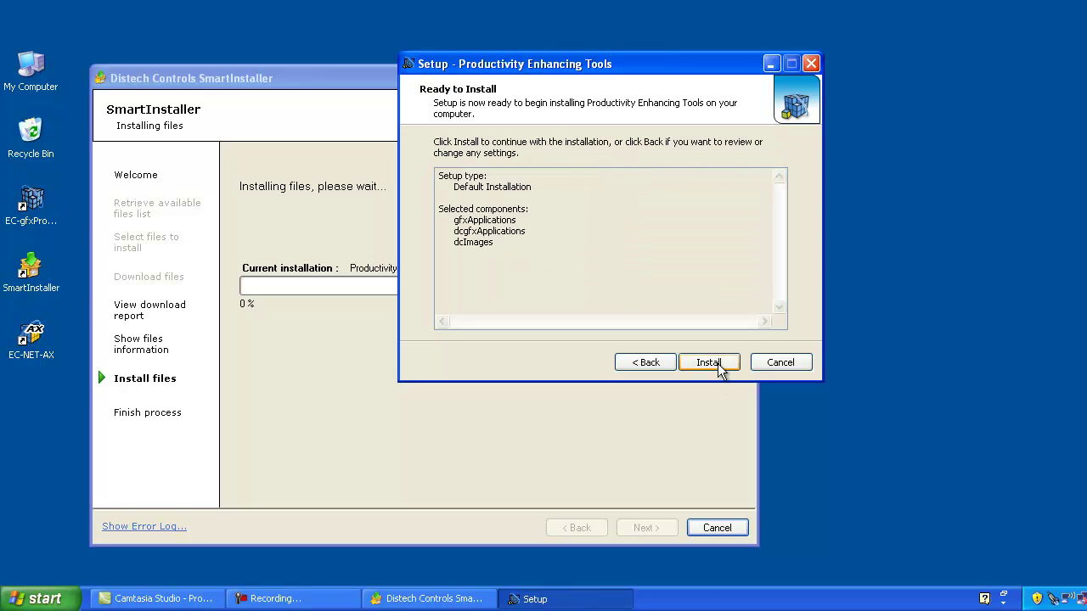
left_click(717, 363)
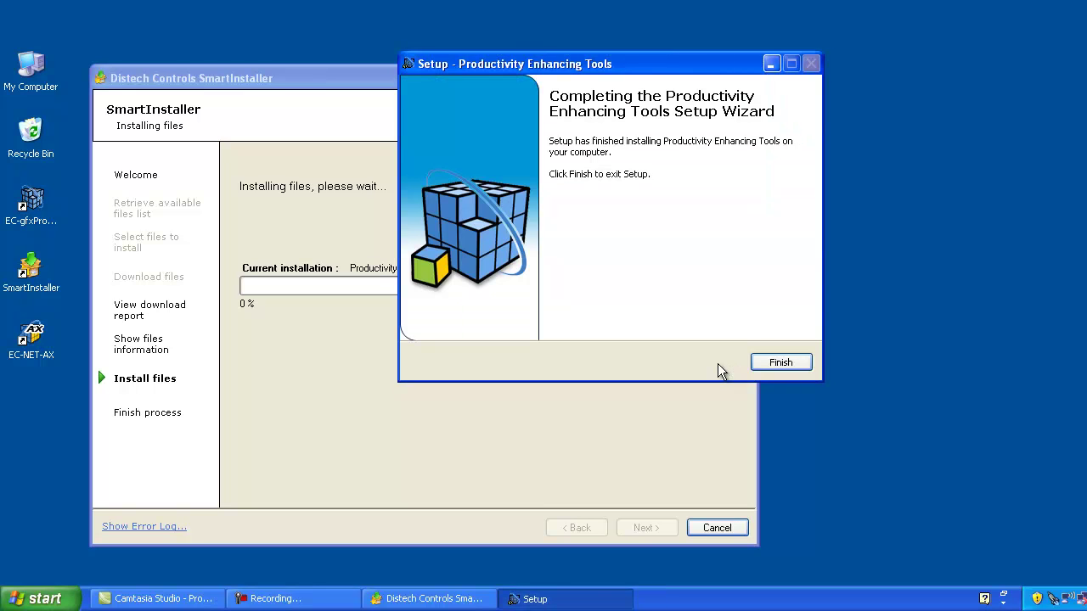
Finish the setup wizard and SmartInstaller, and restart the computer to complete the installation
left_click(787, 364)
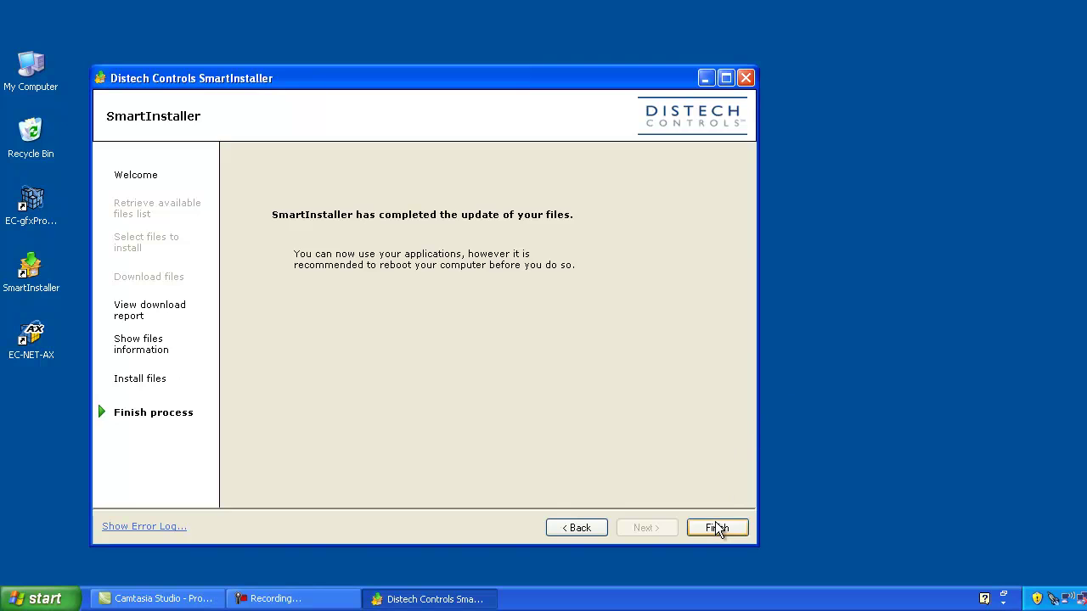
left_click(715, 524)
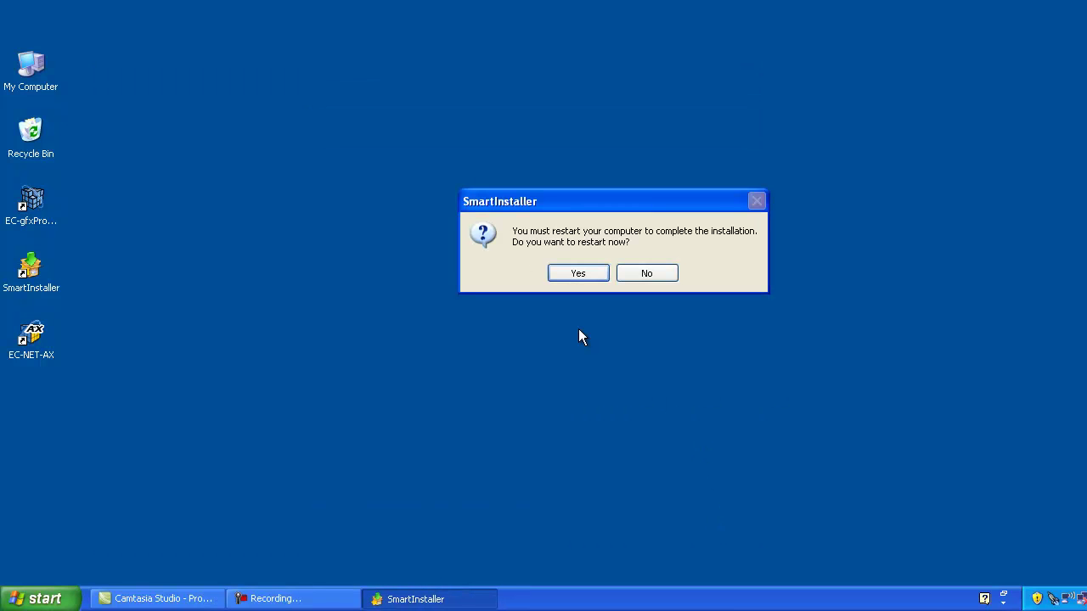
left_click(590, 277)
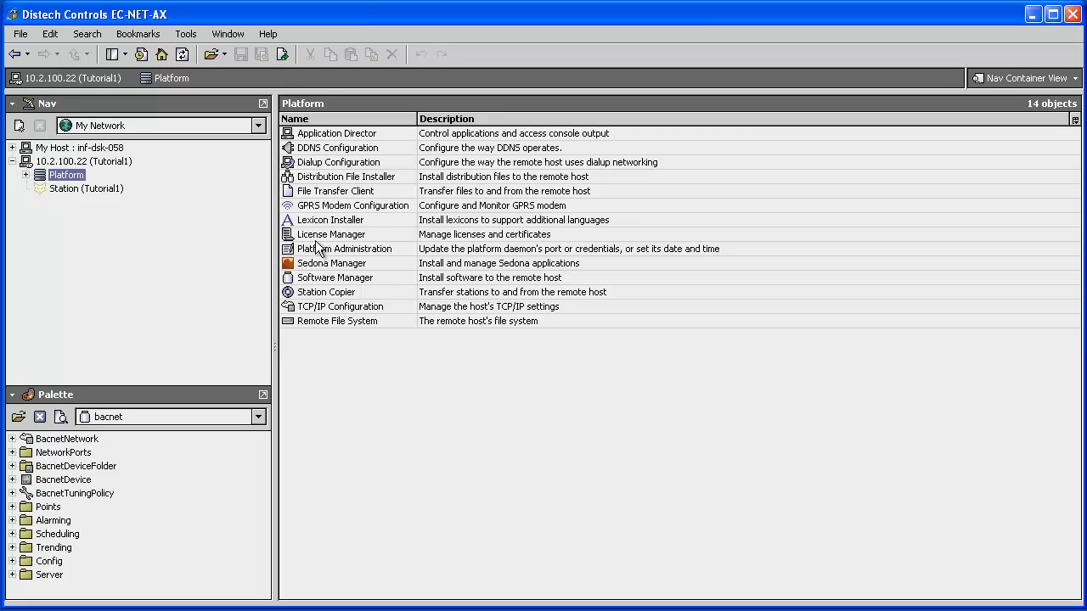
In EC-NET-AX, use the platform's Software Manager to install the dcImages module on host 10.2.100.22 and commit the change
left_click(334, 279)
double_click(382, 278)
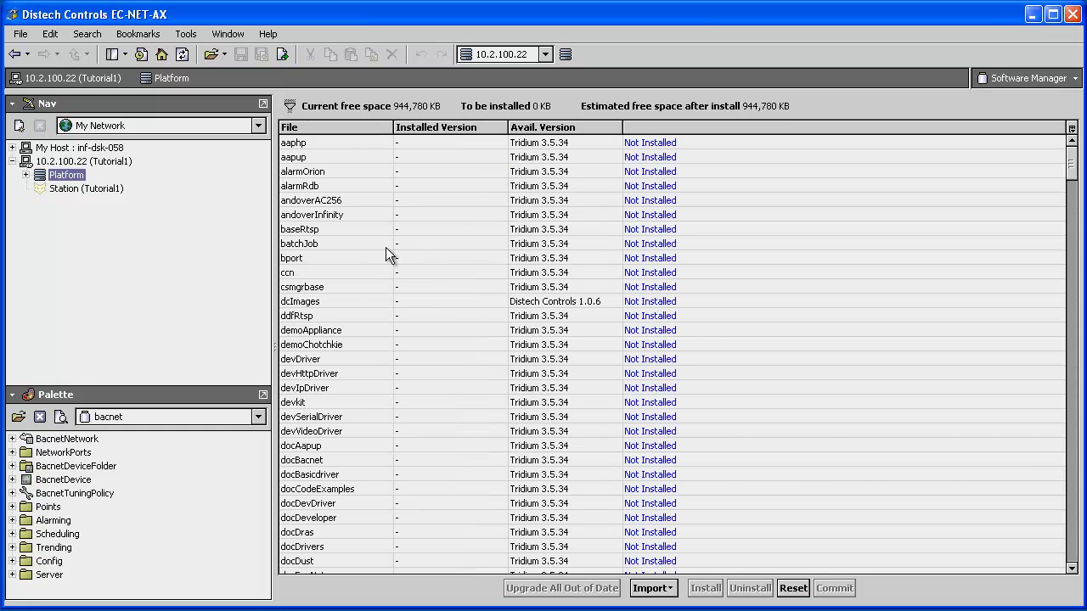
left_click(307, 303)
left_click(706, 587)
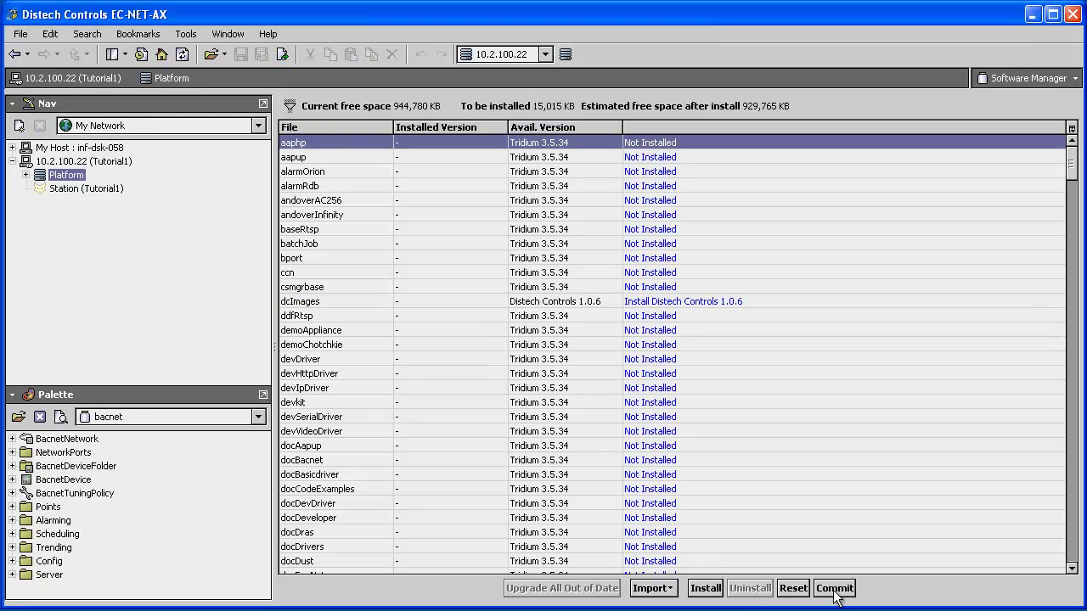
left_click(833, 589)
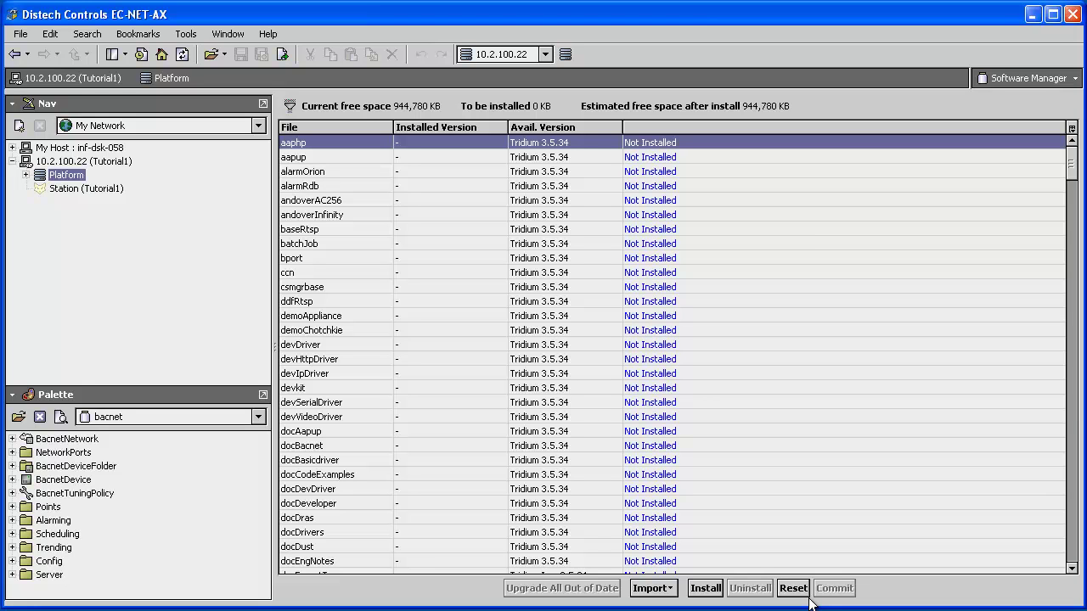
Open the dcImages module in the palette
left_click(20, 420)
left_click(761, 449)
left_click(762, 448)
left_click(763, 448)
left_click(419, 426)
left_click(522, 477)
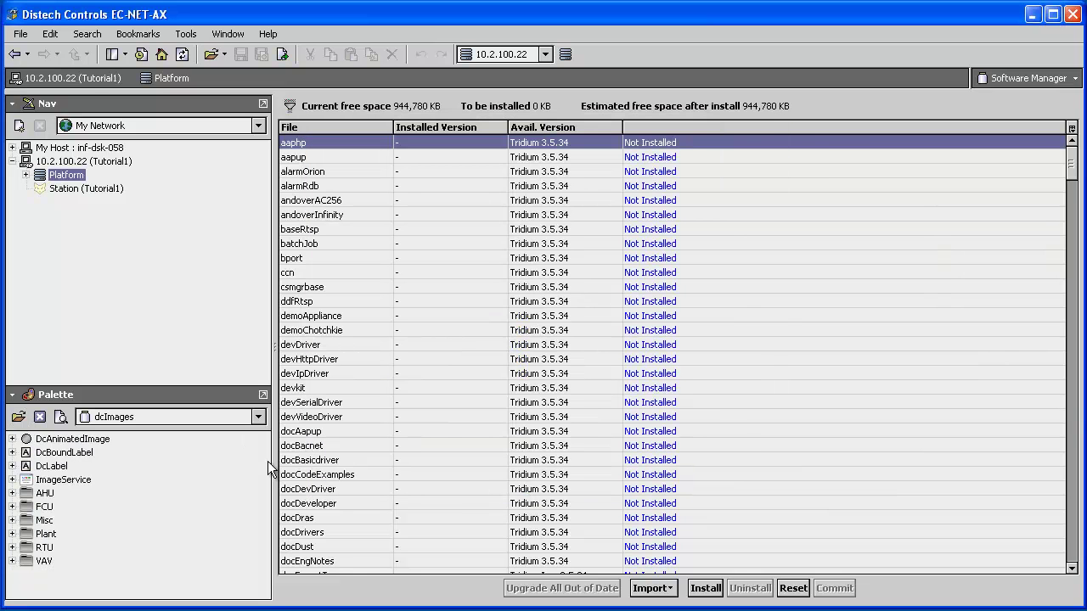
Log on to Station (Tutorial1) with the remembered credentials and expand its Config node
double_click(67, 190)
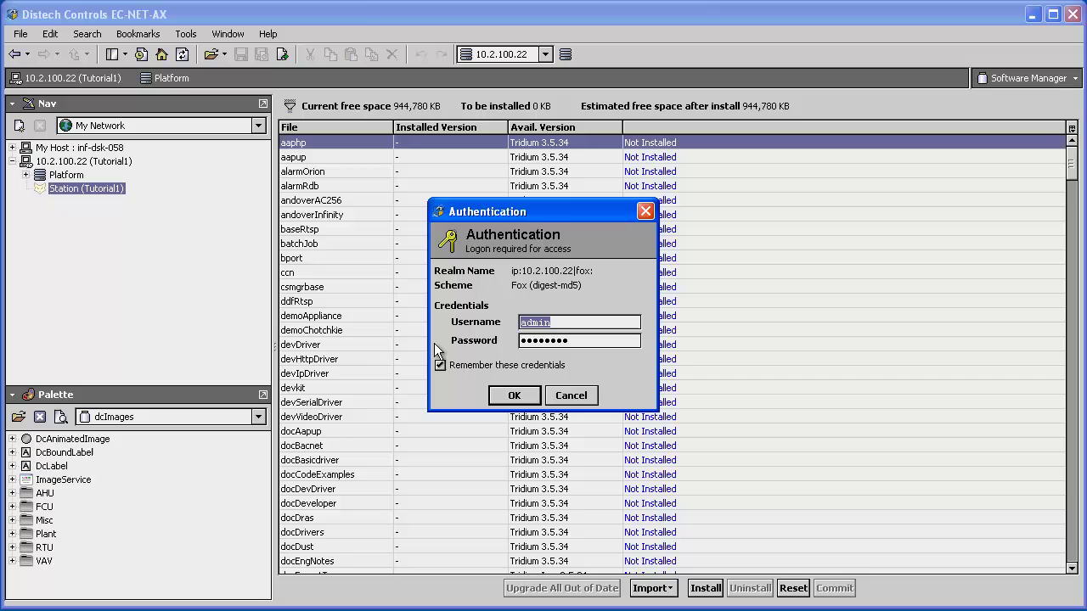
left_click(514, 396)
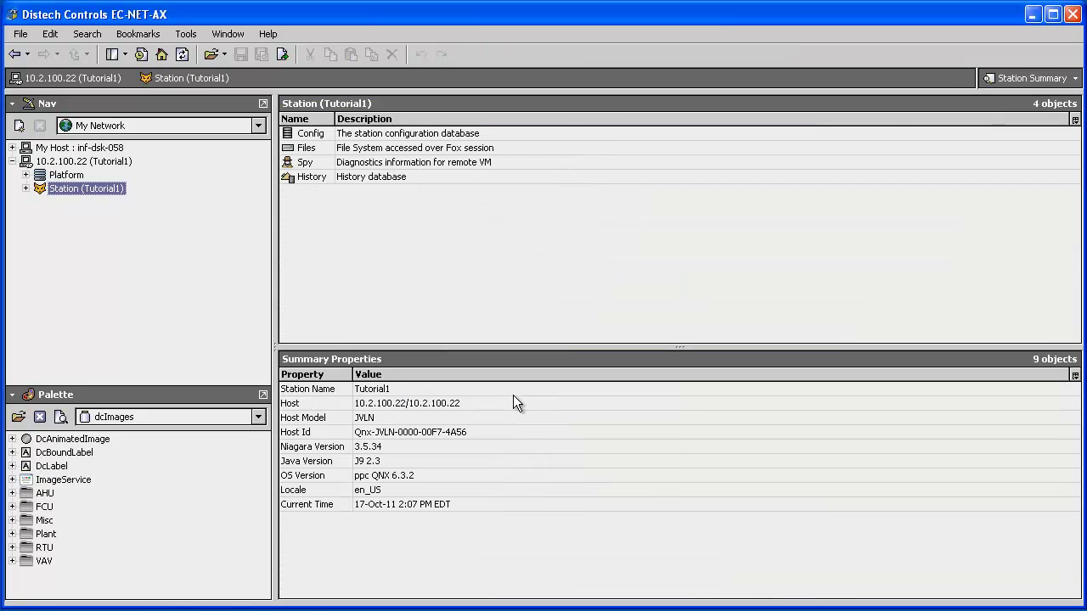
left_click(26, 189)
left_click(40, 202)
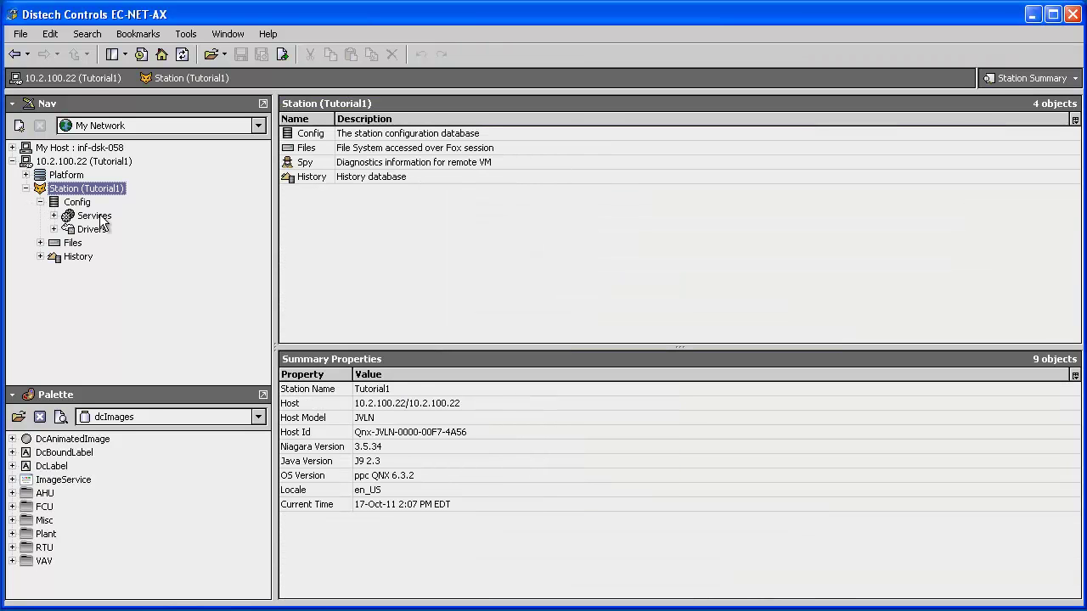
Add the ImageService component from the dcImages palette to the station's Services, keeping its default name
left_click(97, 217)
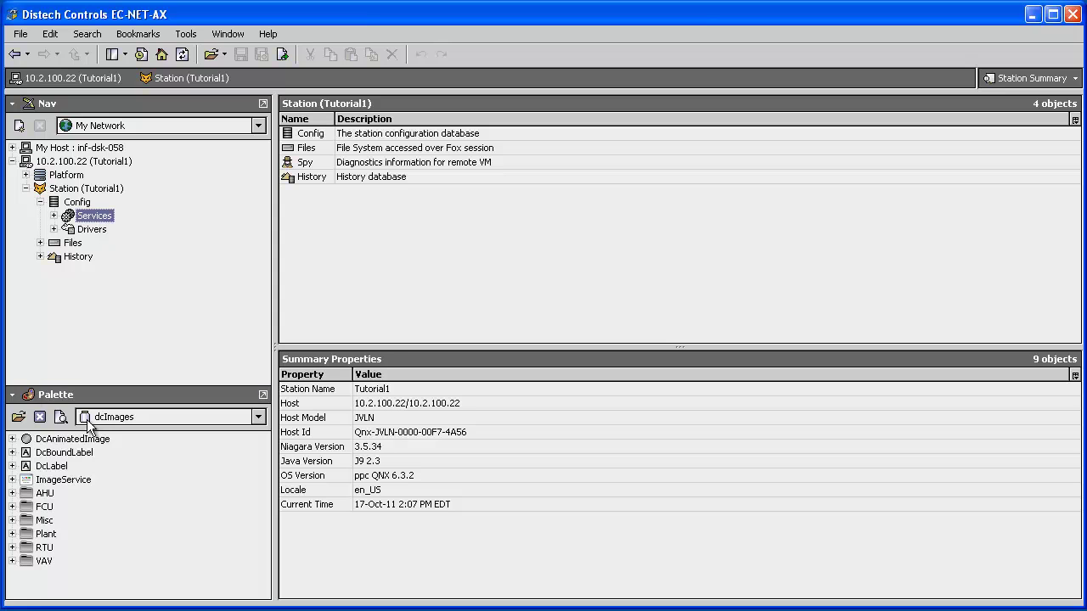
left_click(85, 482)
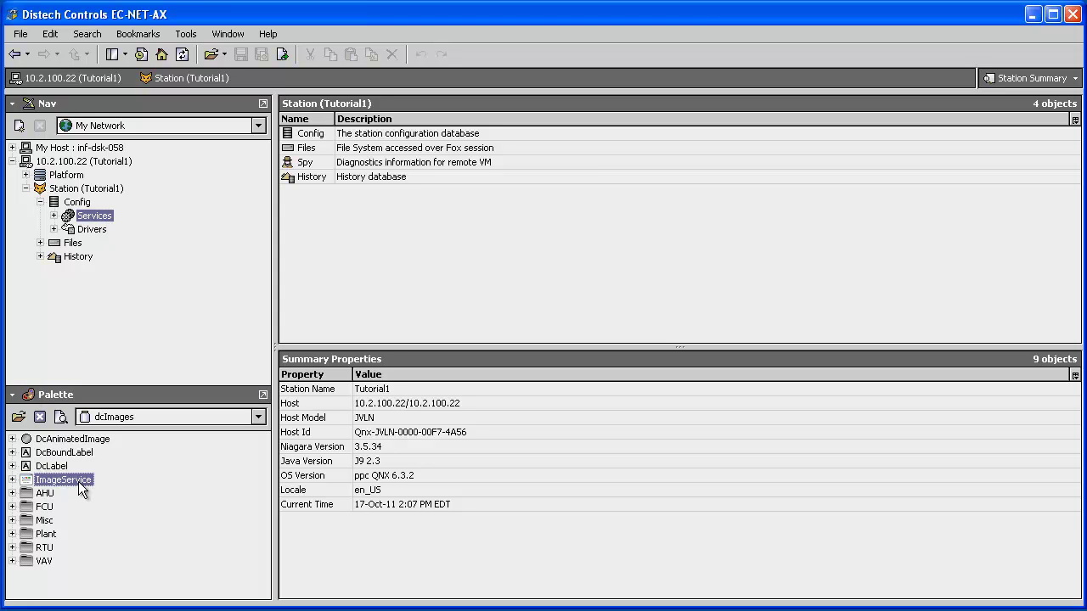
left_click_drag(78, 481, 104, 218)
left_click(494, 328)
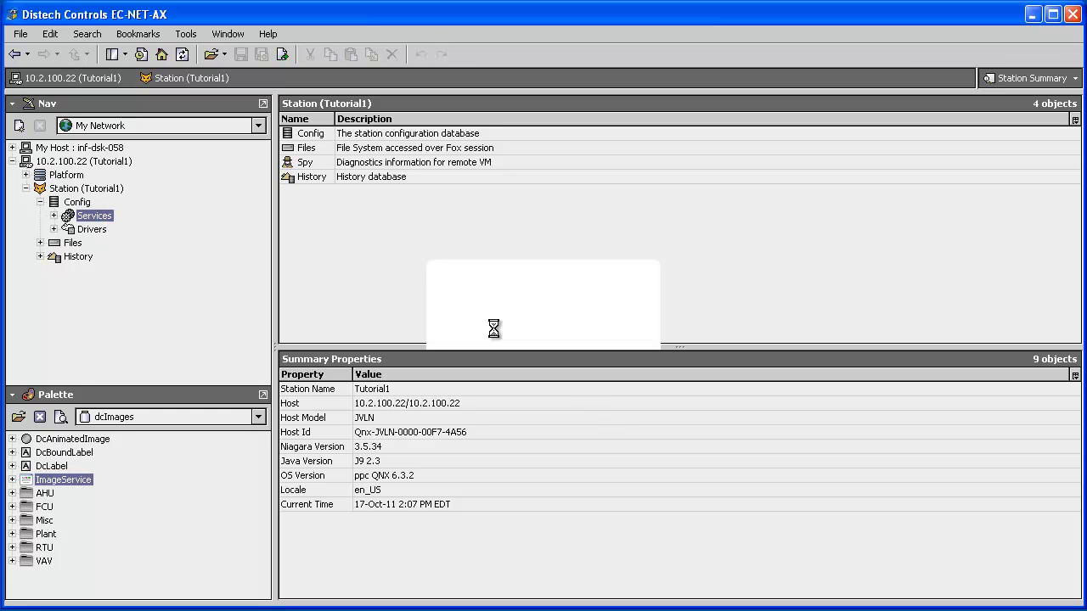
Expand the station's Services and open the ImageService to check its status and licence properties
left_click(54, 219)
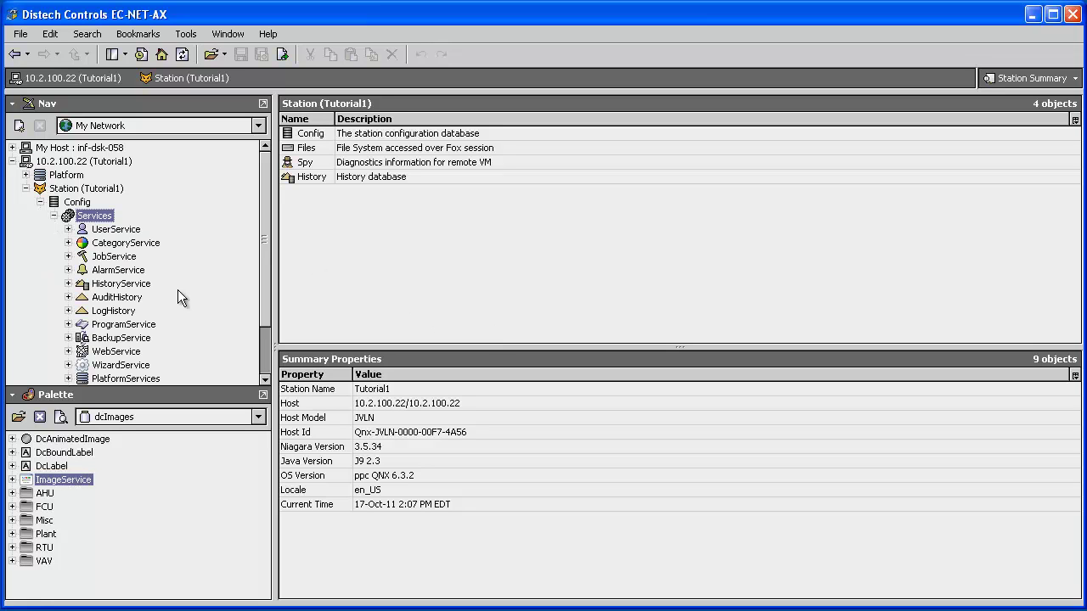
left_click(266, 379)
left_click(266, 379)
left_click(119, 351)
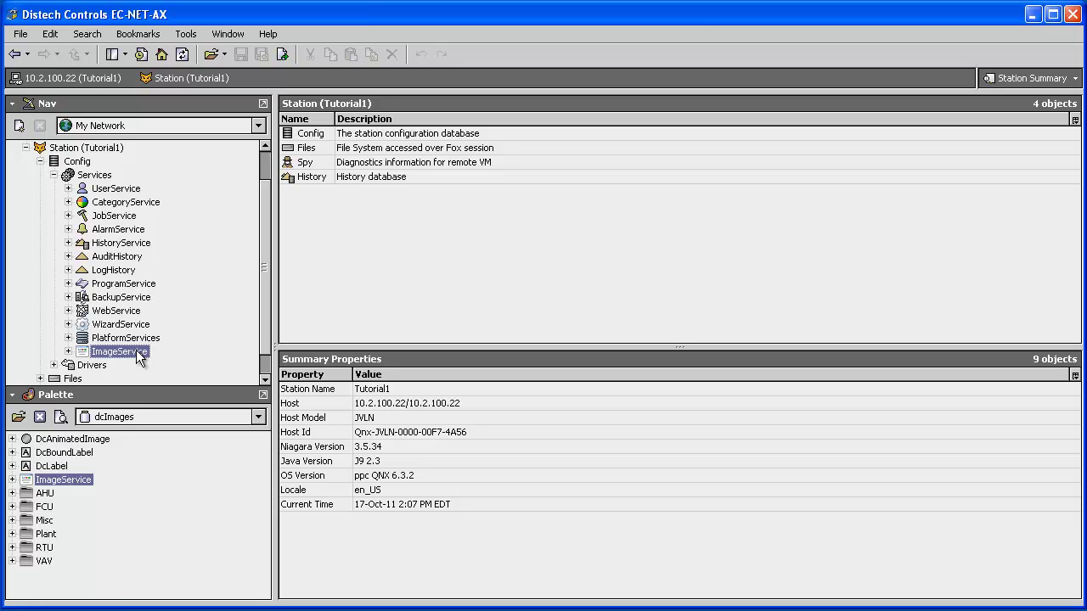
double_click(119, 351)
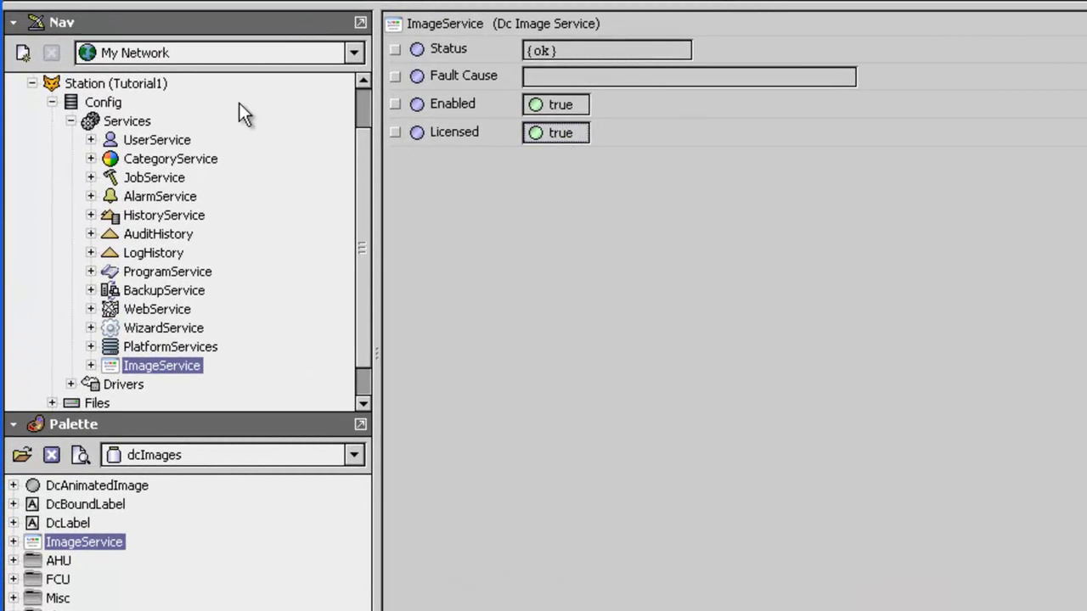
Create a new Px view named System1 on the ECB_600 device under the BcpBacnetNetwork driver
left_click(71, 121)
left_click(70, 197)
left_click(91, 253)
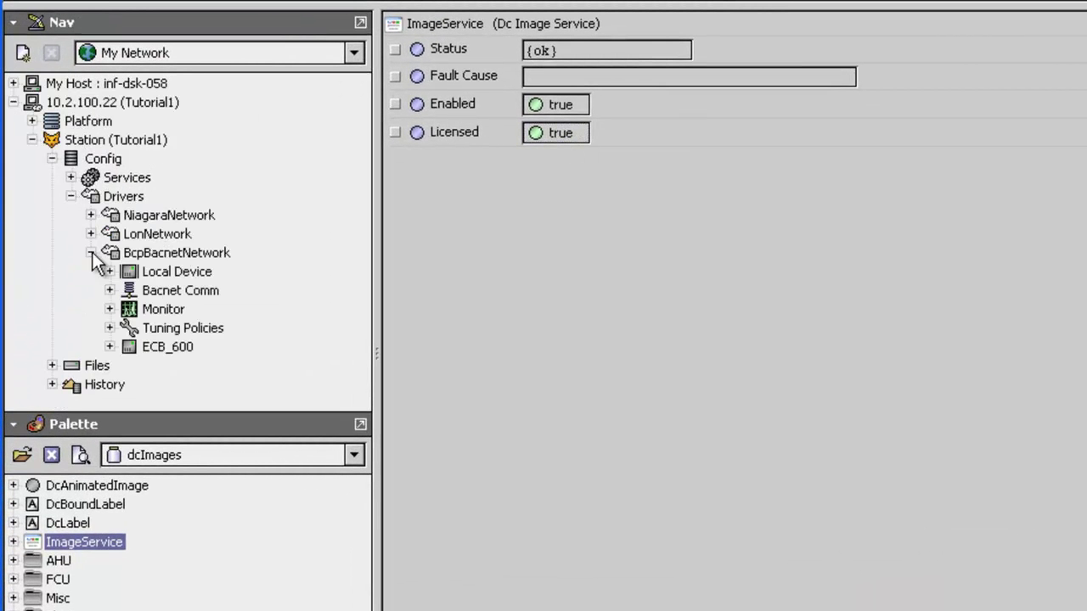
left_click(192, 348)
right_click(192, 349)
mouse_move(299, 395)
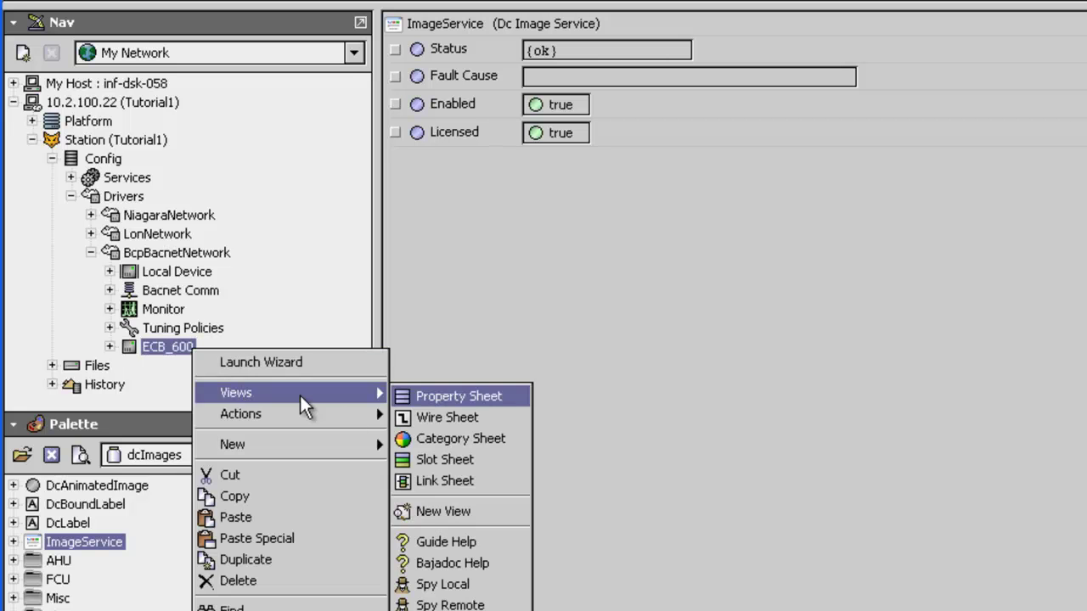
left_click(499, 510)
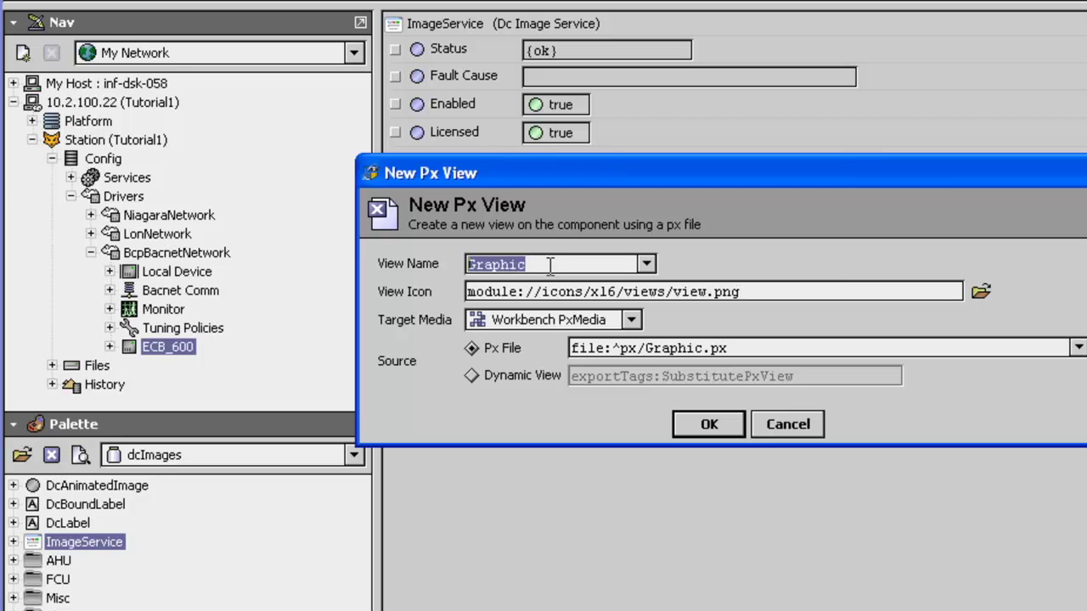
type("ystem1")
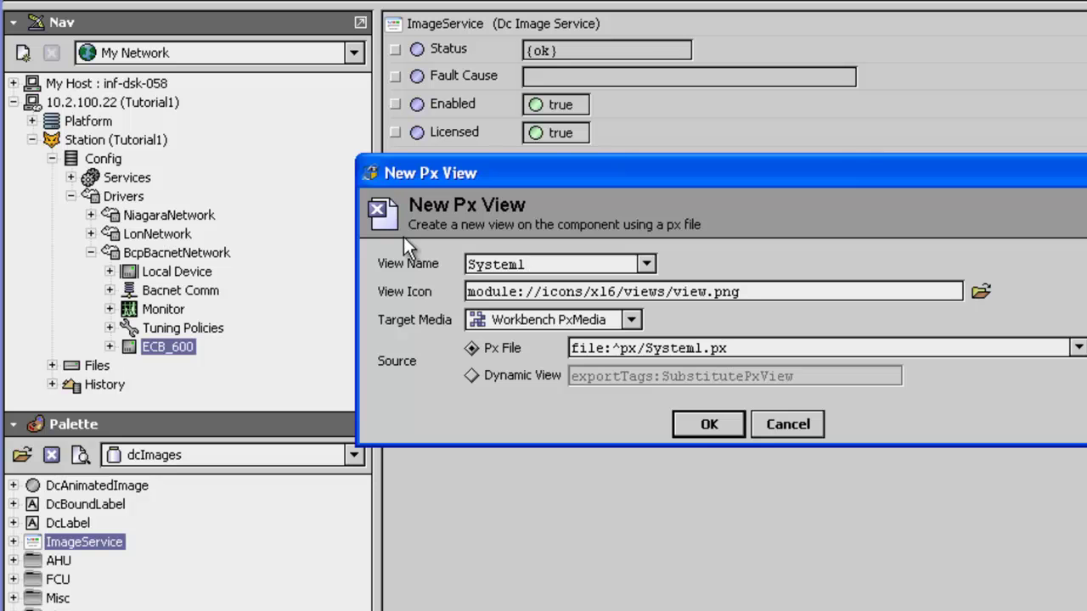
key("Tab")
left_click(695, 424)
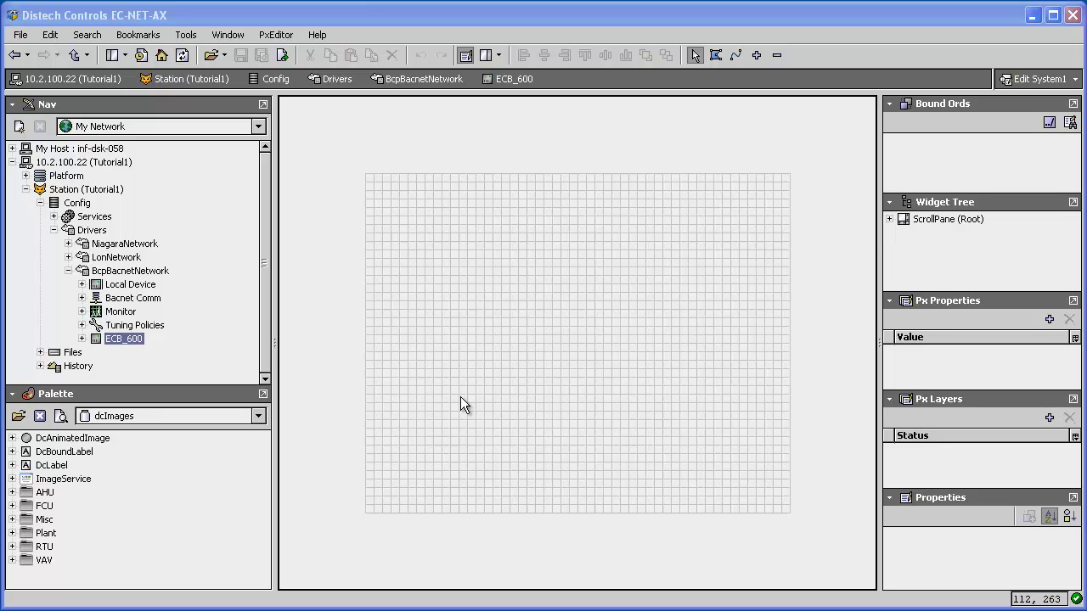
Open the System1 Px view of the ECB_600 device for editing
right_click(140, 338)
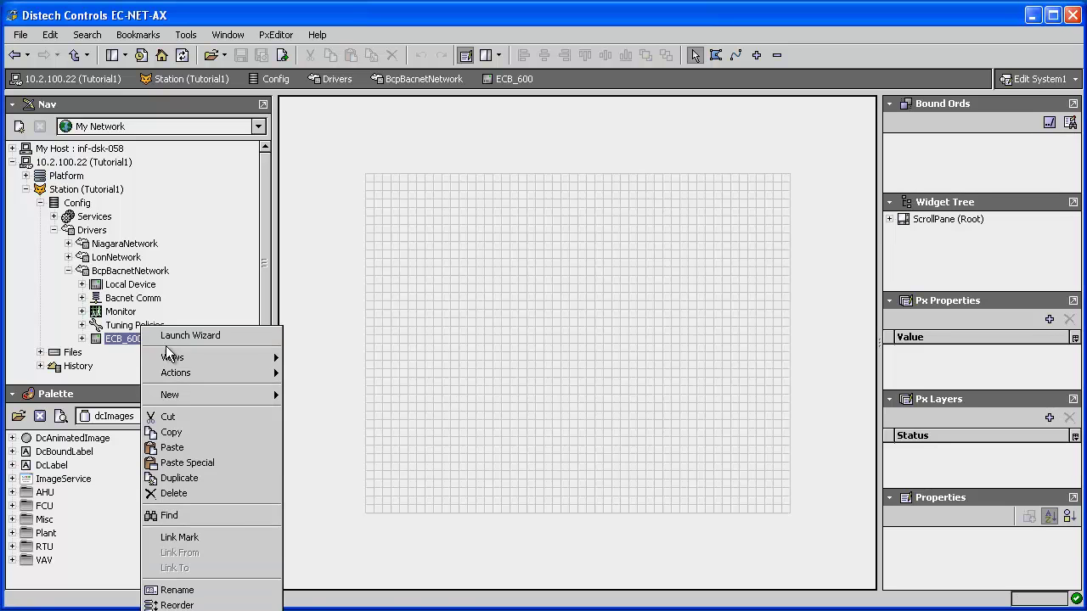
mouse_move(212, 358)
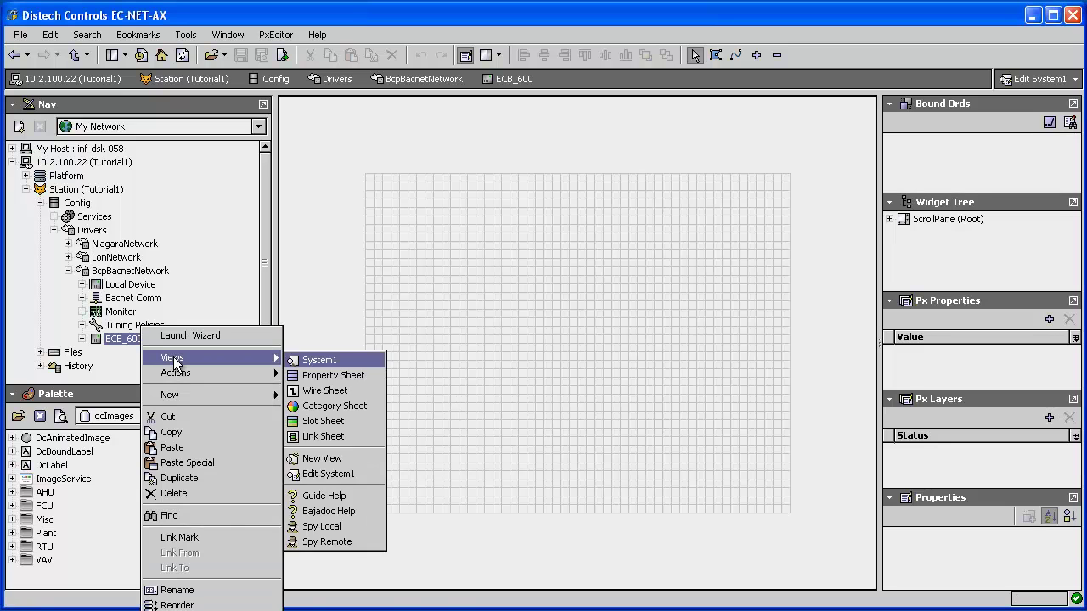
left_click(372, 475)
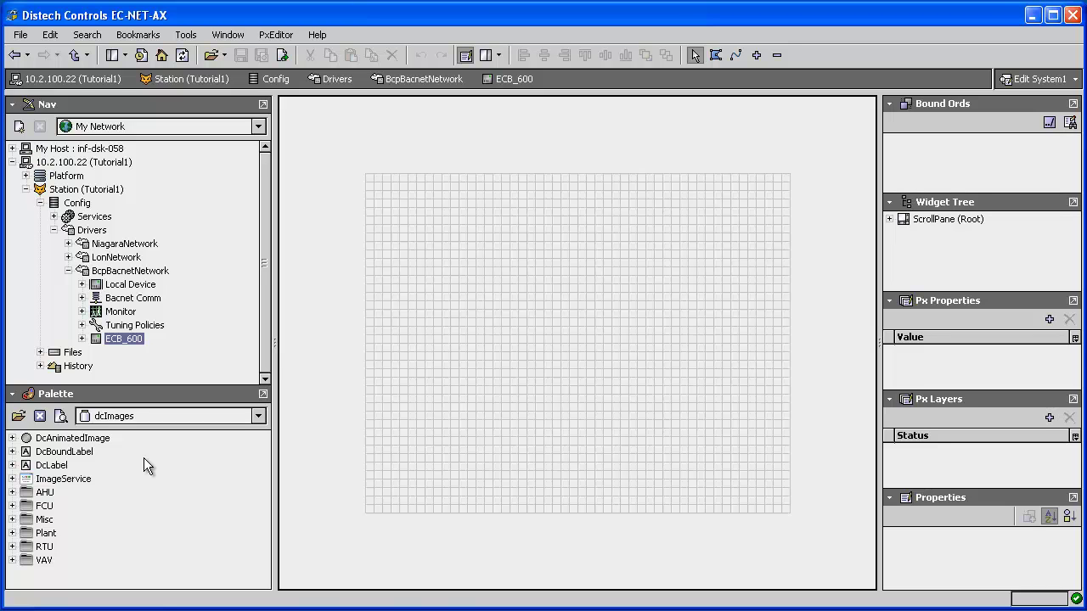
Place a horizontal straight duct from the dcImages AHU ducts on the canvas and preview it in view mode before resuming editing
left_click(13, 492)
left_click(26, 488)
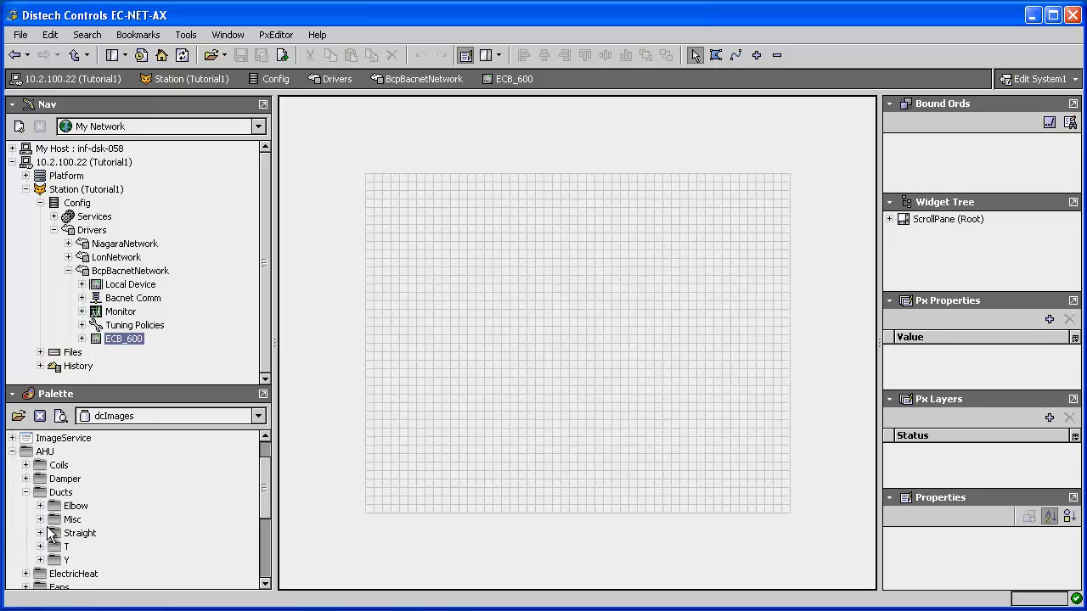
left_click(40, 534)
left_click(110, 546)
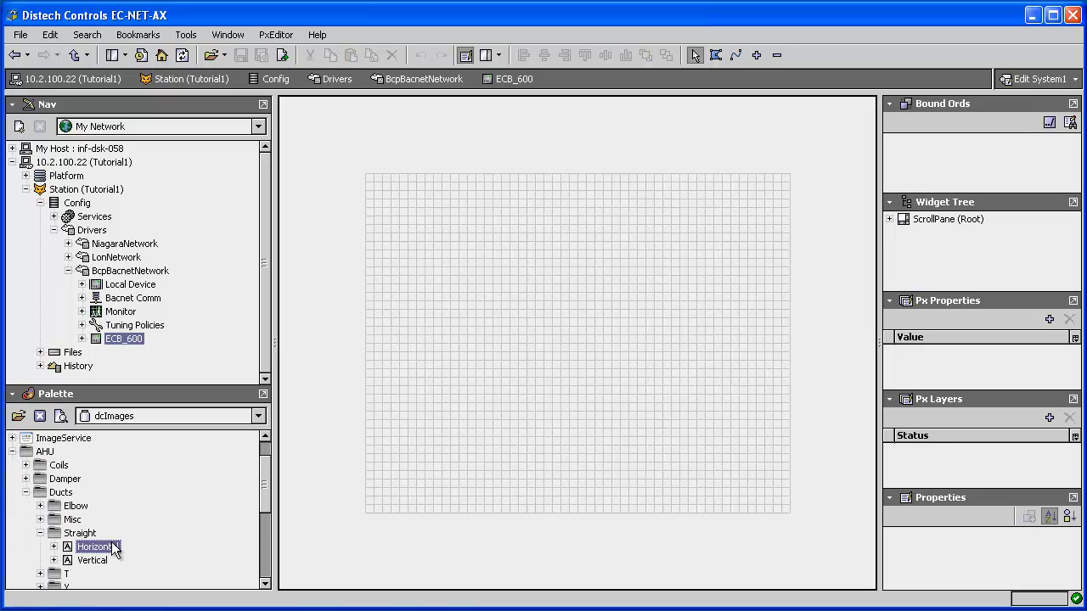
left_click_drag(115, 549, 439, 247)
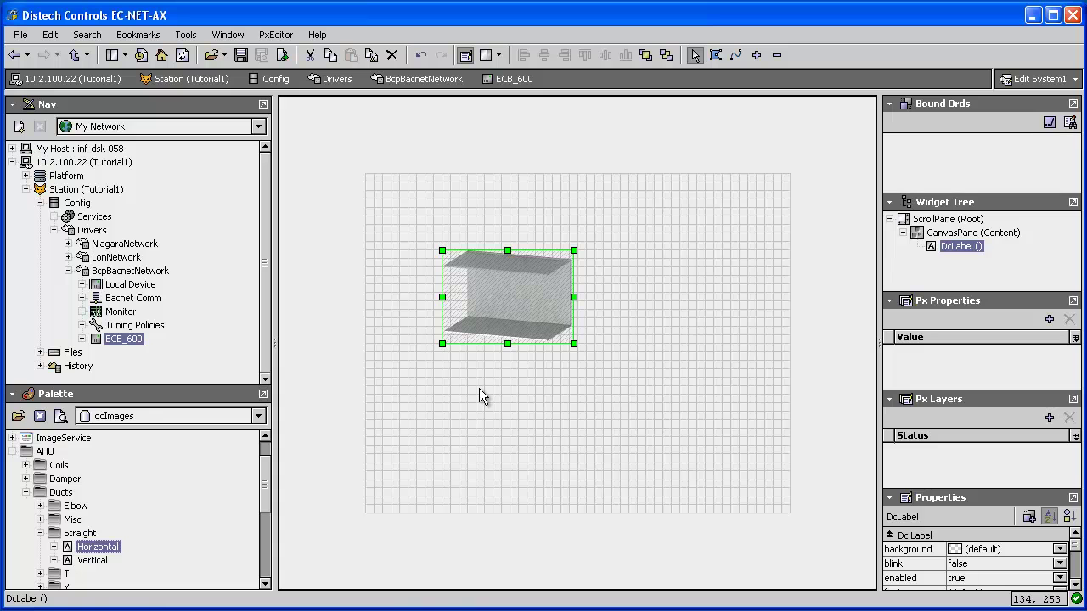
left_click(465, 56)
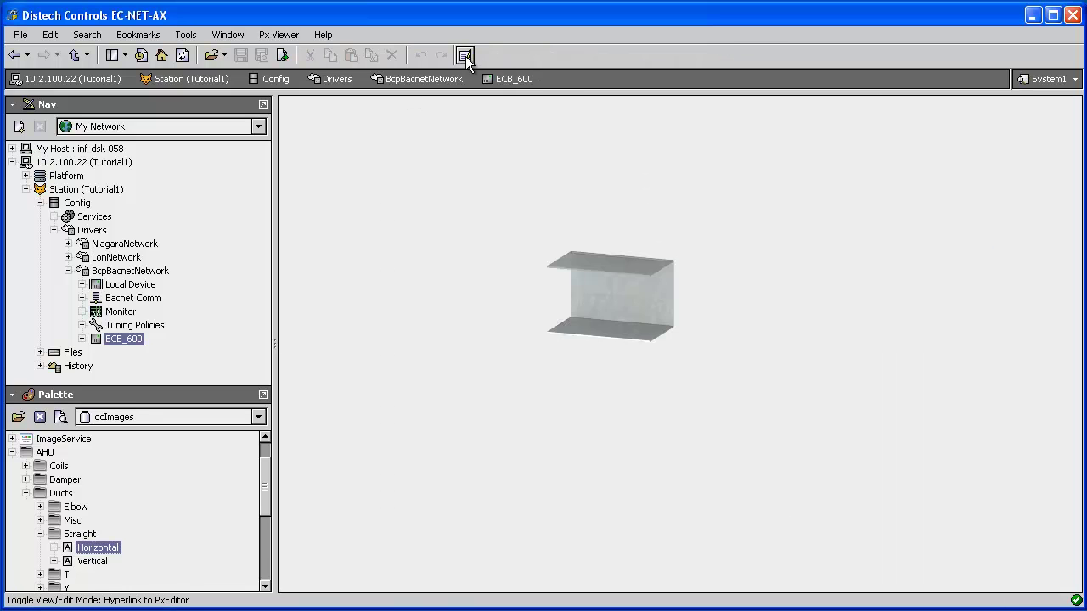
left_click(465, 56)
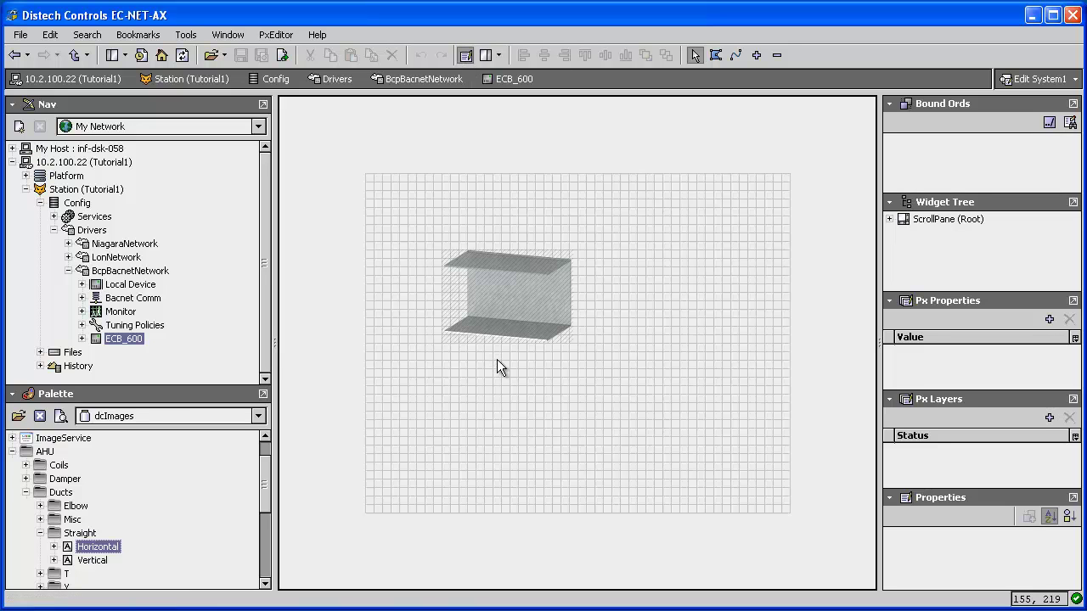
Add two more horizontal straight ducts and align all three end to end as one continuous duct
left_click_drag(140, 546, 581, 302)
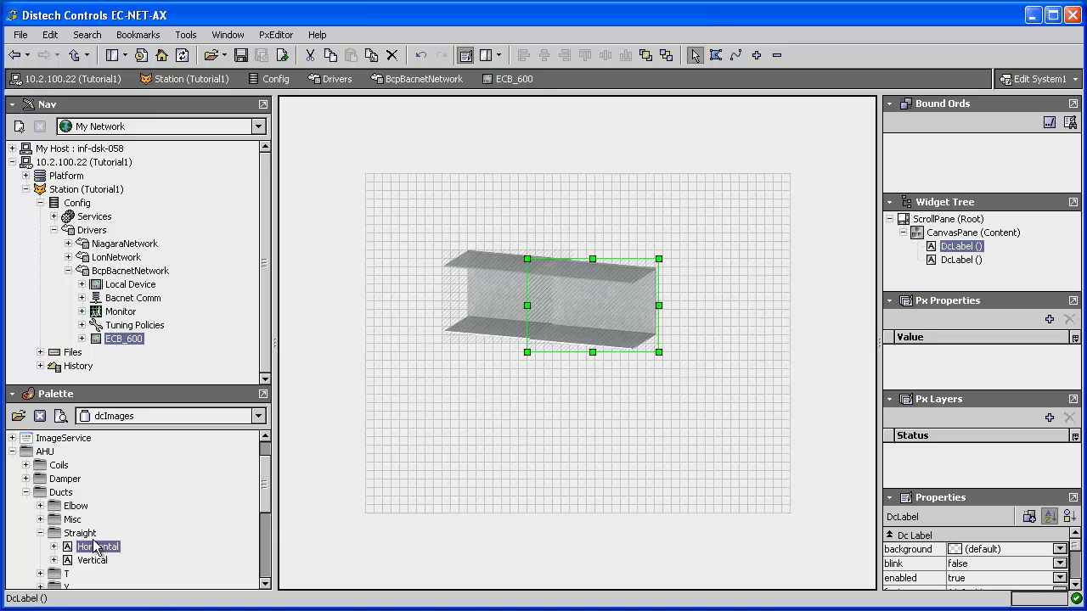
left_click_drag(89, 552, 790, 364)
left_click_drag(700, 333, 676, 299)
mouse_move(502, 301)
left_mouse_down()
mouse_move(507, 294)
mouse_move(506, 303)
left_mouse_up()
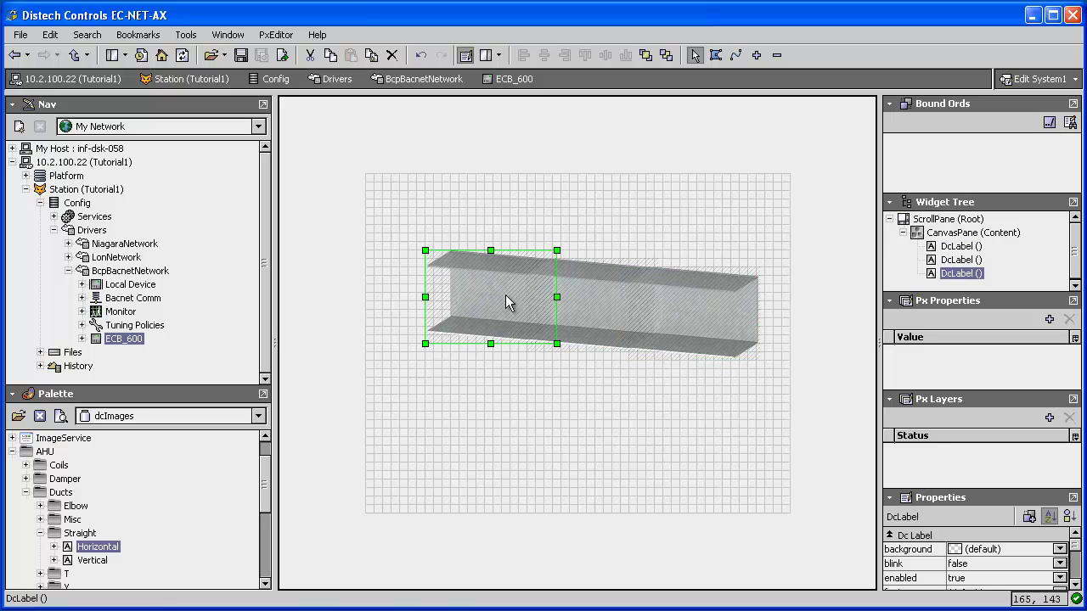
left_click(688, 308)
left_click_drag(684, 314, 681, 313)
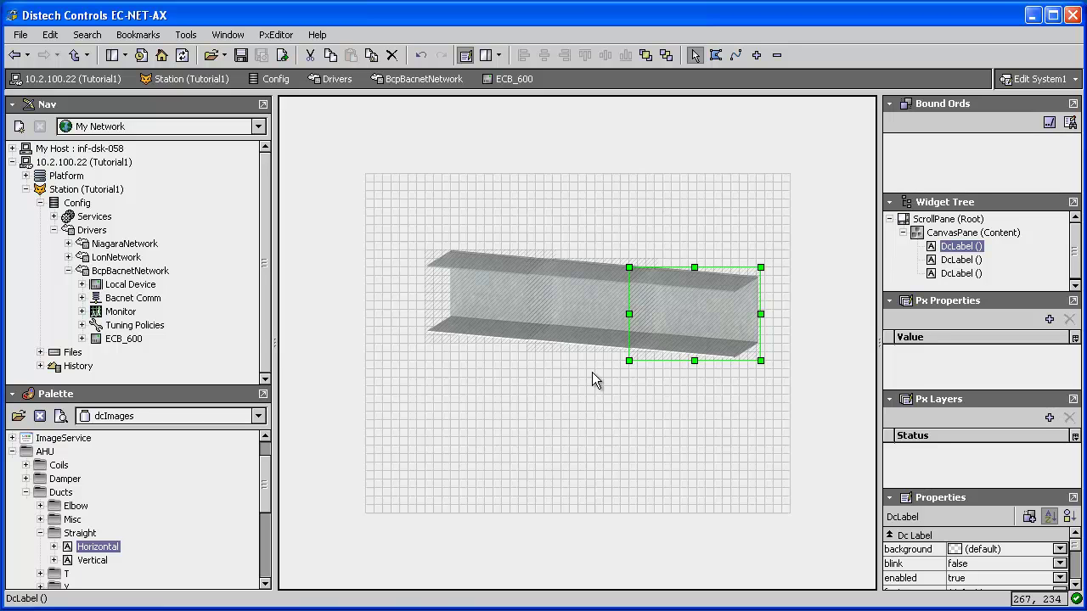
Create a NumericWritable point named Heating_Valve under the Points of the ECB_600 device
left_click(83, 339)
left_click(136, 366)
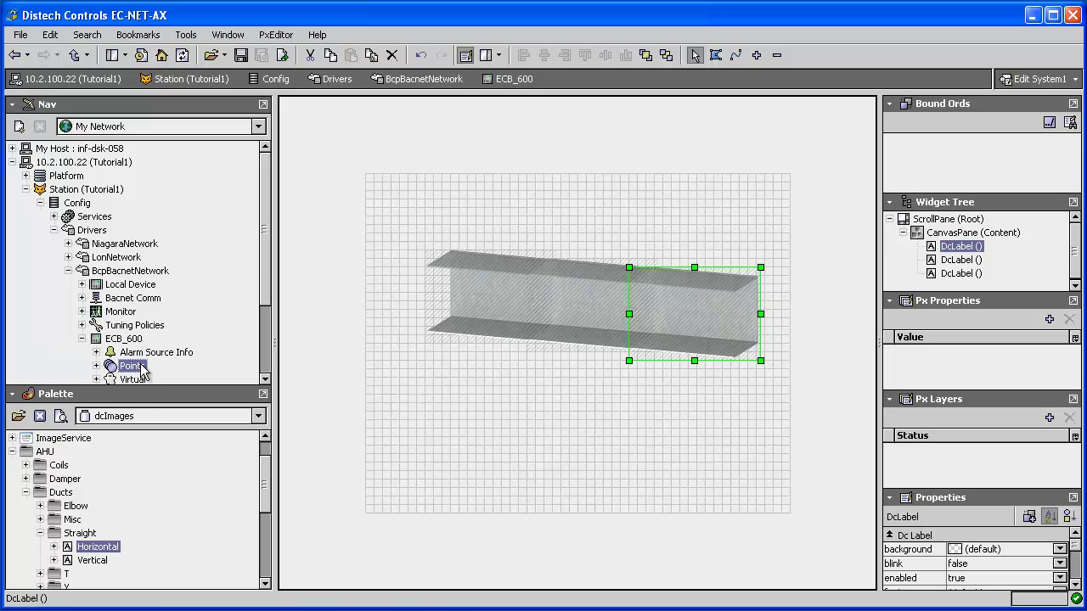
right_click(142, 368)
mouse_move(213, 389)
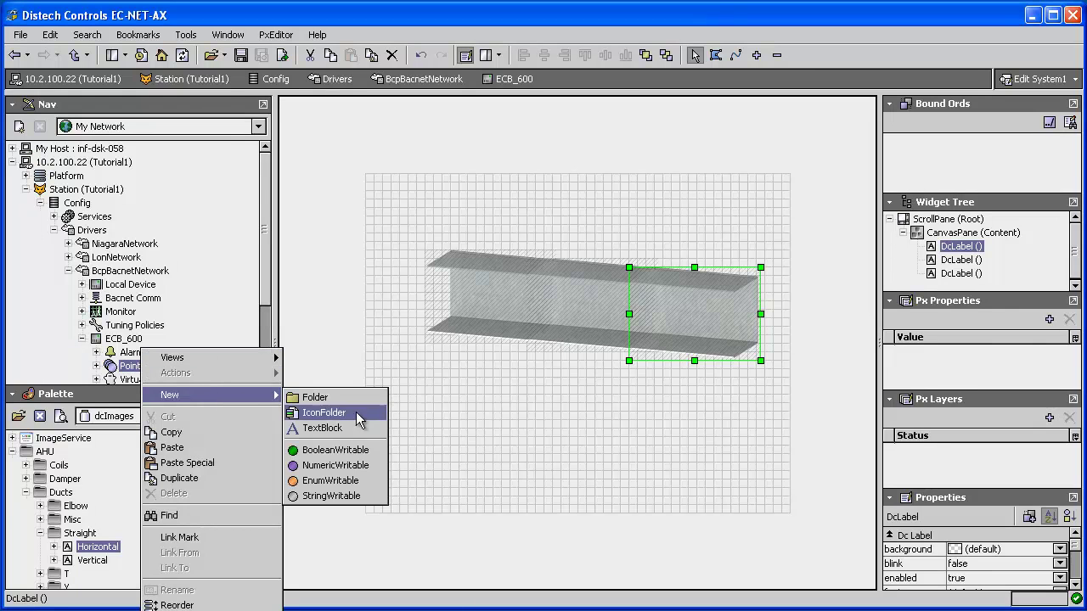
left_click(373, 467)
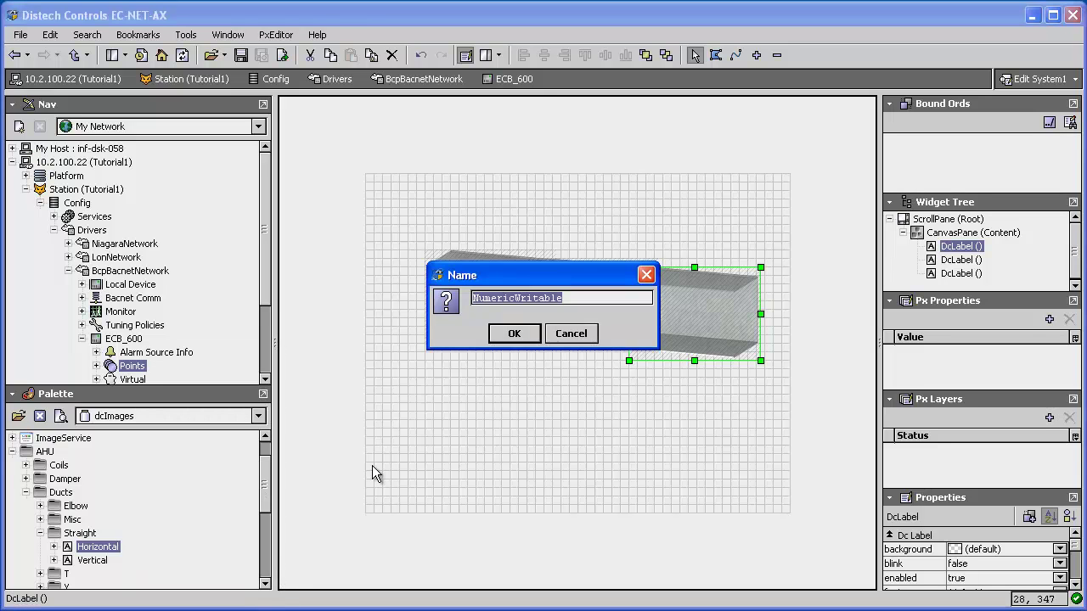
type("Heat")
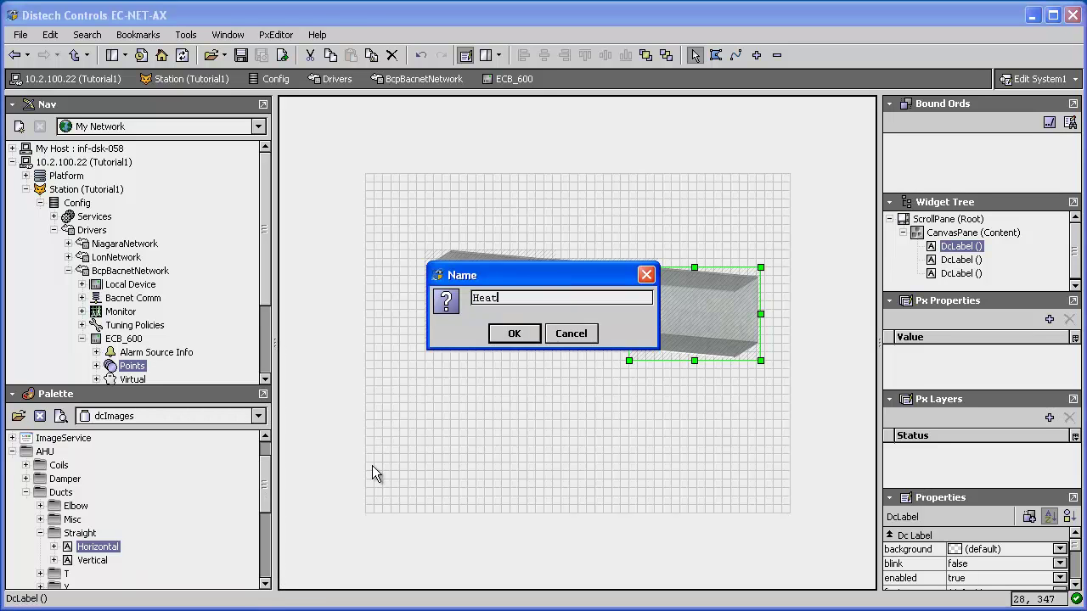
type("ing_Valve")
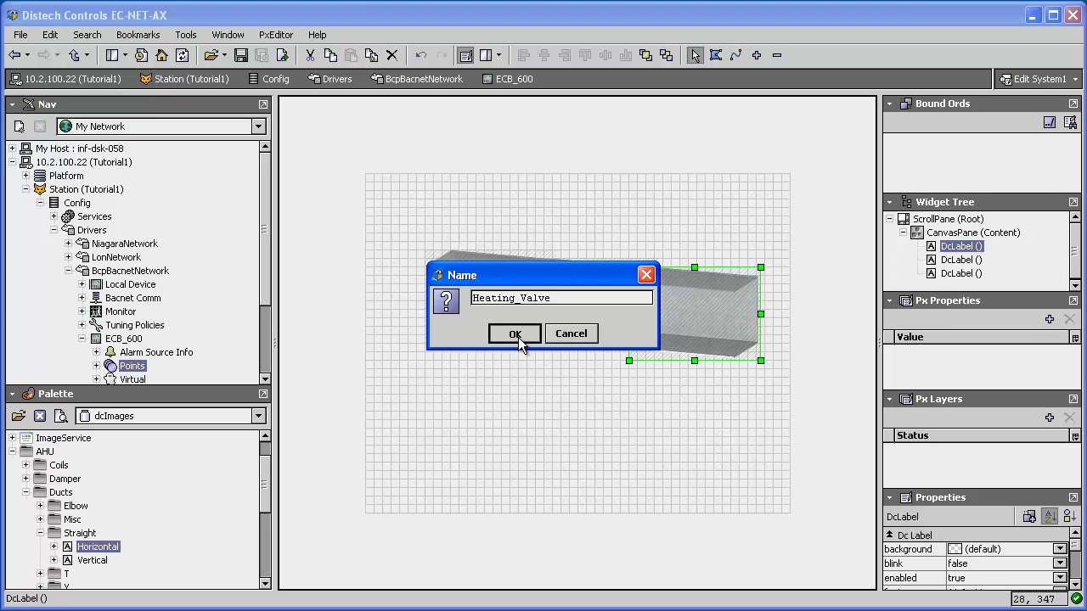
left_click(515, 334)
Add a widget bound to Heating_Valve below the duct, using the vertical Modulating heating coil from the dcImages AHU coils
left_click(96, 366)
left_click(265, 380)
left_click(266, 380)
left_click(181, 313)
left_click_drag(182, 313, 702, 390)
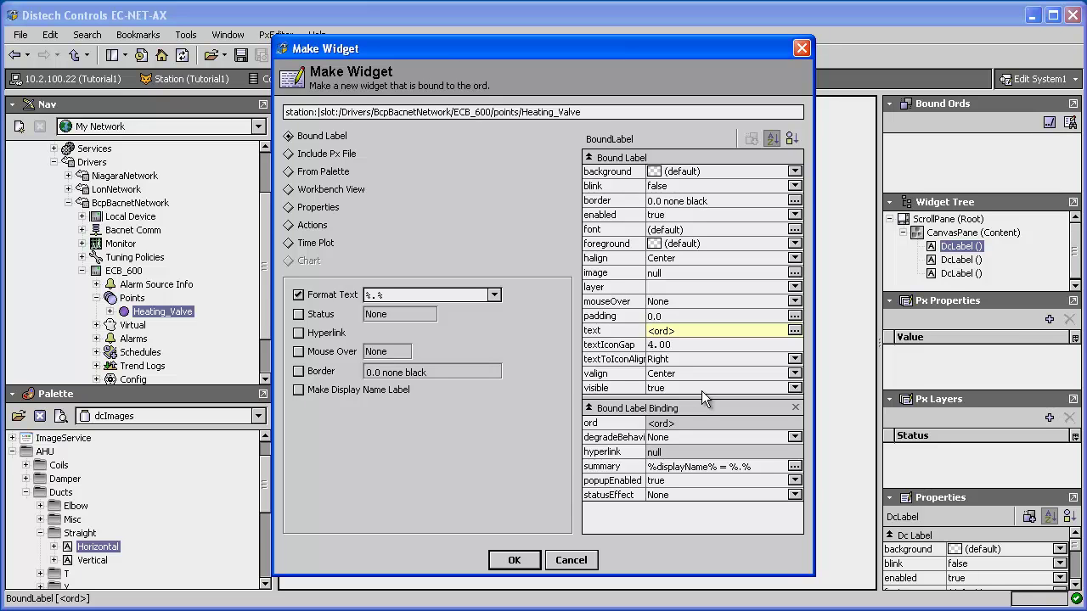
left_click(289, 172)
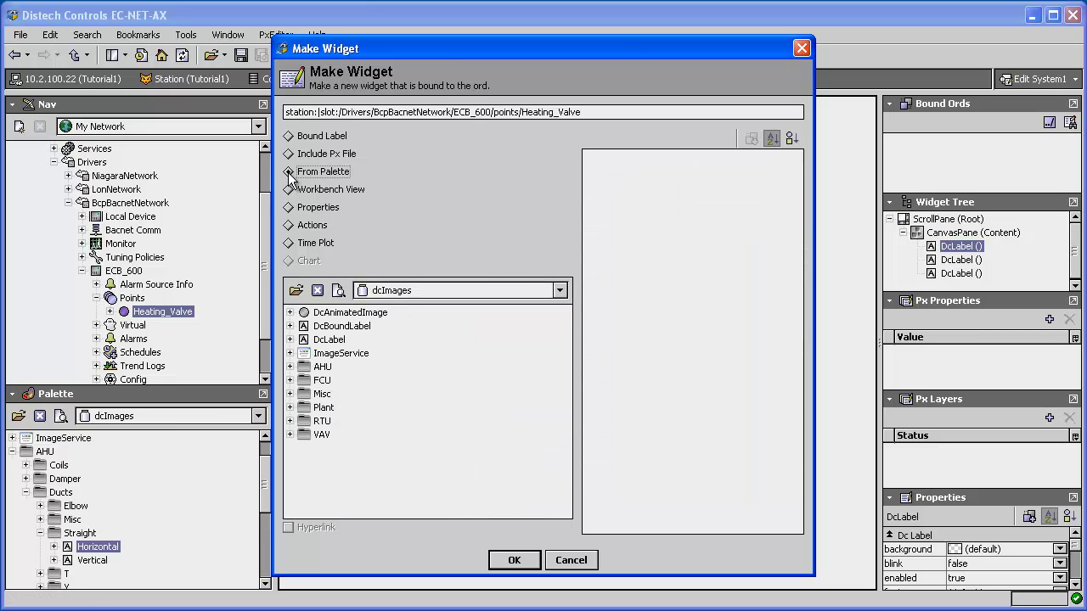
left_click(290, 367)
left_click(303, 380)
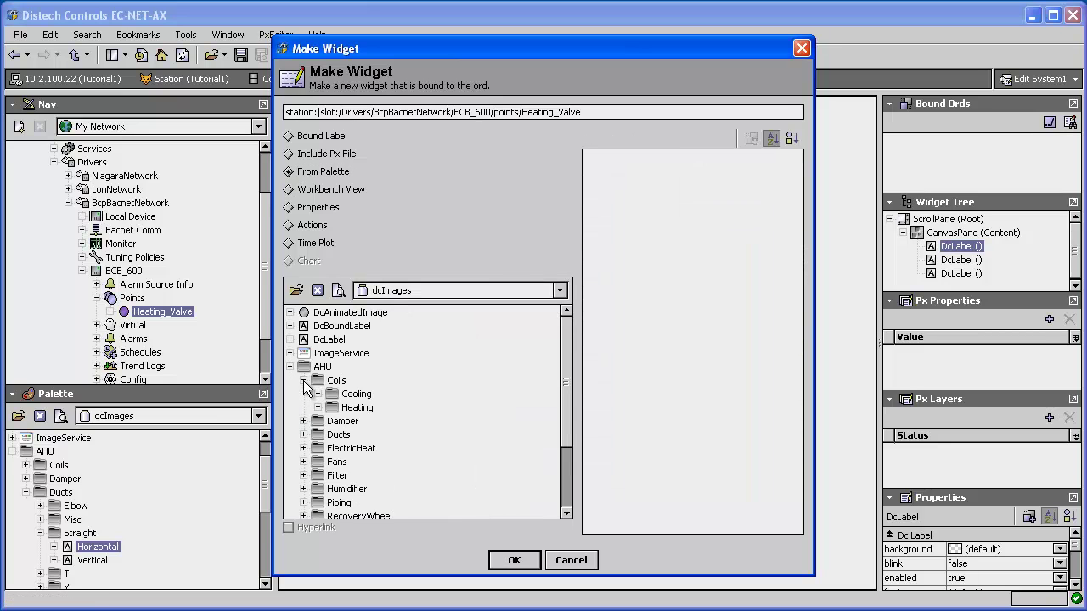
left_click(317, 408)
left_click(331, 435)
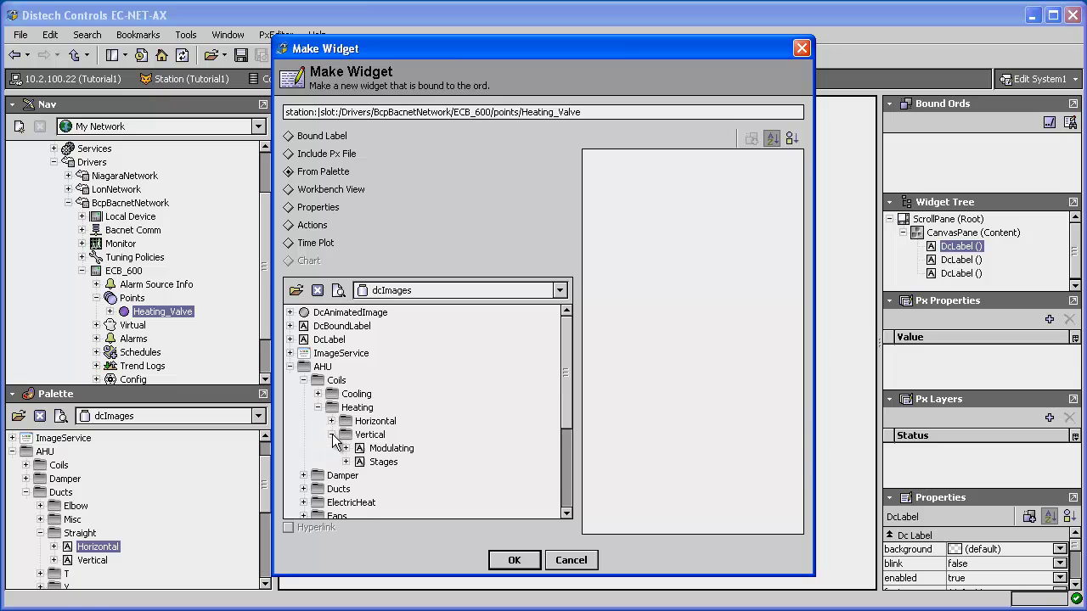
left_click(391, 449)
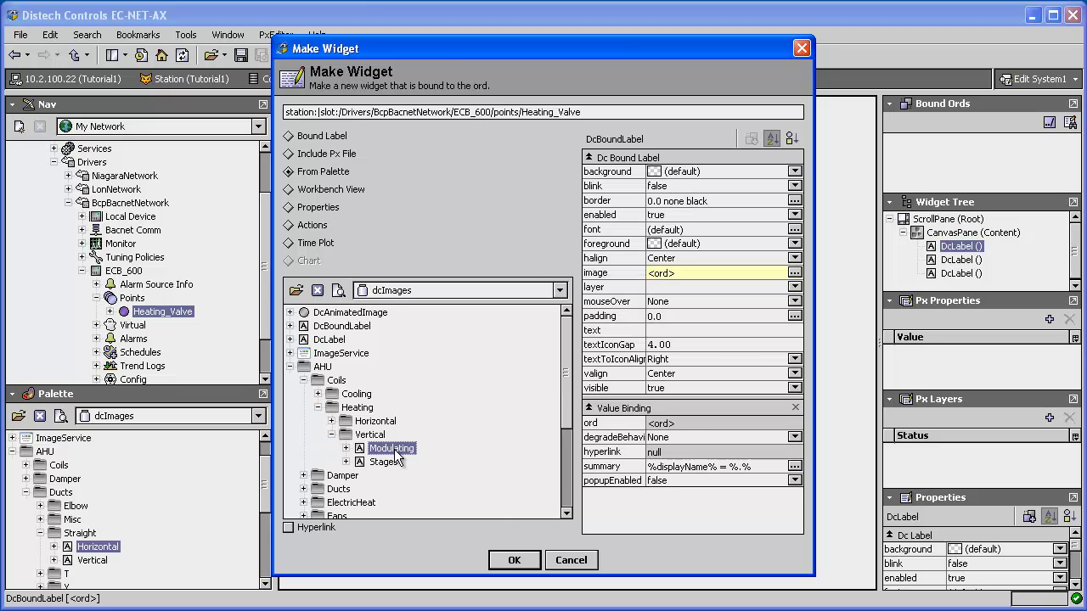
left_click(513, 563)
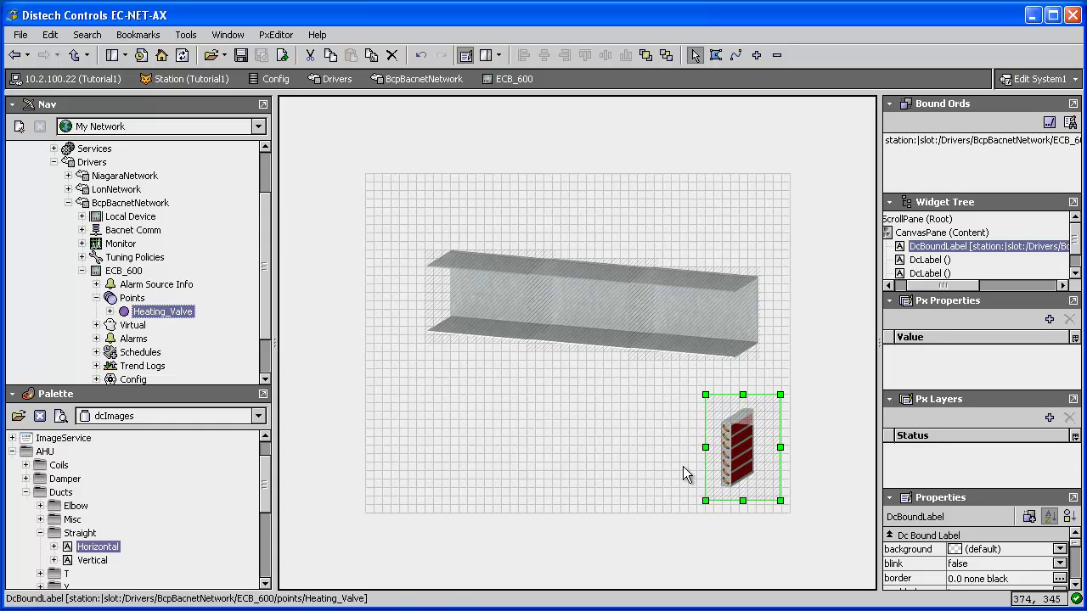
Set the Heating_Valve point to 100 and move the heating coil into the middle of the duct
right_click(174, 313)
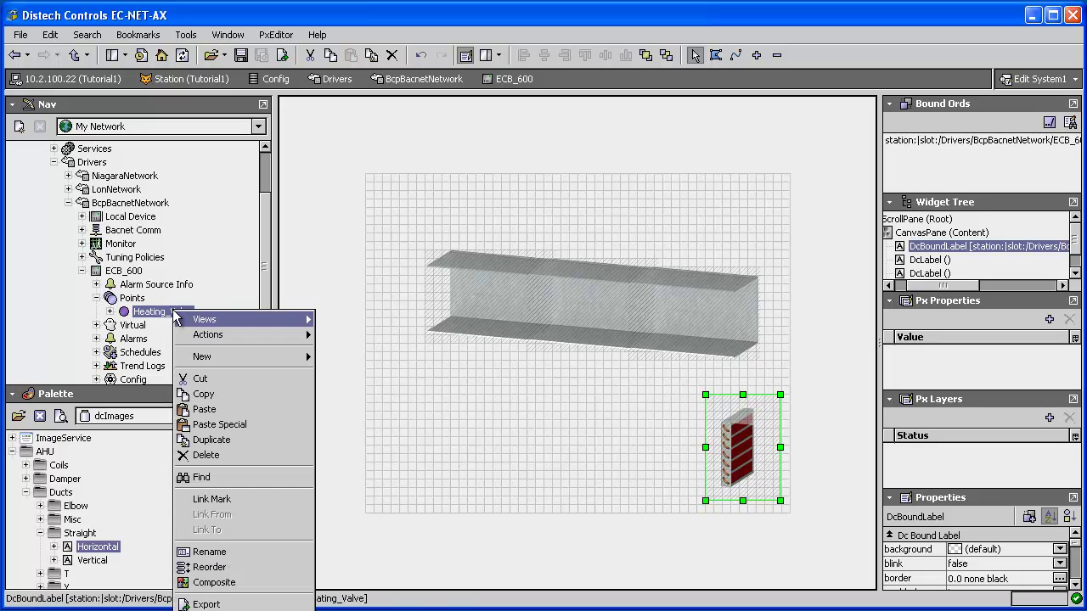
mouse_move(226, 335)
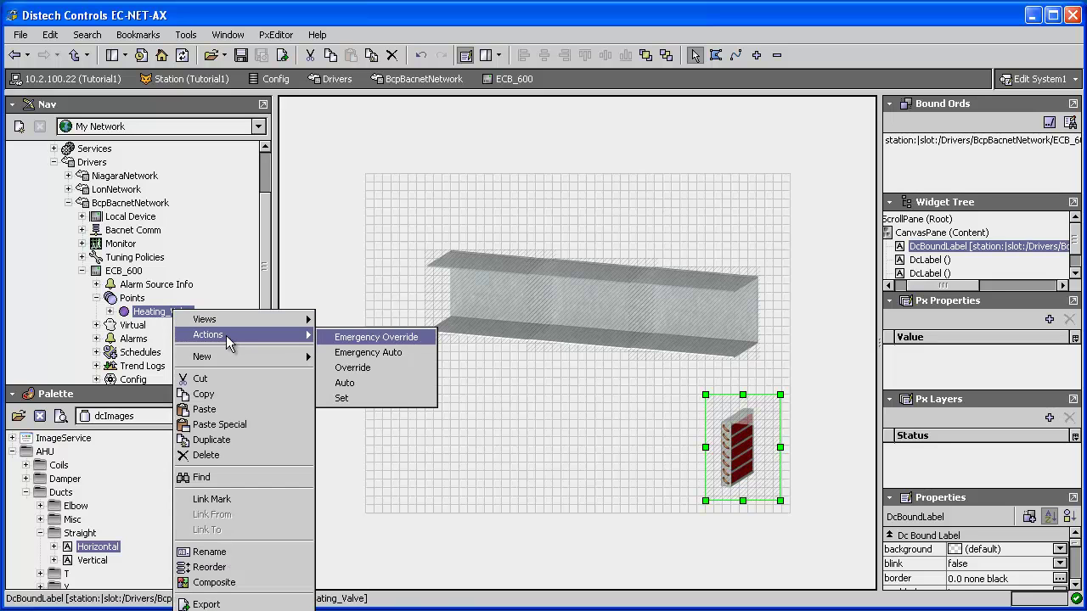
left_click(396, 398)
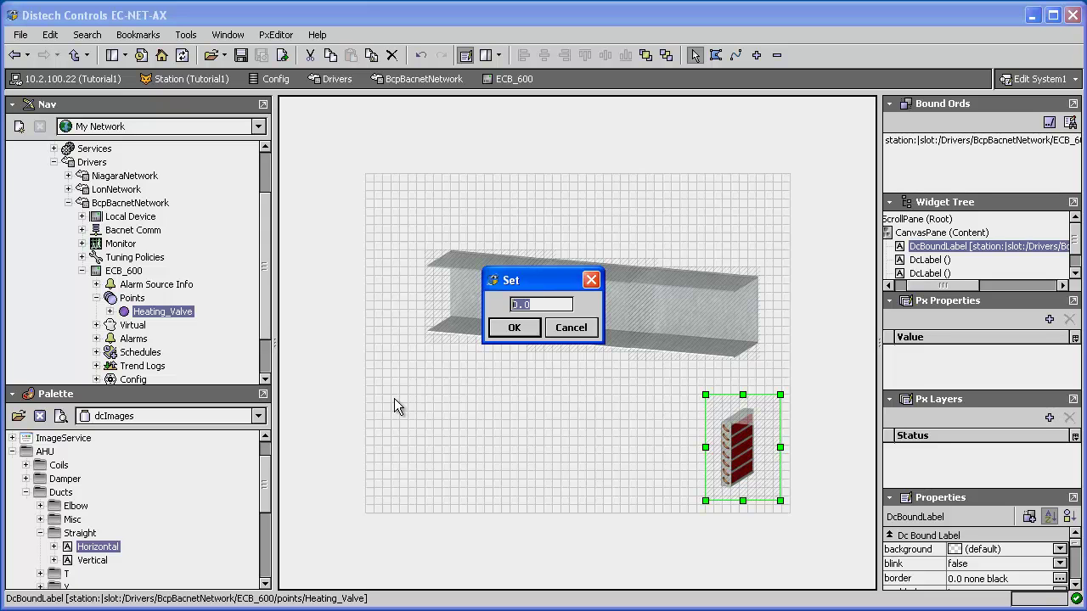
type("100")
left_click(517, 328)
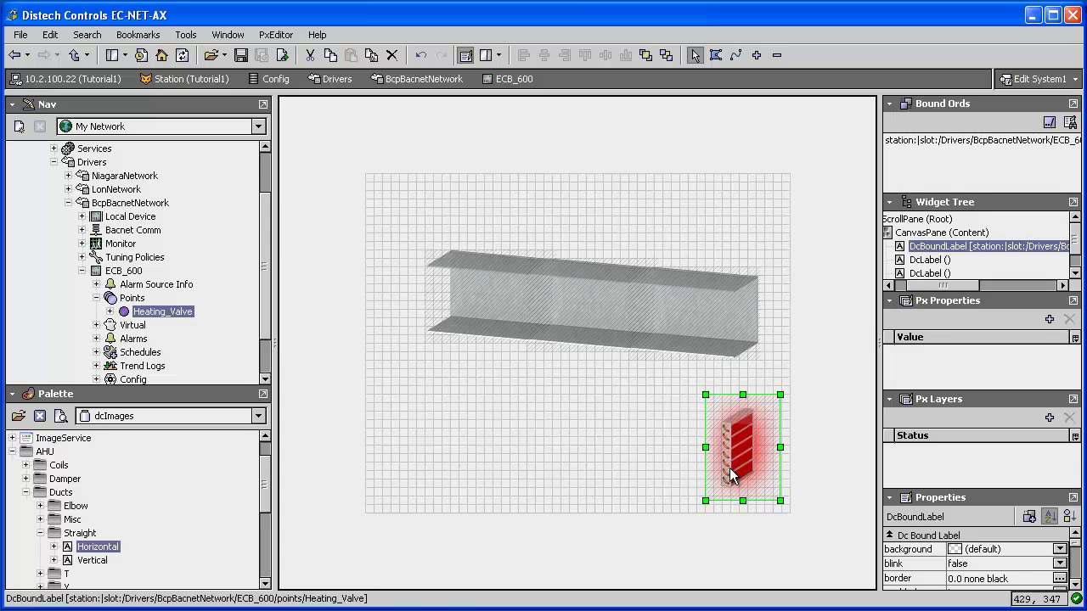
left_click_drag(729, 468, 566, 324)
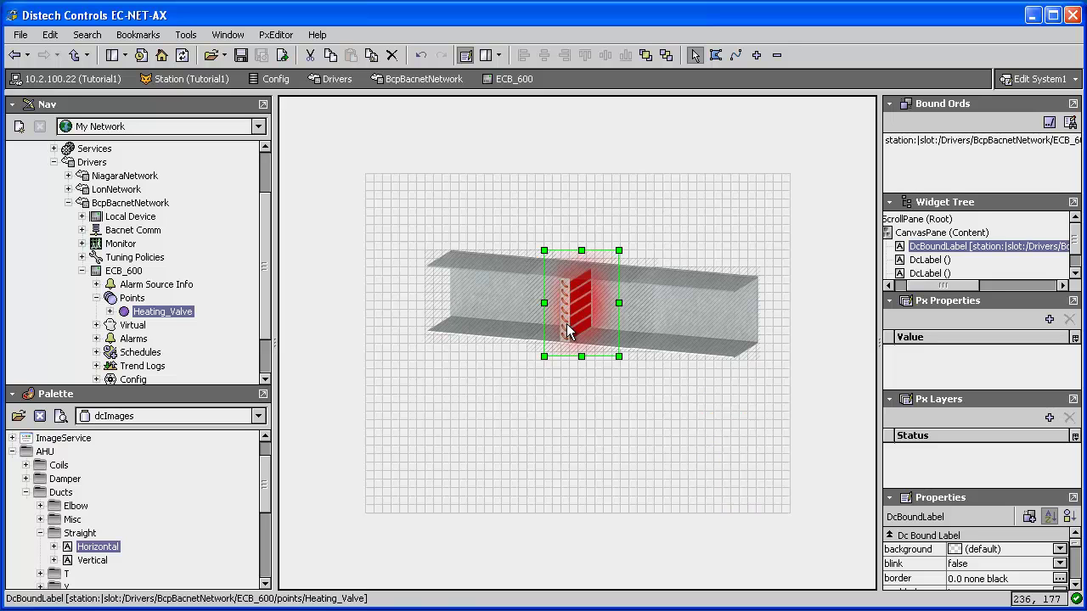
left_click(574, 432)
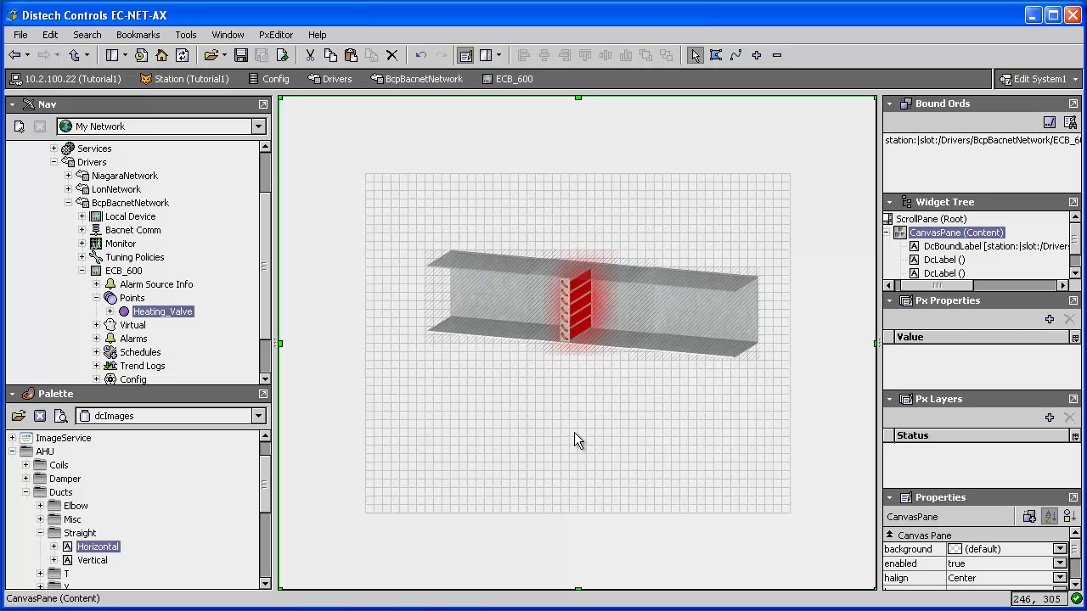
Add a Bound Label widget for Heating_Valve with default settings and position it just below the heating coil
left_click_drag(174, 312, 608, 398)
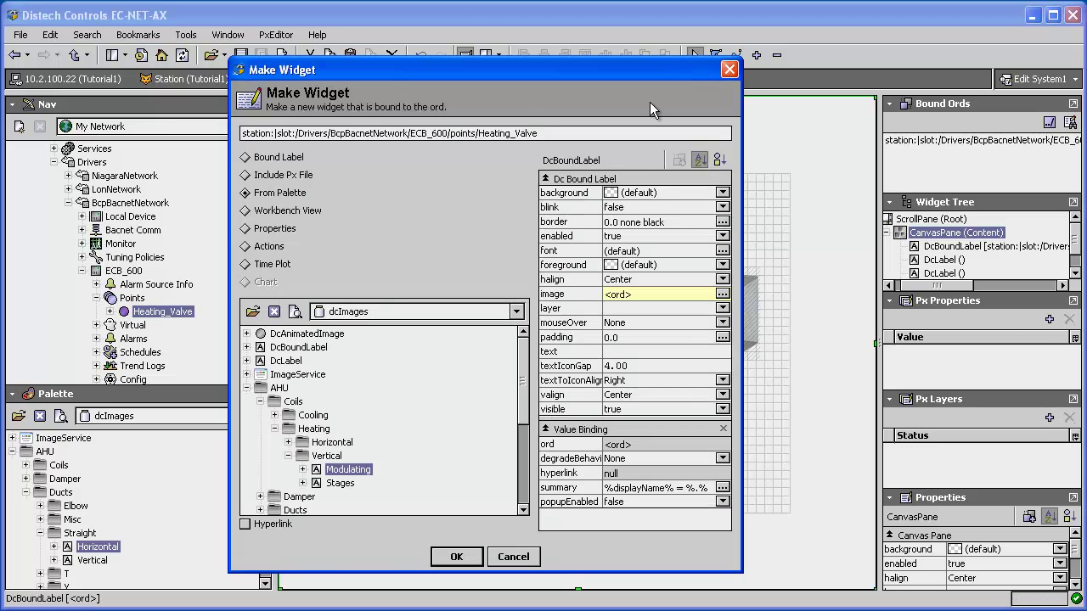
left_click(246, 158)
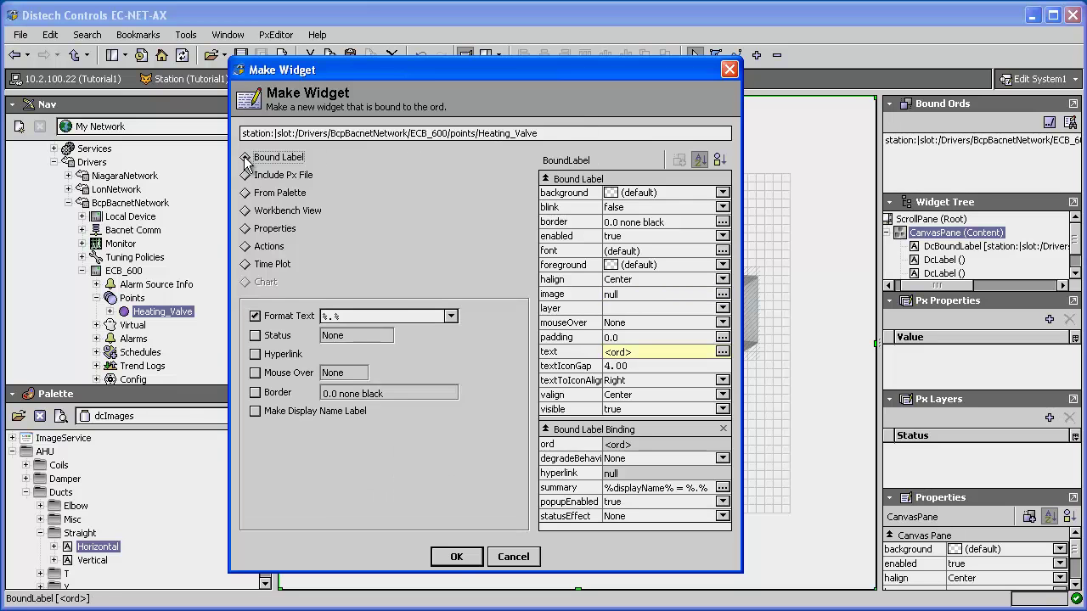
left_click(456, 556)
left_click_drag(665, 395, 587, 370)
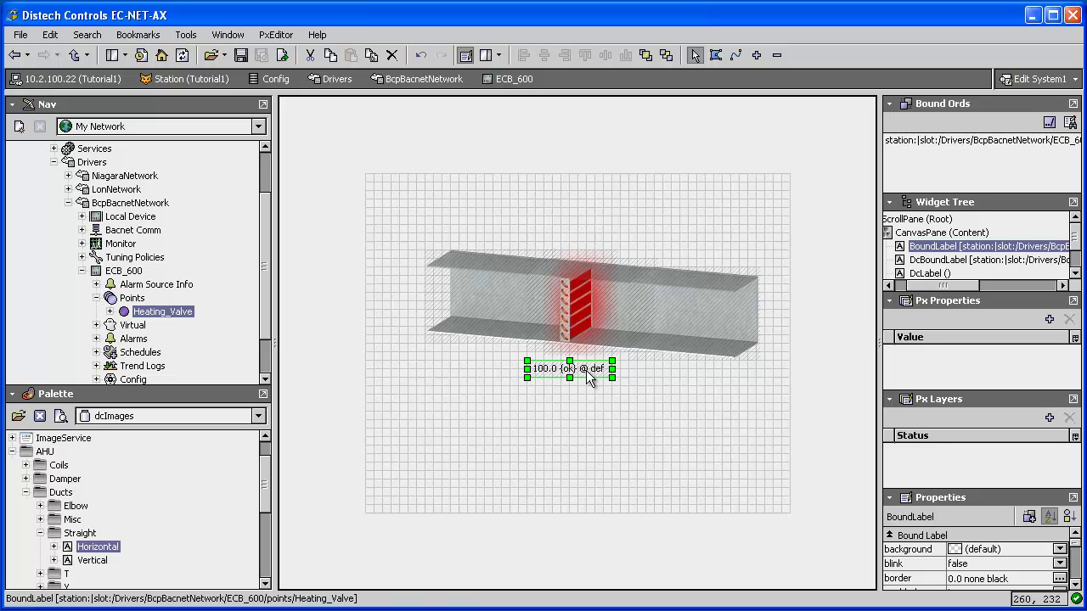
left_click(551, 379)
Switch the graphic to view mode and set Heating_Valve to 50 through its bound label
left_click(467, 55)
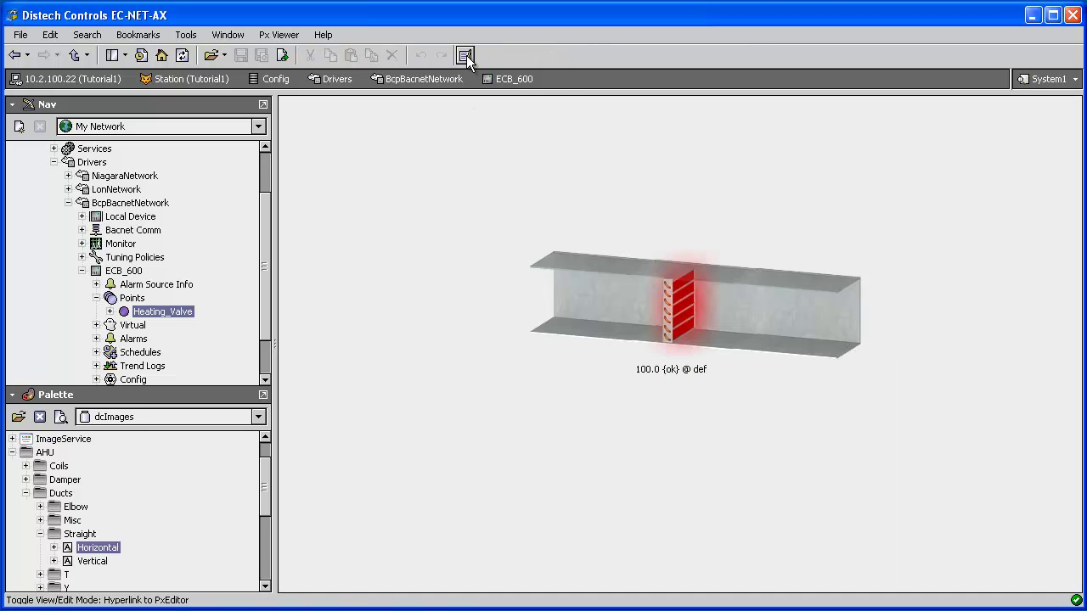
right_click(654, 371)
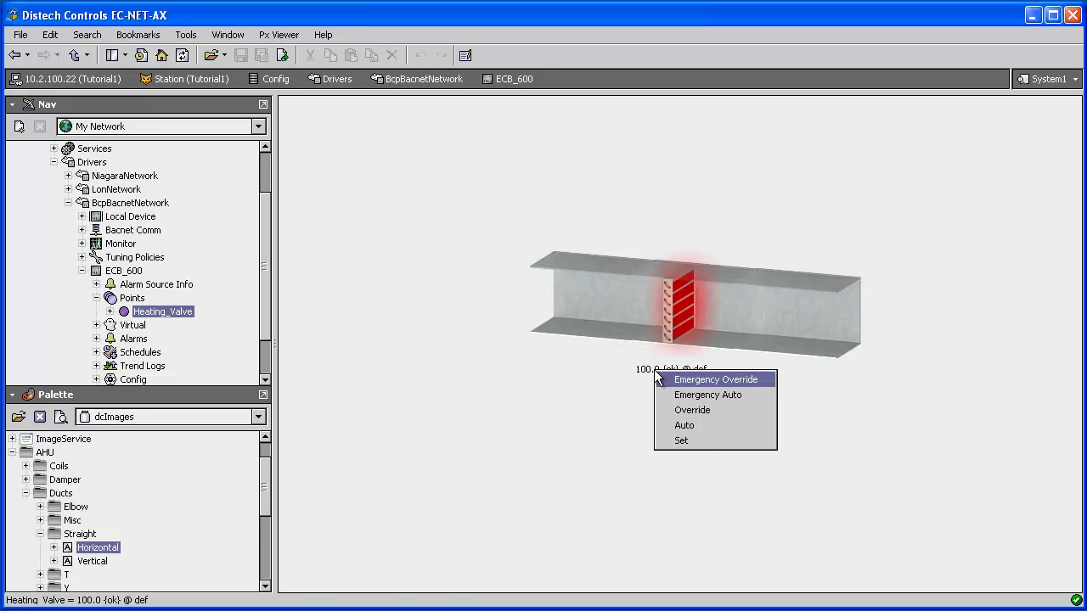
left_click(694, 441)
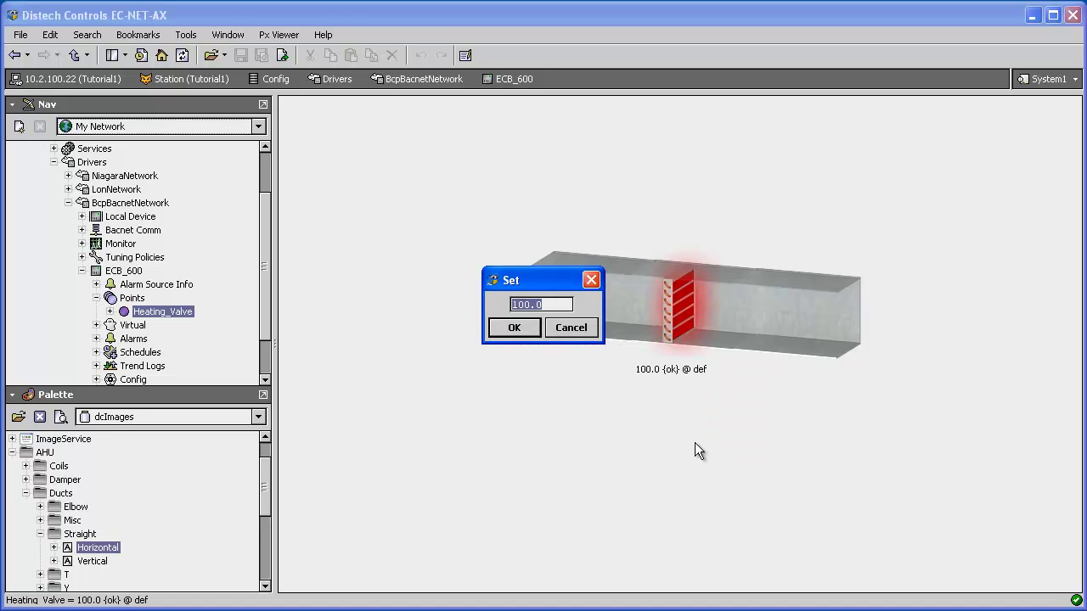
type("50")
left_click(519, 328)
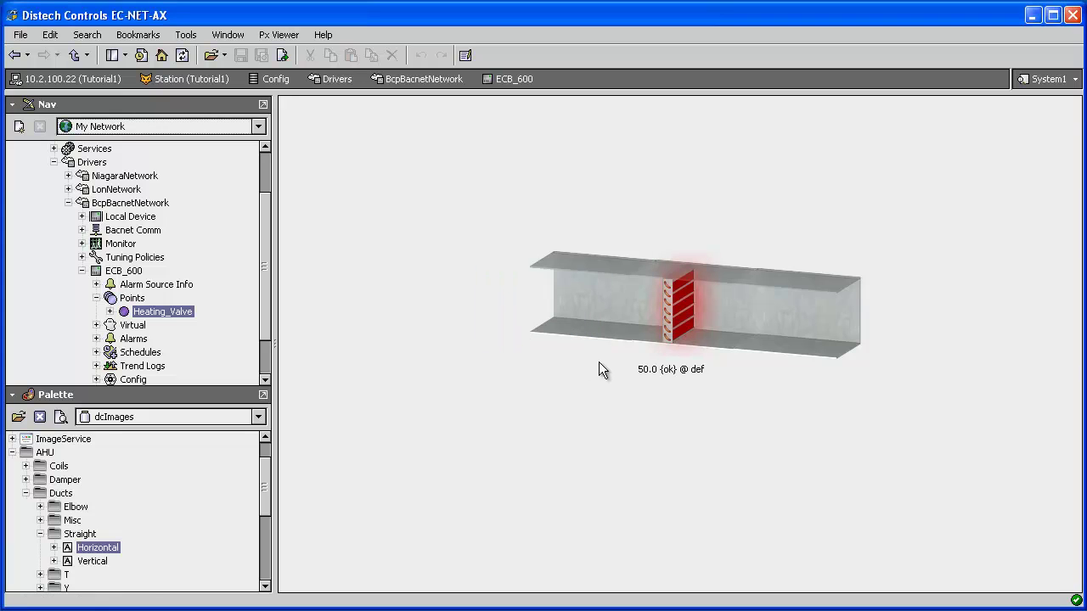
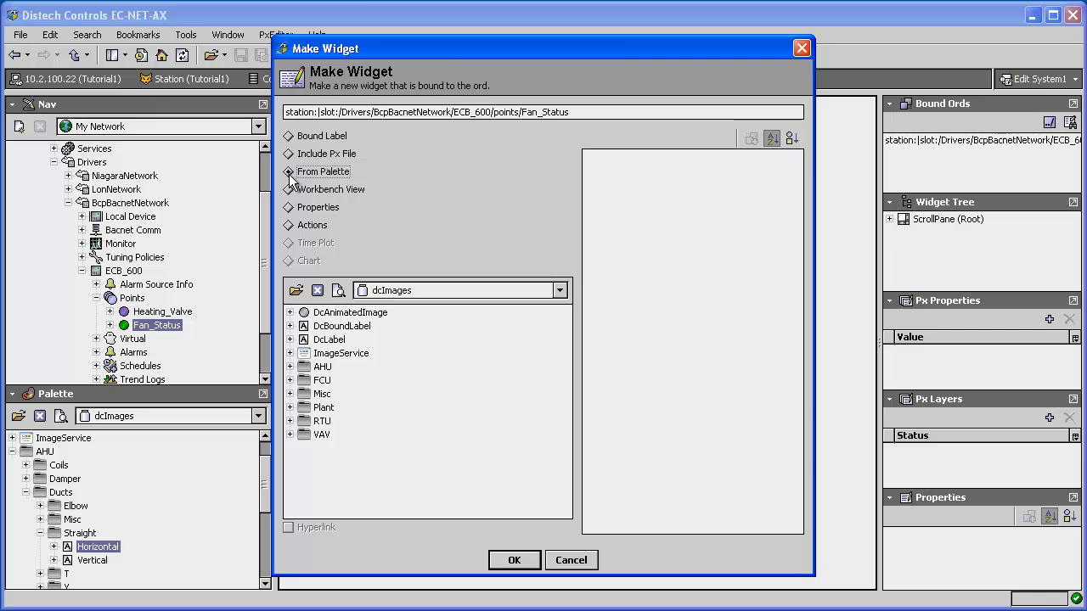
Add the Right centrifugal fan from the dcImages AHU fans, bound to Fan_Status, and move it into the duct upstream of the heating coil
left_click(290, 366)
left_click(303, 435)
left_click(316, 448)
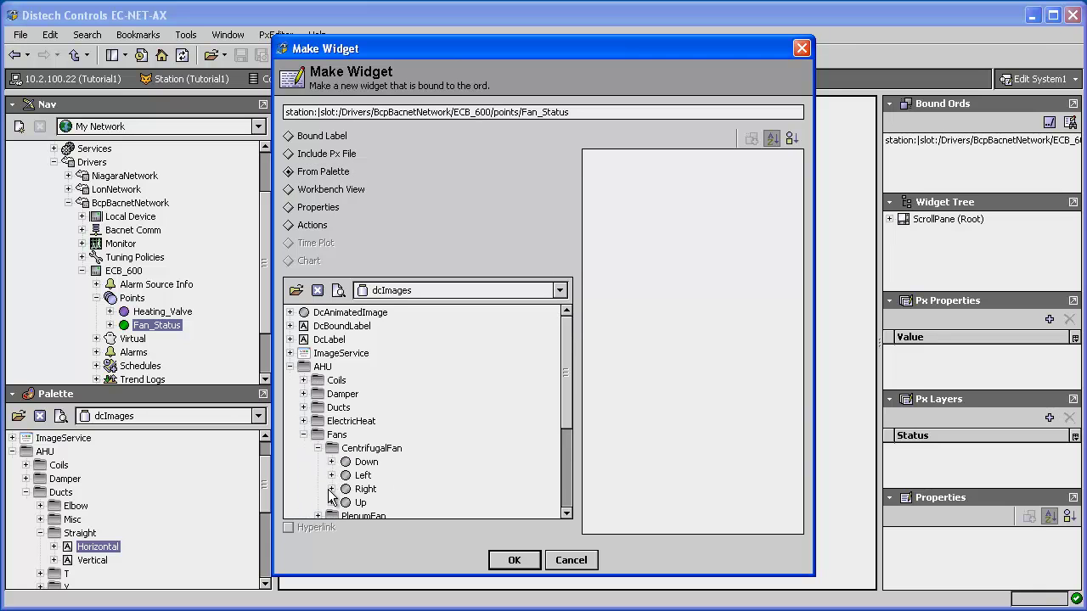
left_click(366, 490)
left_click(512, 553)
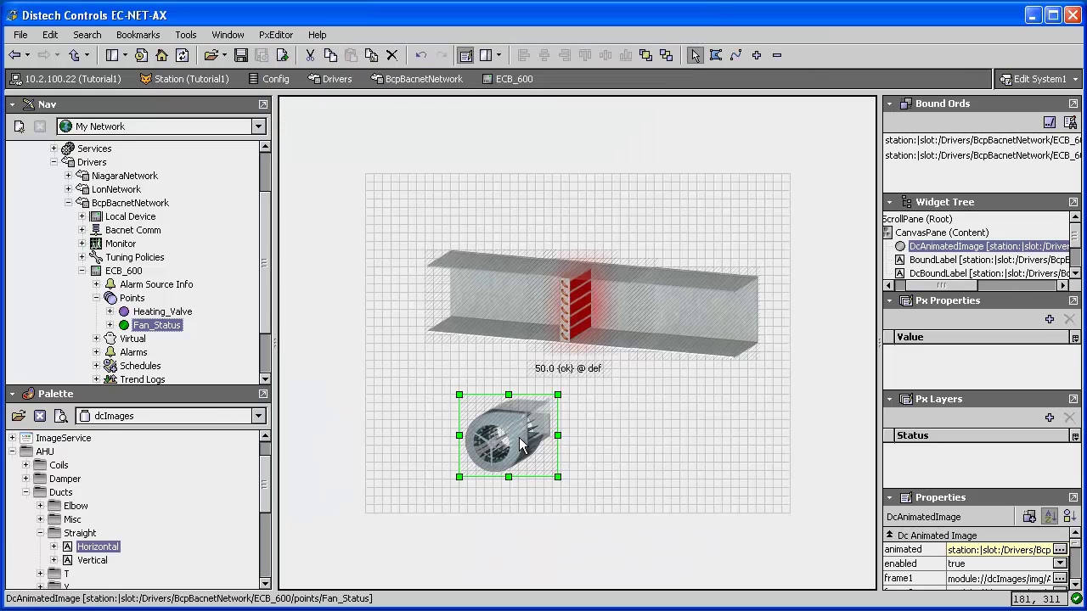
left_click_drag(512, 448, 491, 303)
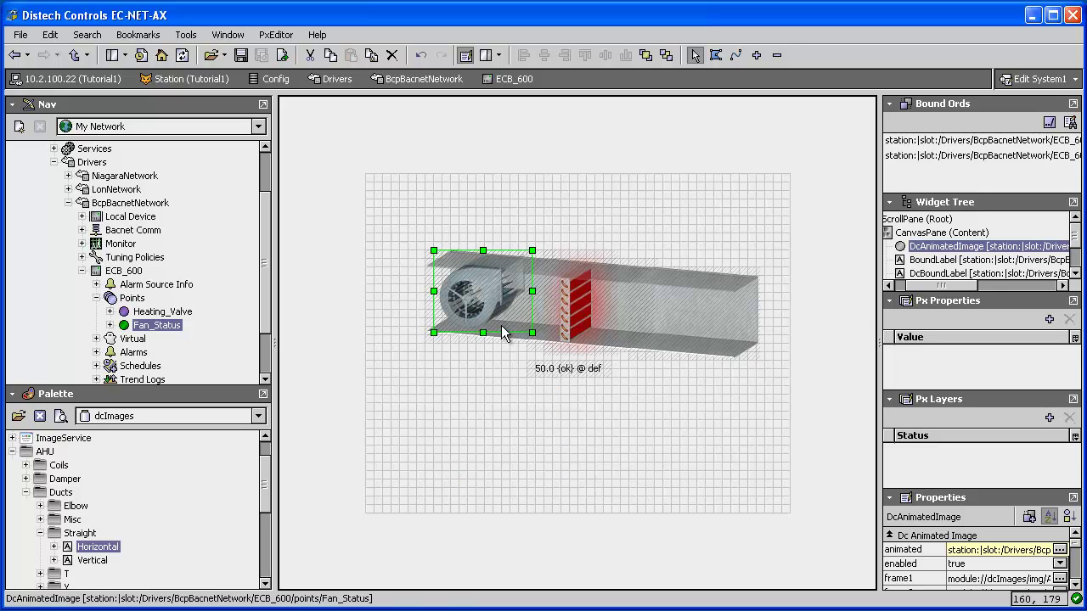
left_click(519, 471)
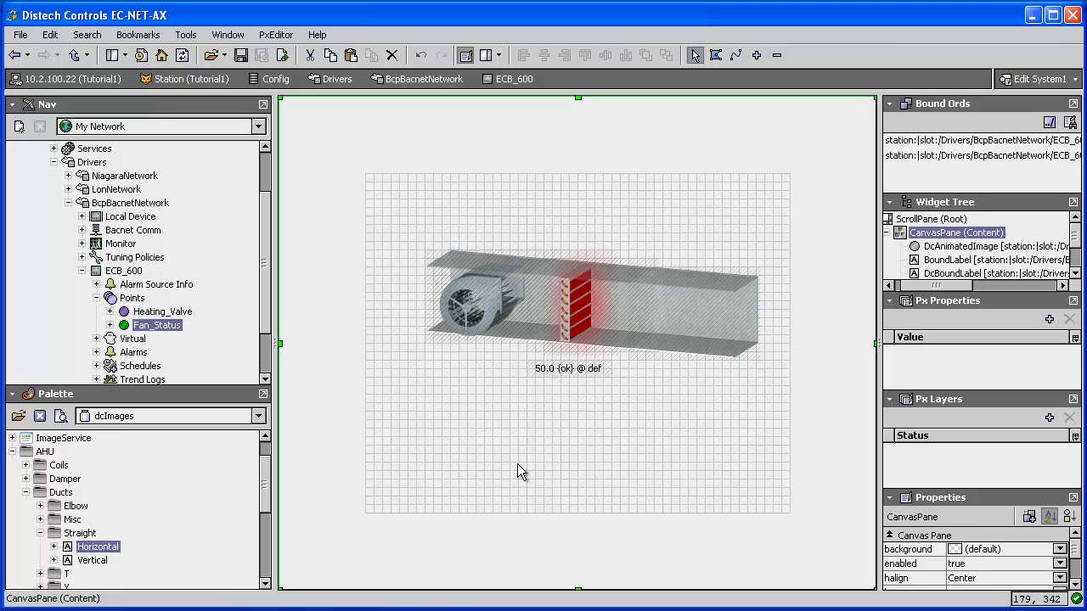
Add a Bound Label for Fan_Status just below the fan and set the Fan_Status point to true
left_click_drag(157, 330, 454, 357)
left_click(415, 534)
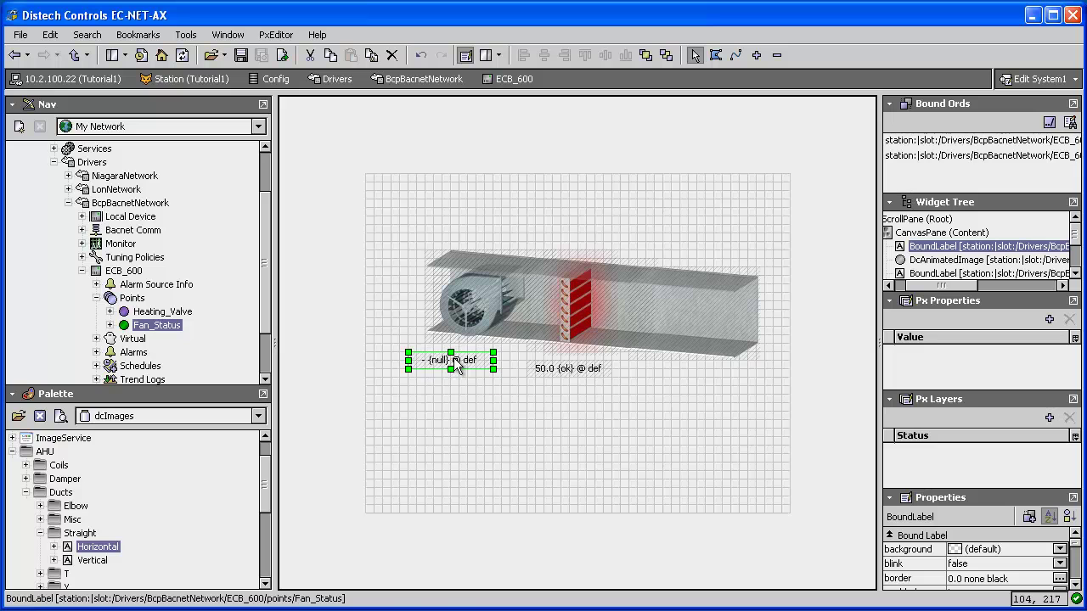
right_click(158, 324)
mouse_move(238, 350)
left_click(335, 443)
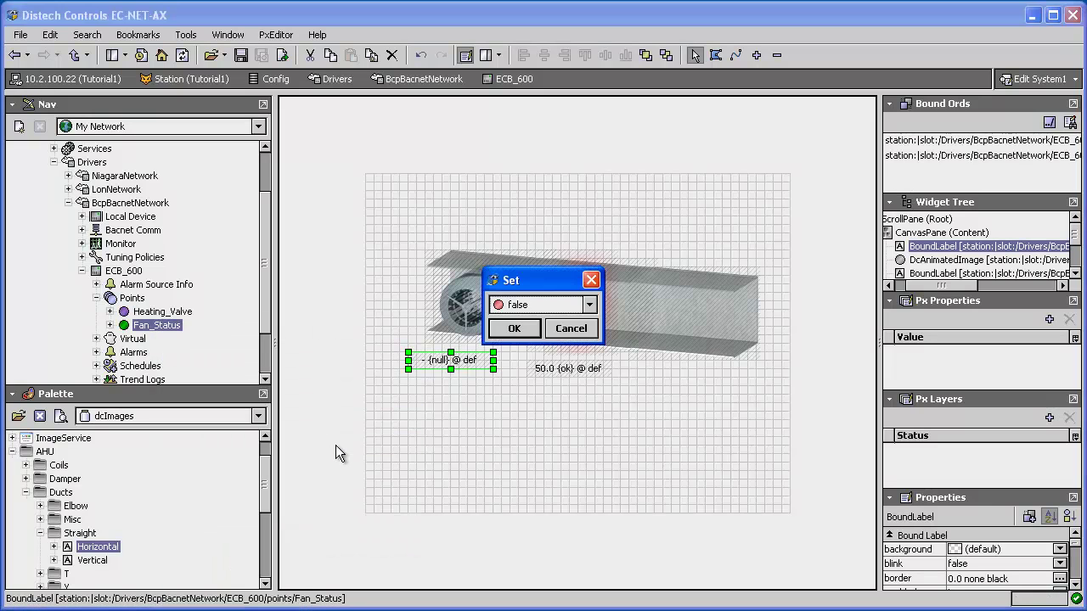
left_click(588, 305)
left_click(526, 338)
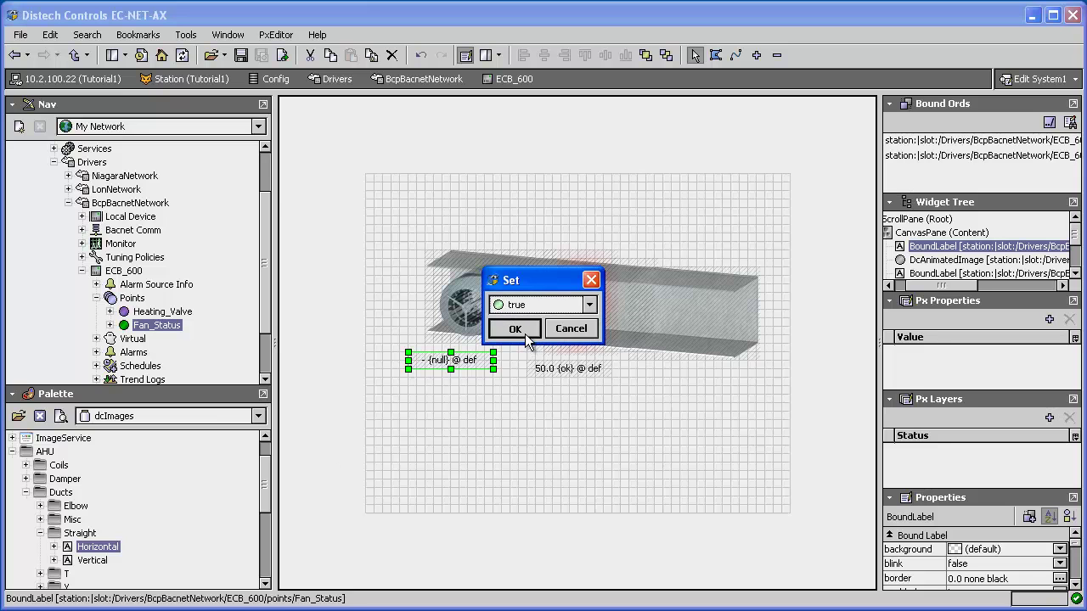
left_click(526, 337)
Switch the graphic to view mode and set Heating_Valve to 100 through its bound label
left_click(466, 56)
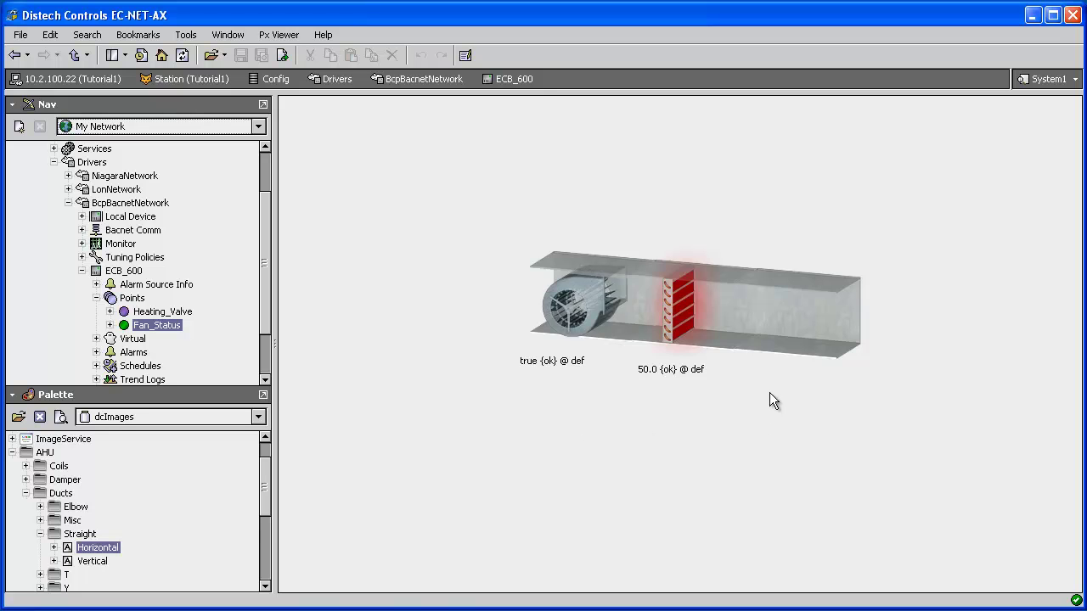
right_click(672, 369)
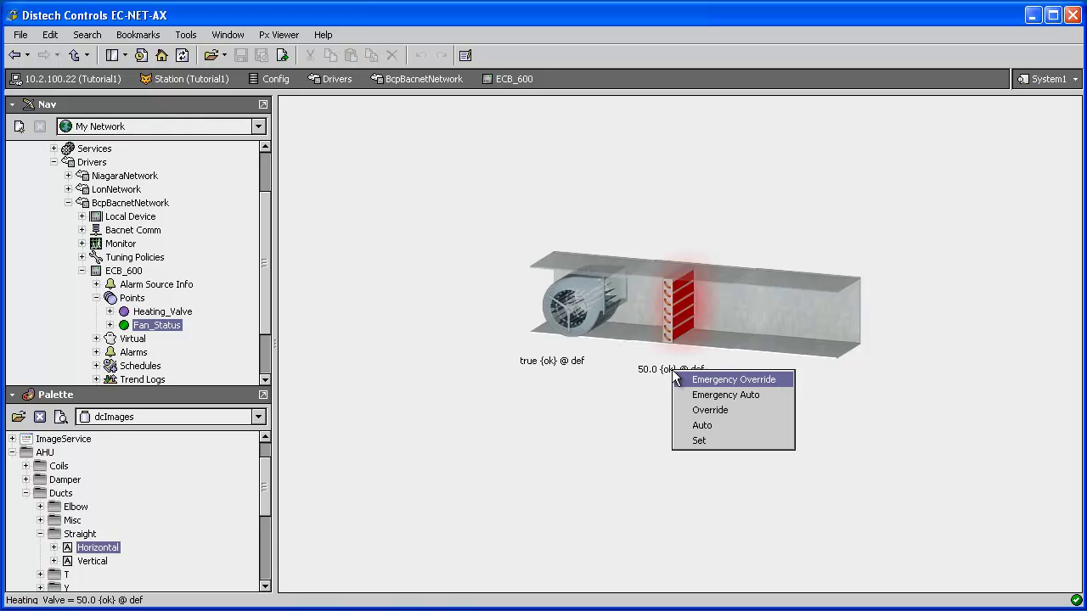
left_click(698, 441)
type("100")
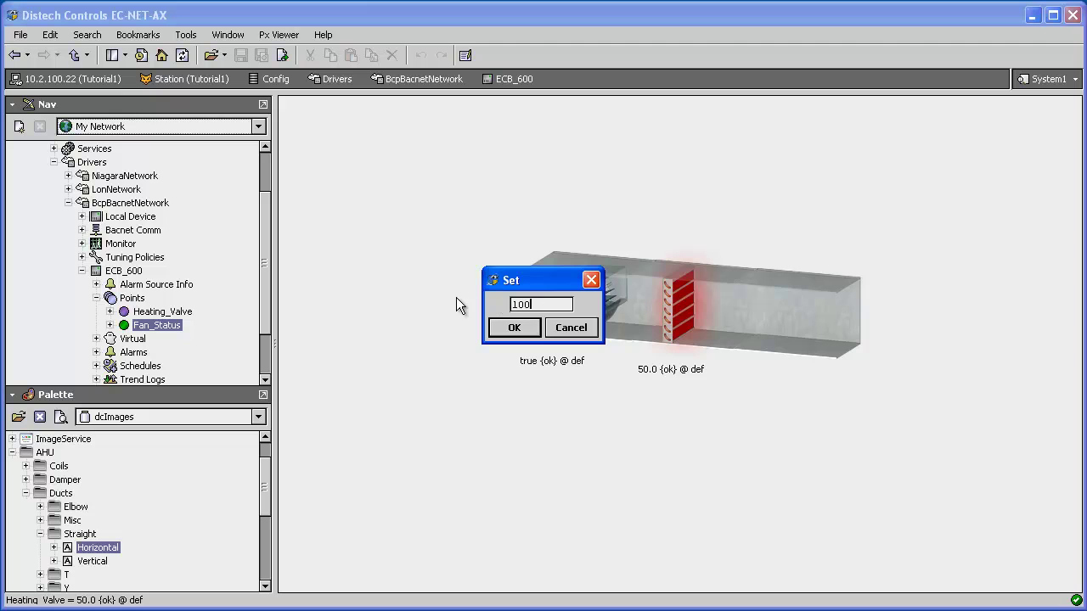
left_click(518, 333)
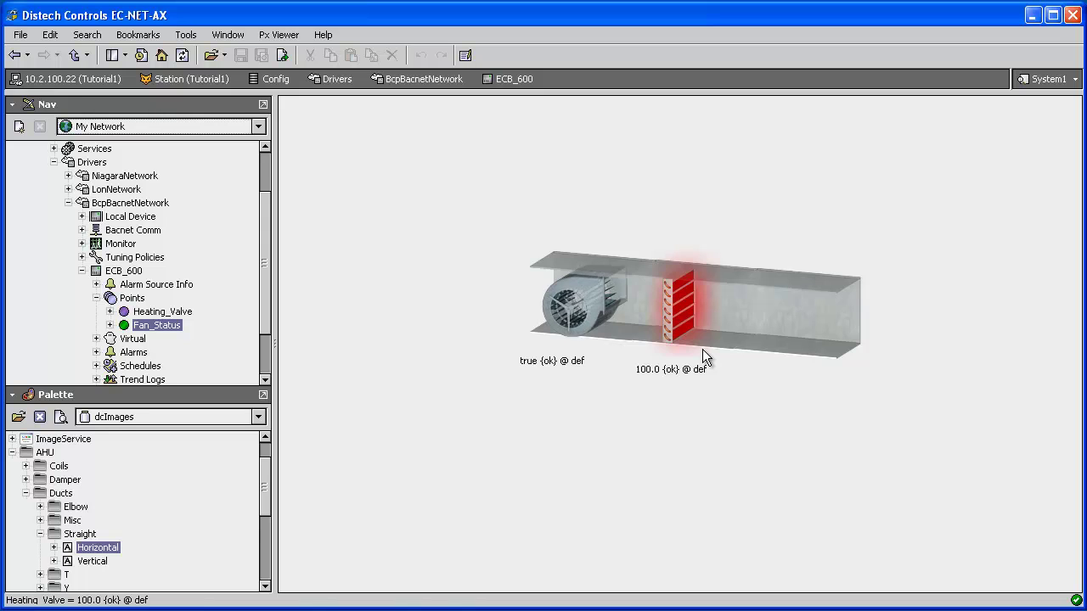
Toggle the Fan_Status point with the Set action of its bound label
right_click(554, 364)
left_click(599, 461)
left_click(589, 305)
left_click(539, 320)
left_click(514, 328)
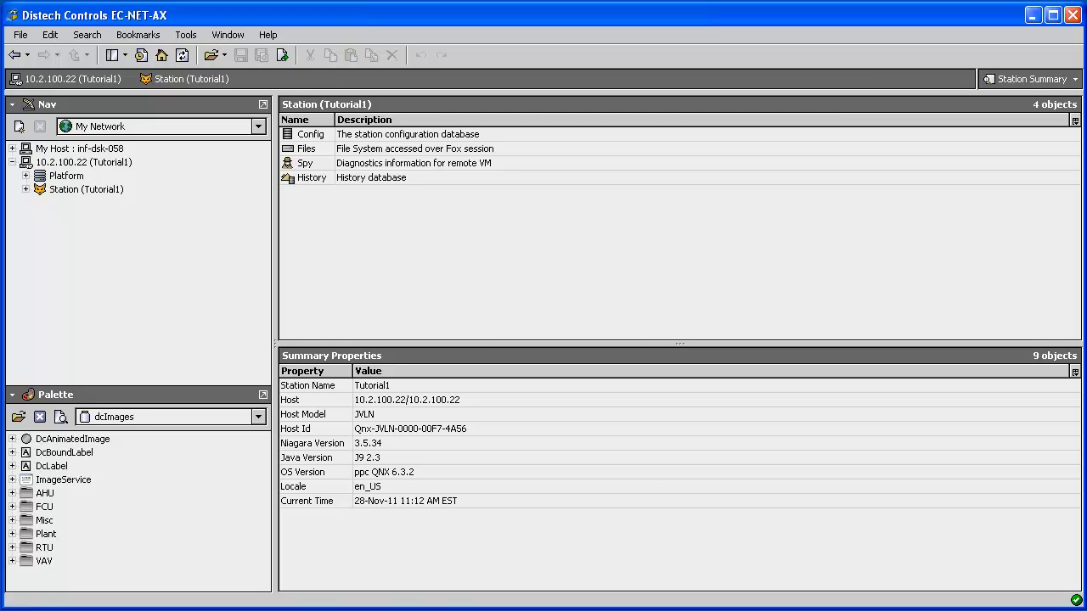
Copy the dcgfxApplications folder from Distech Controls Files under C:, Niagara, EC-NET-AX-3.5.34 in the local file system
left_click(12, 149)
left_click(26, 162)
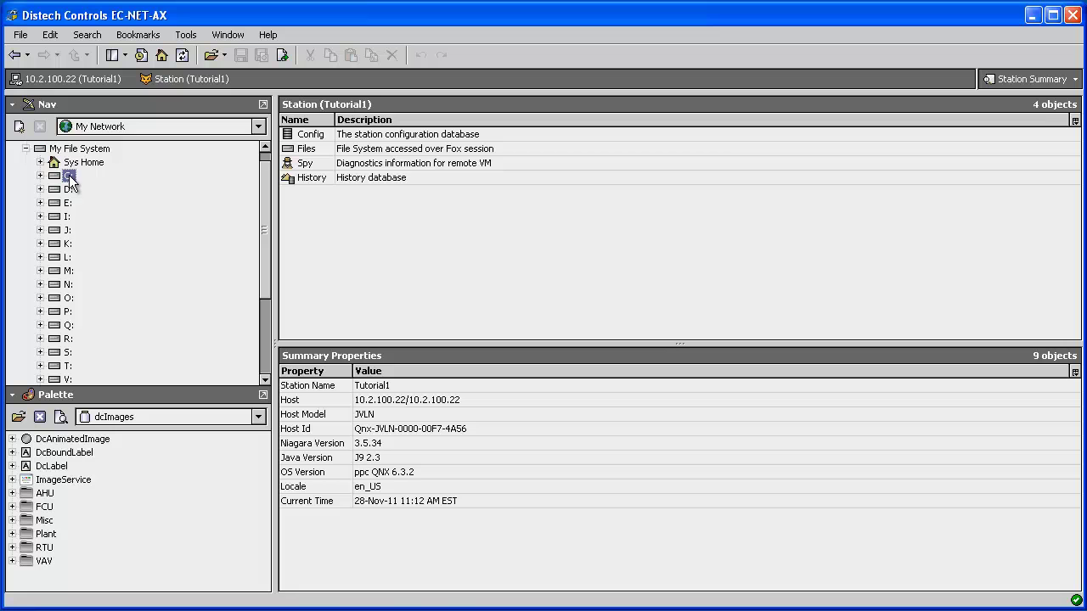
left_click(39, 175)
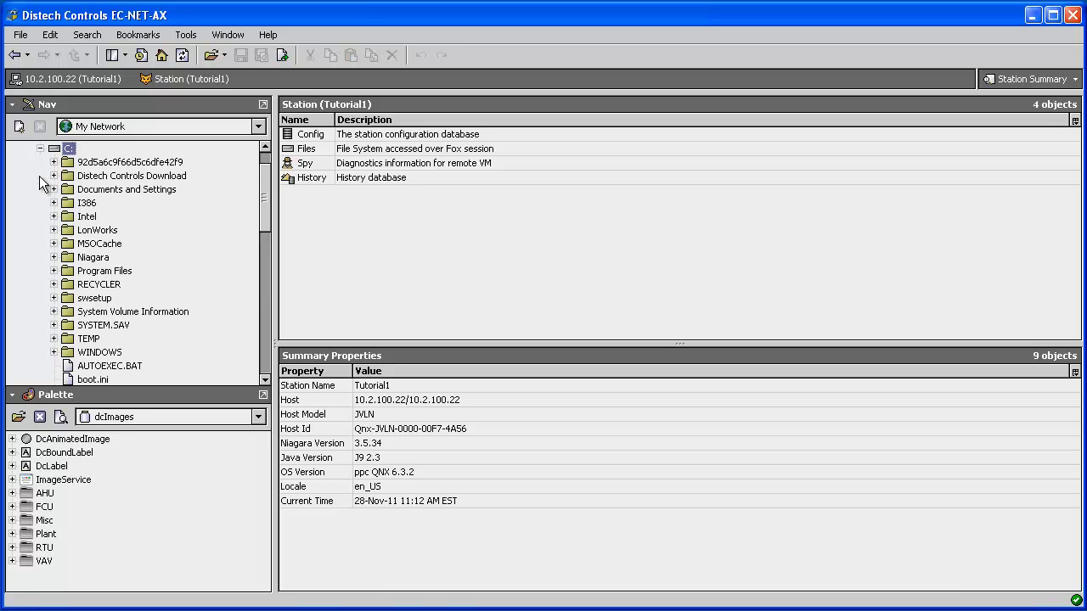
left_click(54, 256)
left_click(68, 284)
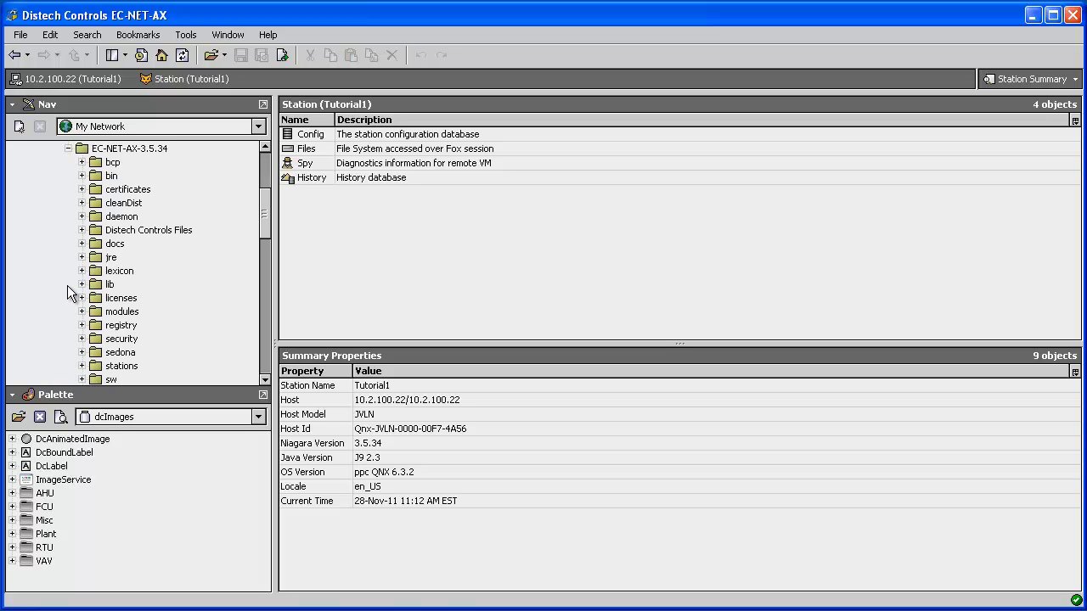
left_click(81, 230)
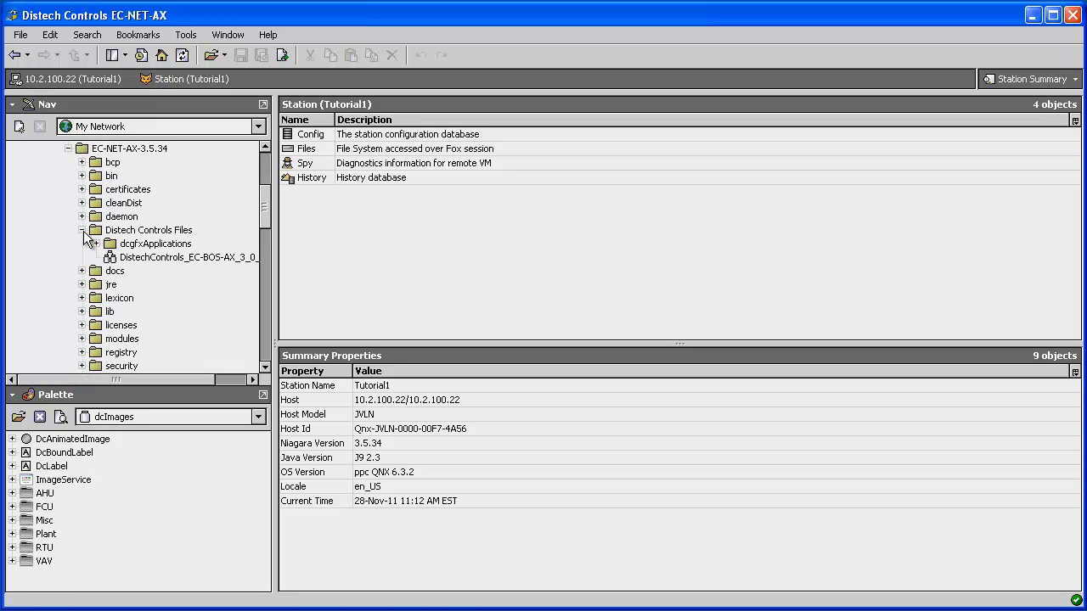
left_click(170, 246)
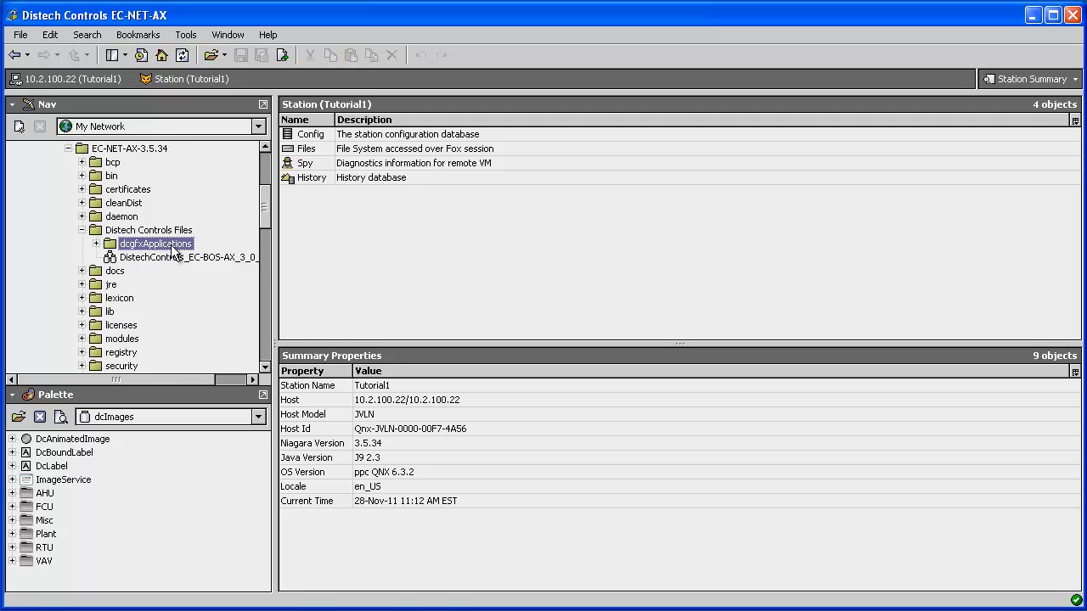
right_click(172, 246)
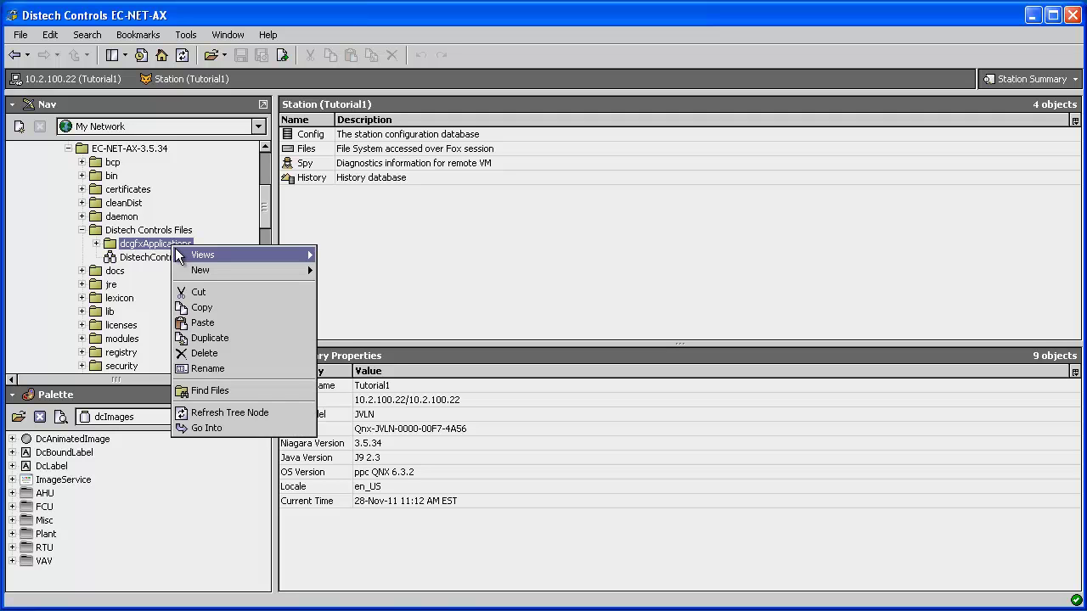
left_click(190, 308)
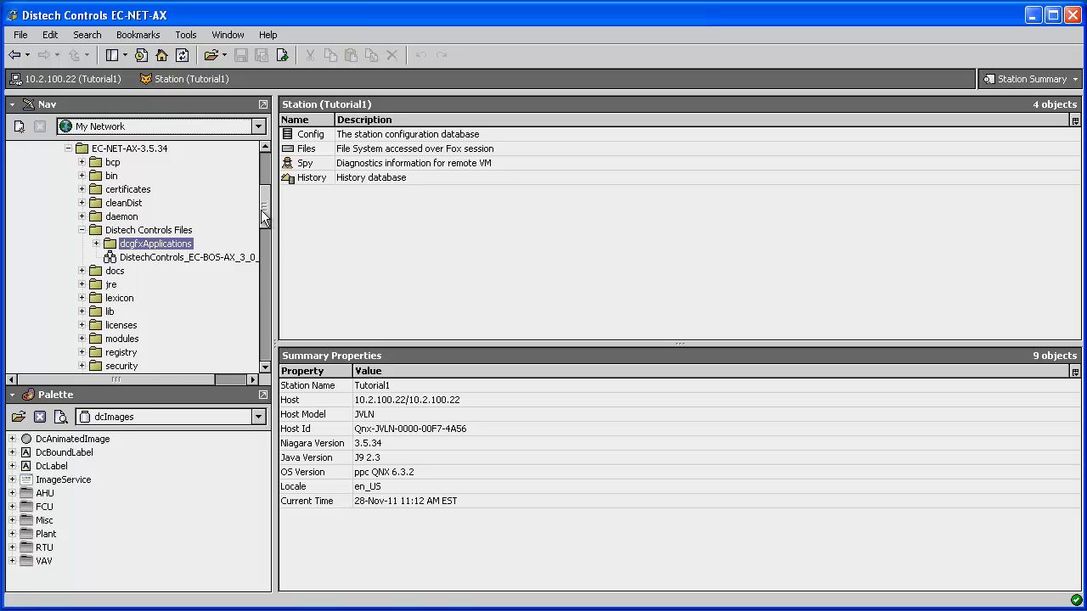
Collapse the local file system and paste the copied dcgfxApplications folder into the Files of the Tutorial1 station
scroll(189, 308, "up", 5)
left_click(40, 189)
left_click(25, 161)
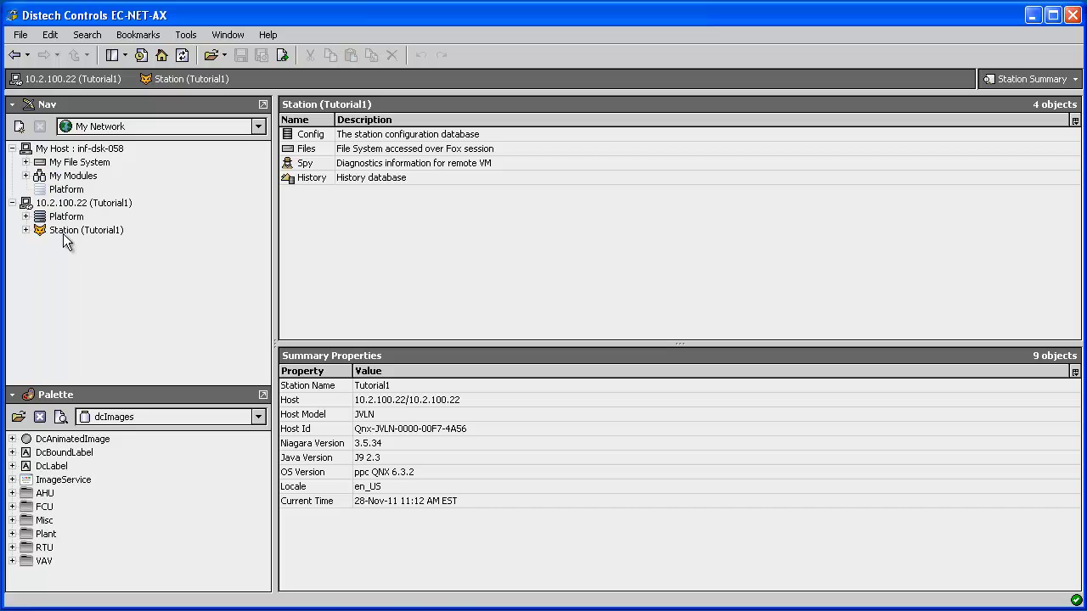
left_click(26, 230)
left_click(73, 257)
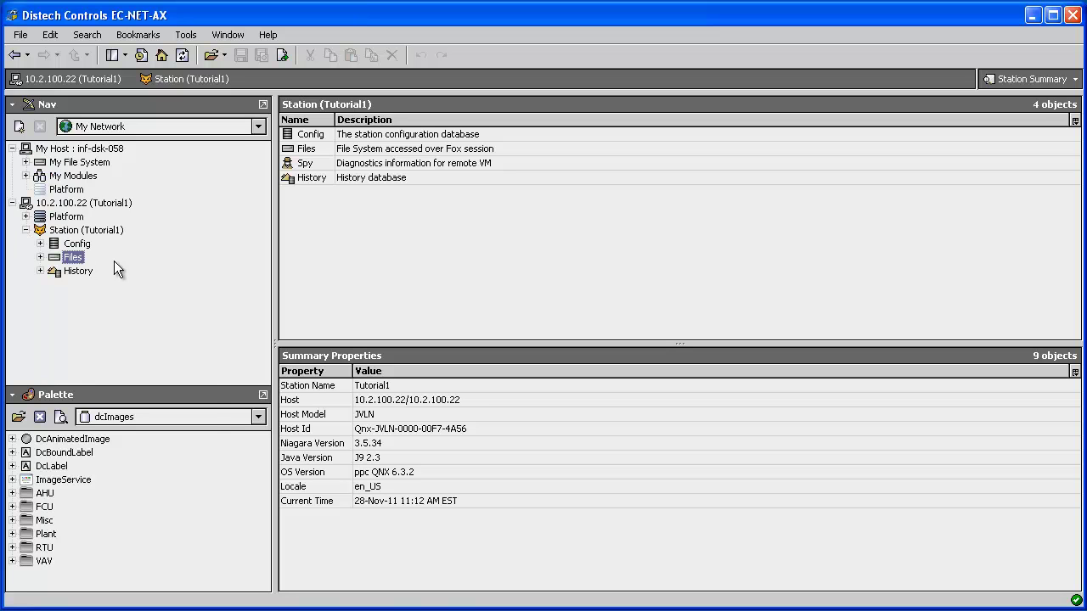
right_click(77, 258)
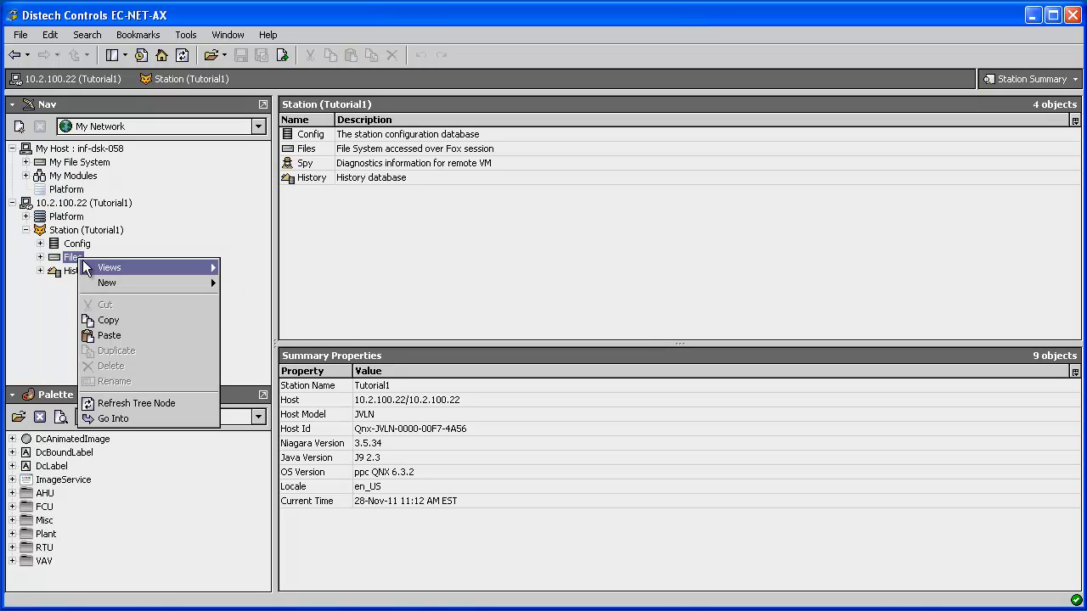
left_click(108, 335)
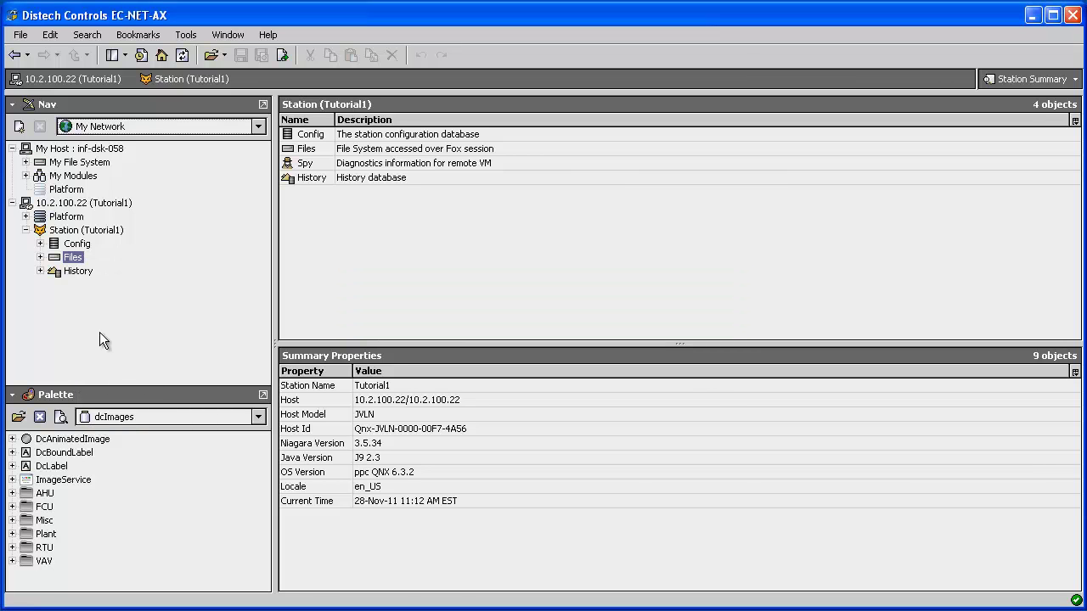
Expand the station's Files and select the pasted dcgfxApplications folder
left_click(40, 256)
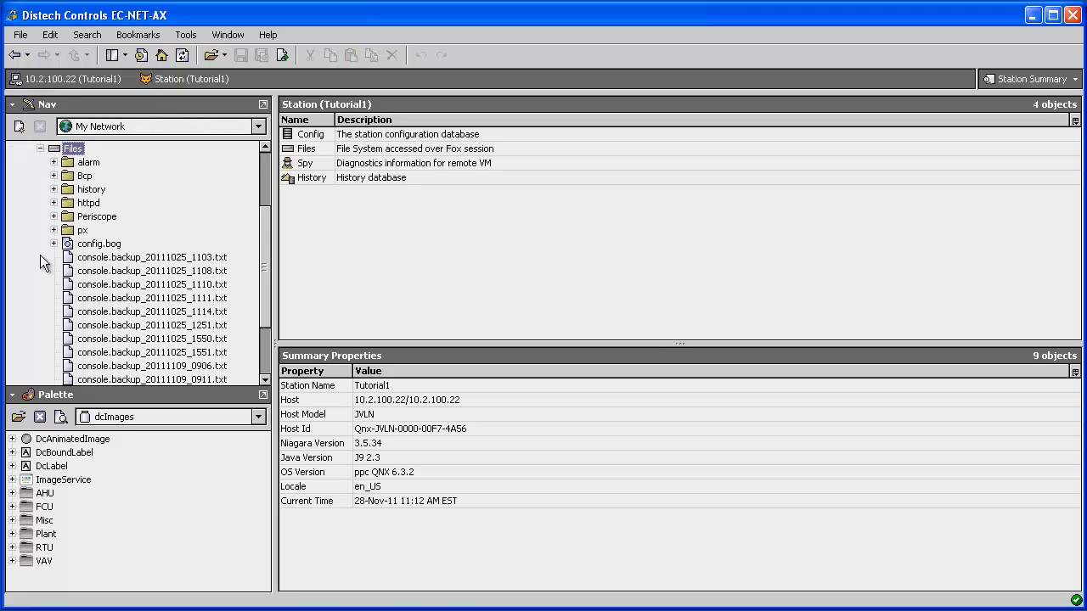
left_click_drag(264, 307, 263, 354)
left_click(120, 355)
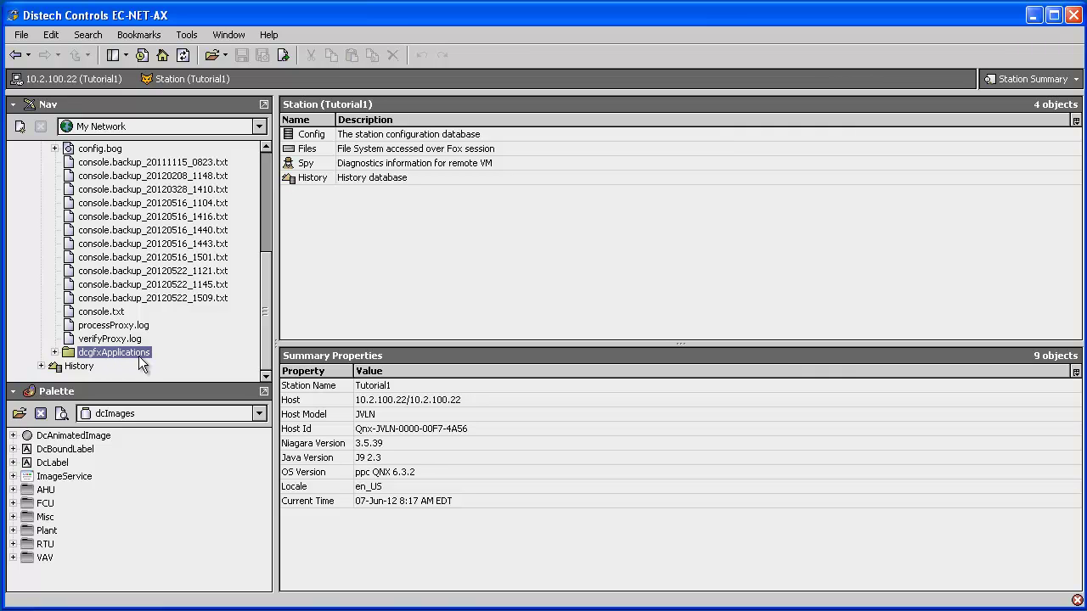
Copy the dcgfxApplications folder from Distech Controls Files under C:, Niagara, EC-NET-AX-3.5.39 in the local file system
left_click_drag(267, 332, 232, 174)
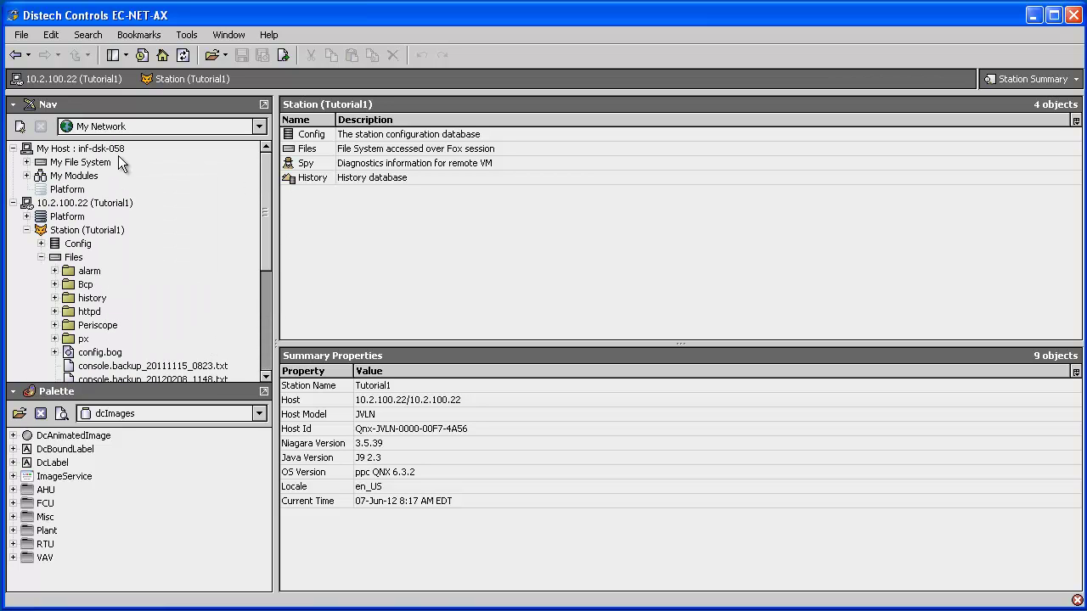
left_click(26, 162)
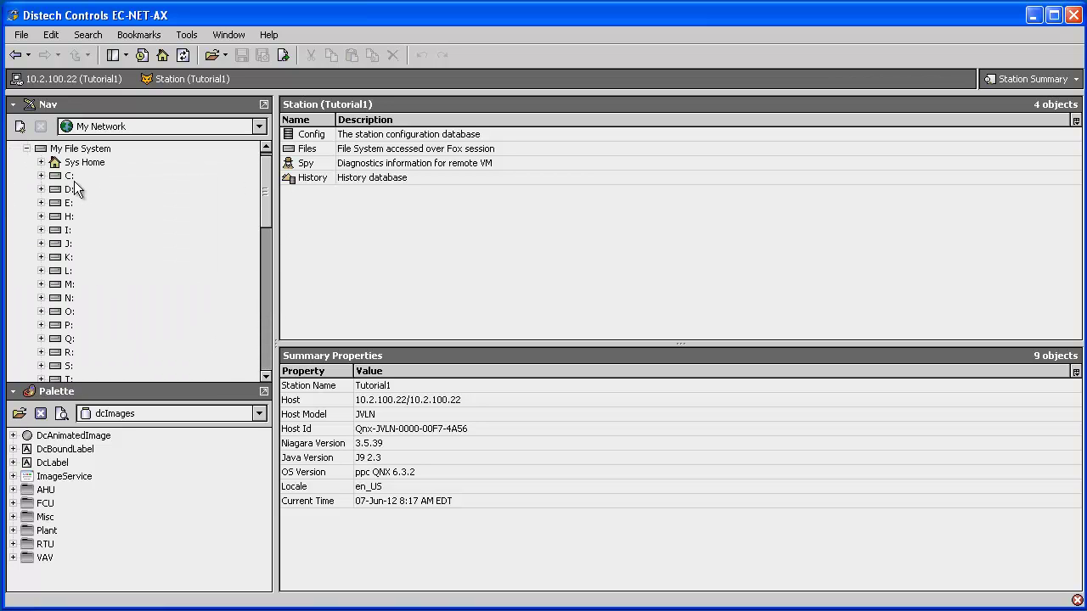
left_click(40, 176)
left_click(54, 271)
left_click(146, 287)
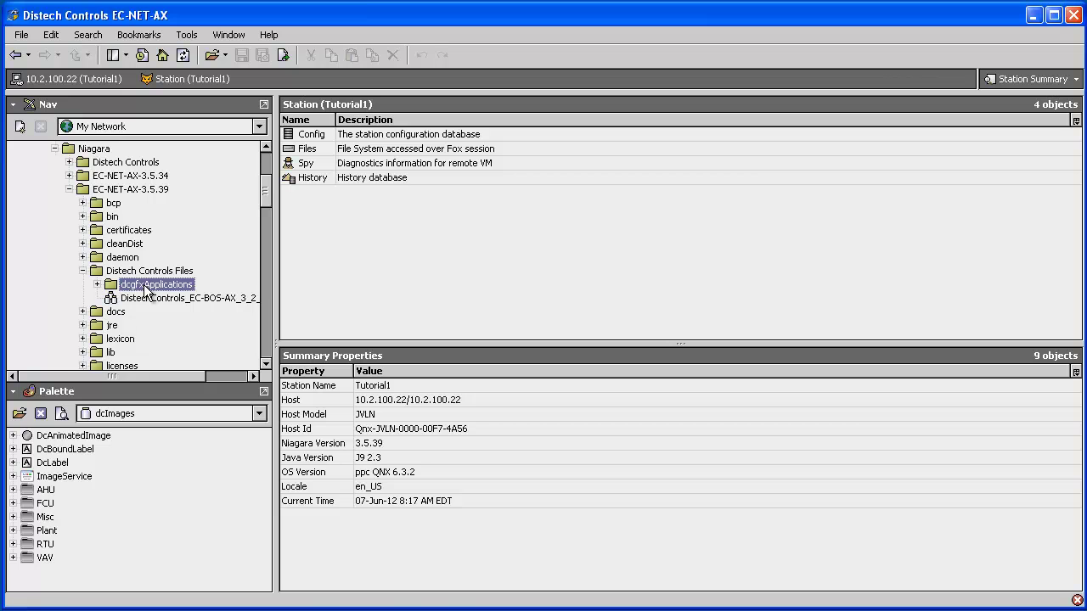
right_click(145, 287)
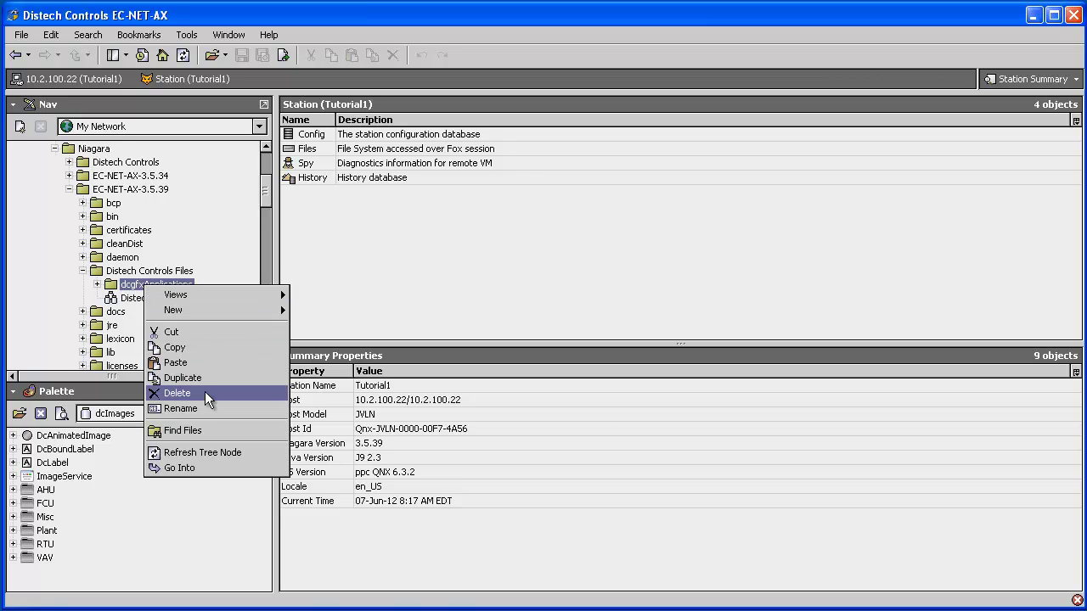
Paste the EC-NET-AX-3.5.39 copy of dcgfxApplications into the Tutorial1 station's Files alongside the existing folder
left_click(55, 148)
left_click_drag(264, 178, 264, 155)
left_click(27, 162)
right_click(77, 258)
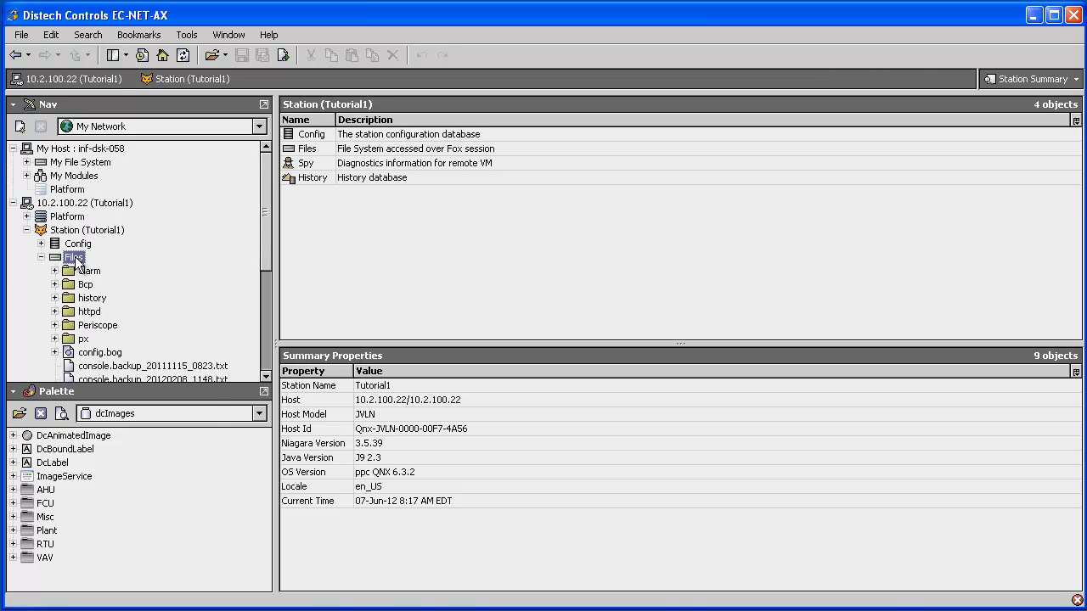
left_click(119, 337)
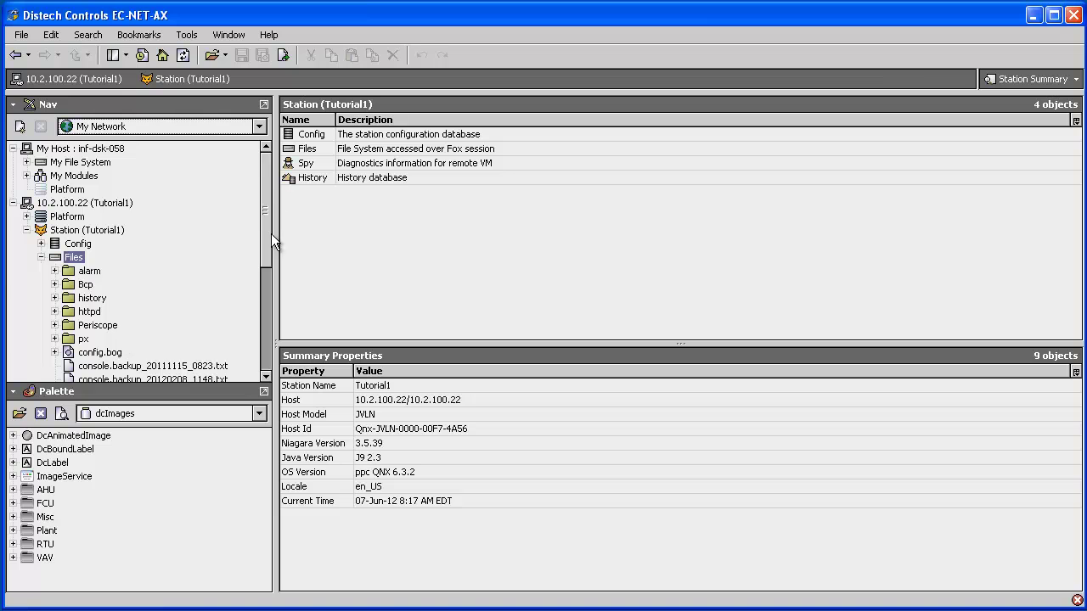
Locate the dcgfxApplications and dcgfxApplications1 folders in the station's Files and select each in turn, ending on dcgfxApplications
left_click_drag(266, 177, 266, 337)
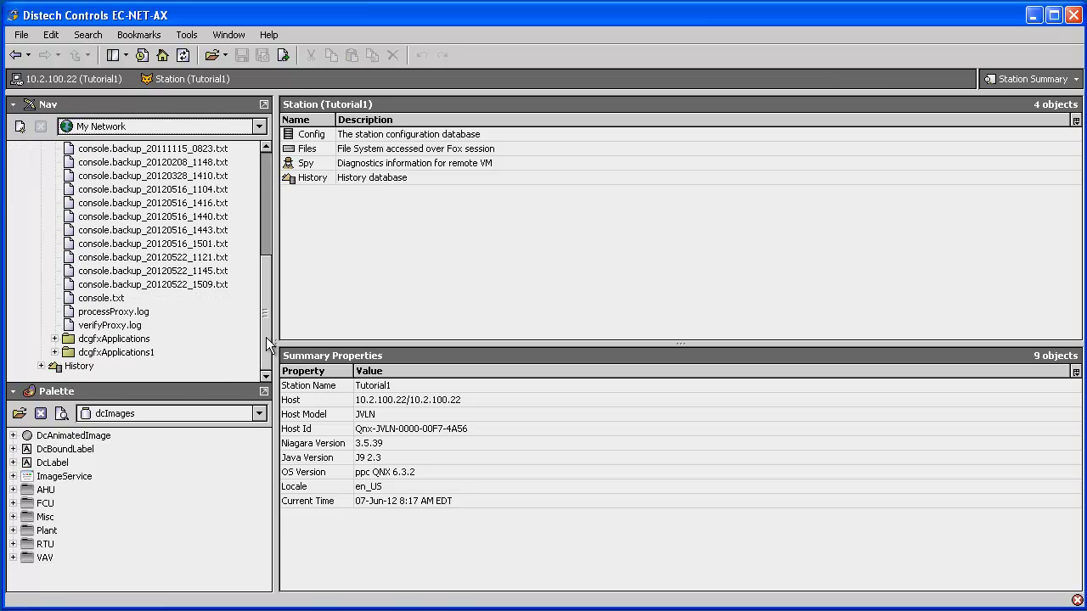
left_click(135, 340)
left_click(138, 350)
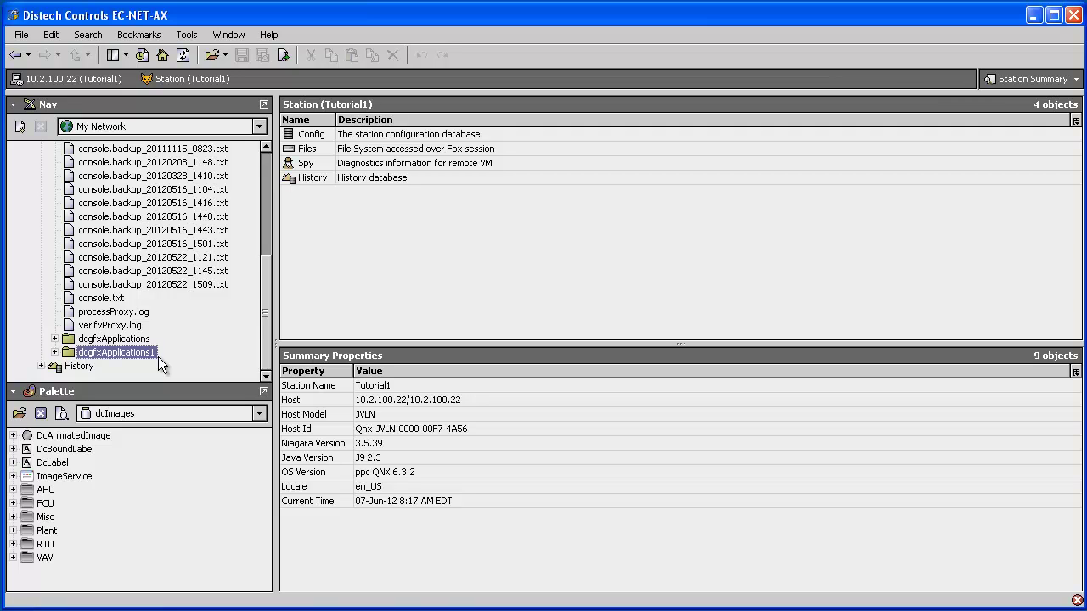
left_click(141, 338)
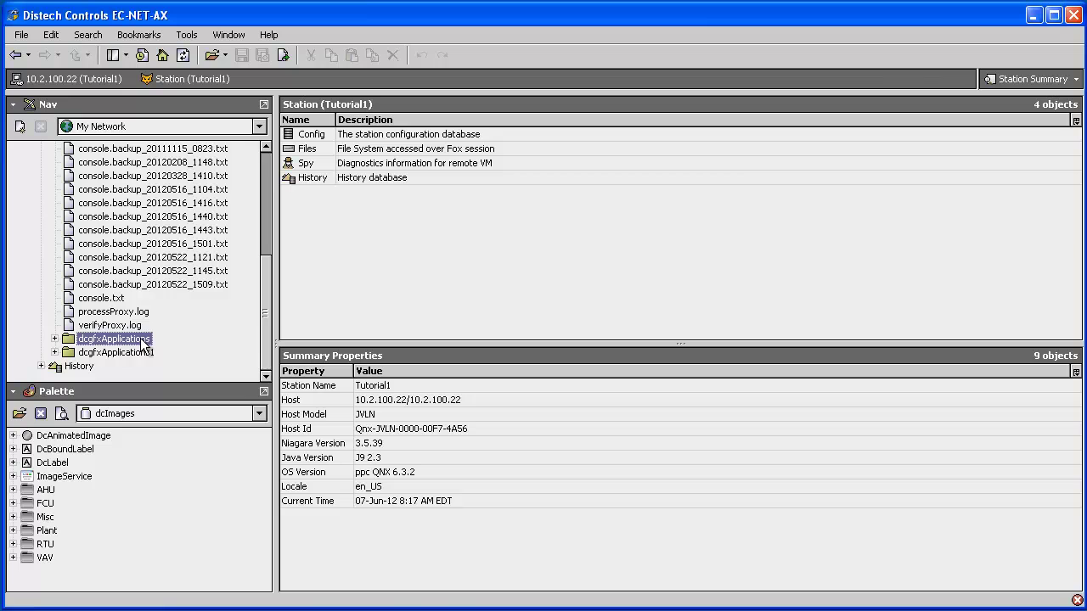
Delete the original dcgfxApplications folder from the station's Files and rename dcgfxApplications1 to dcgfxApplications
right_click(140, 338)
left_click(187, 447)
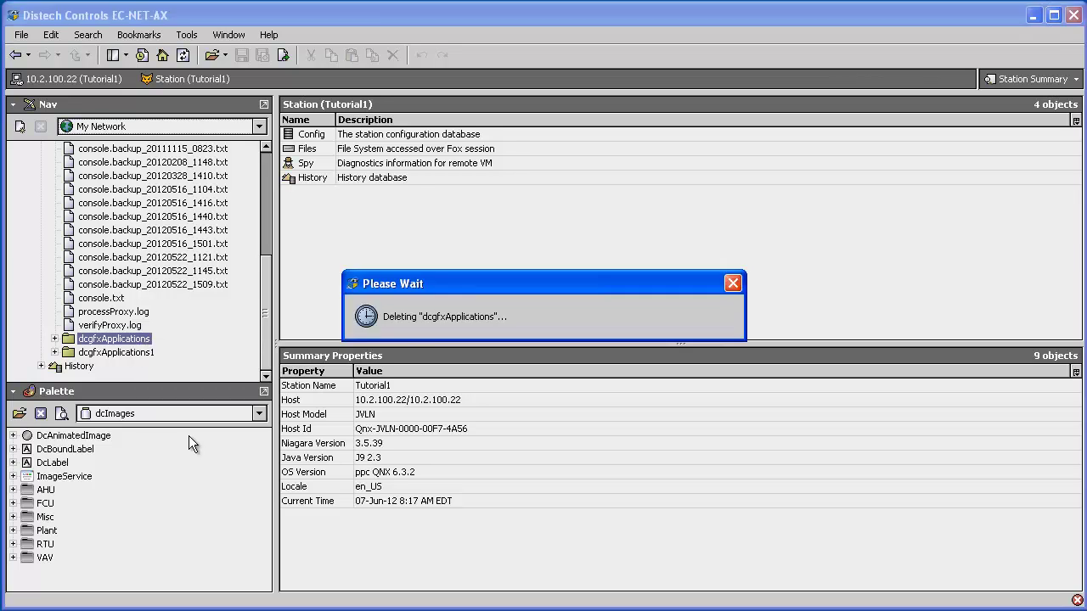
right_click(140, 355)
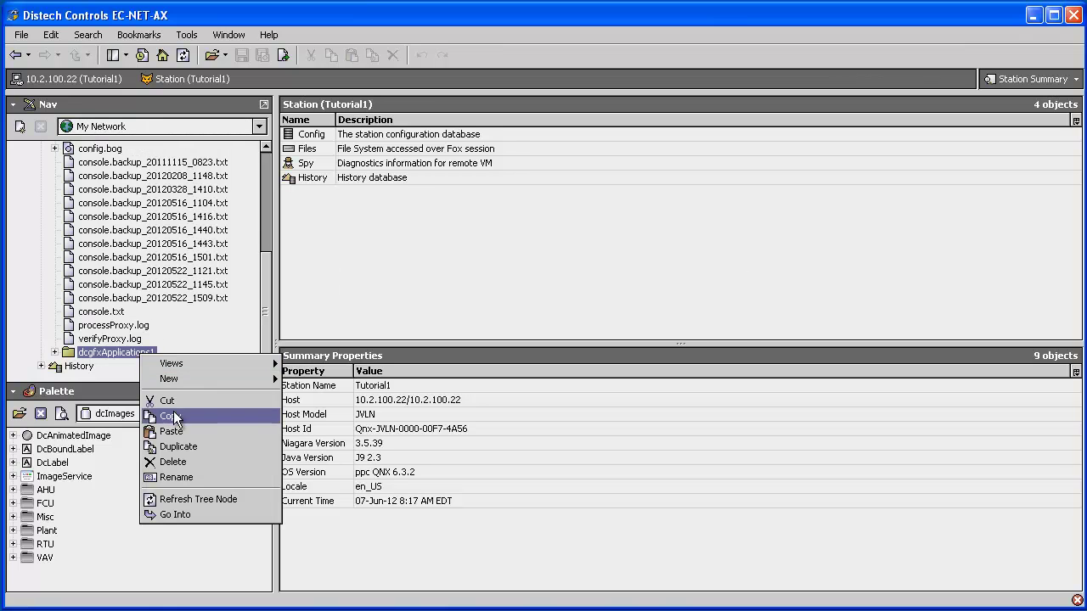
left_click(173, 476)
left_click(575, 292)
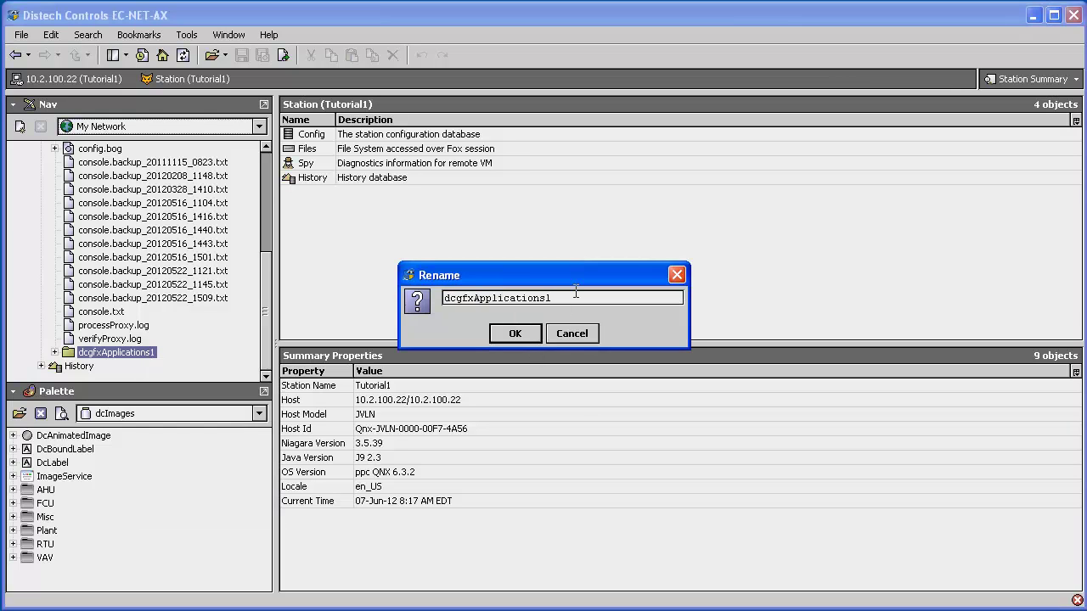
key("BackSpace")
left_click(515, 333)
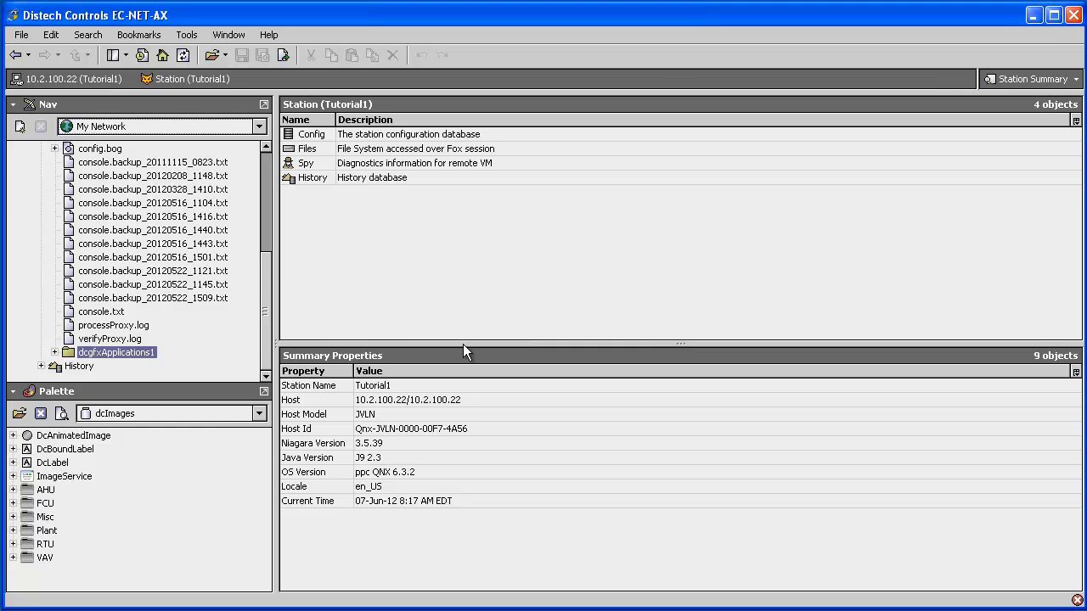
left_click(139, 299)
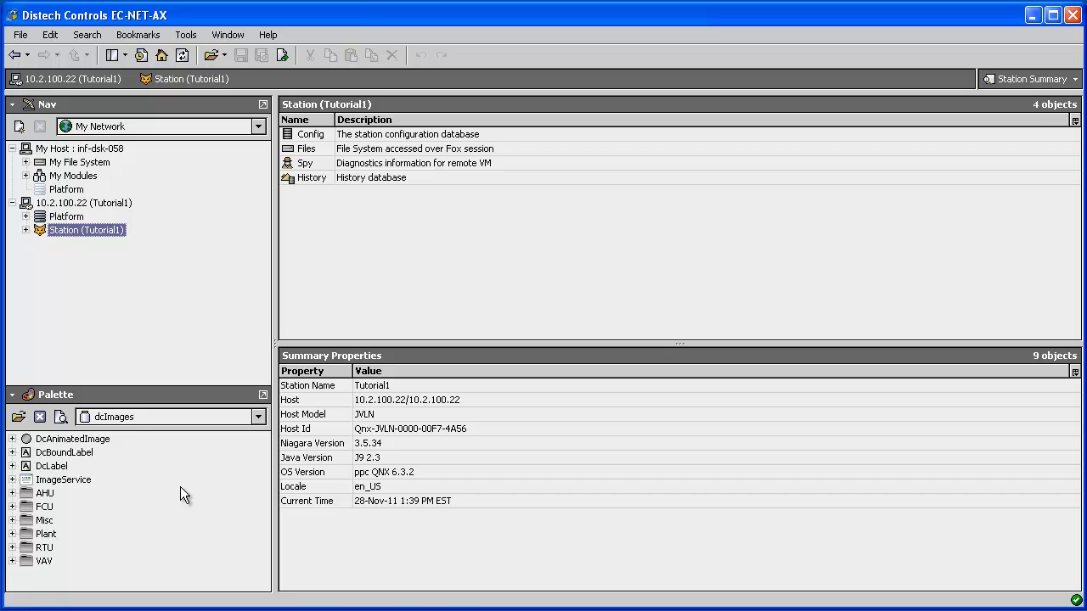
Open dcgfxApplications.palette from C:/Niagara/EC-NET-AX-3.5.34/Distech Controls Files/dcgfxApplications/1.2 as the palette
left_click(18, 417)
left_click(722, 165)
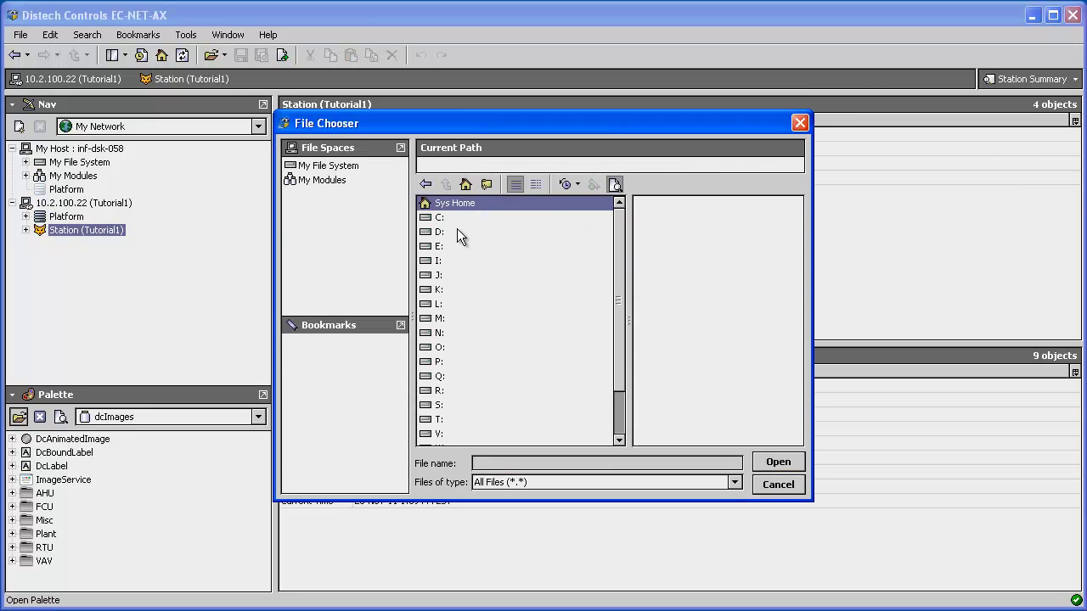
double_click(443, 232)
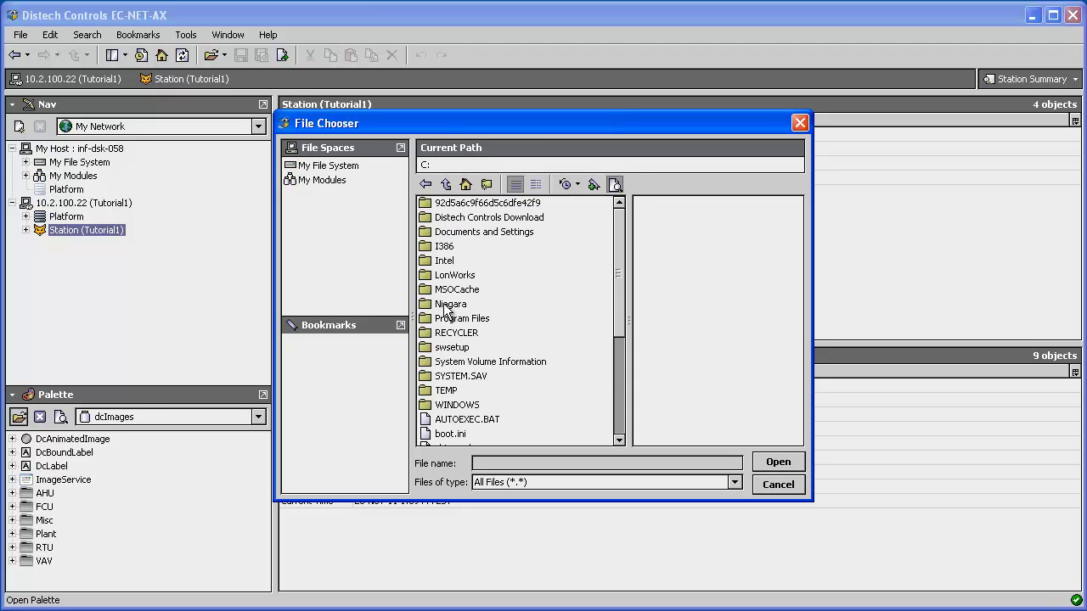
double_click(448, 305)
double_click(447, 217)
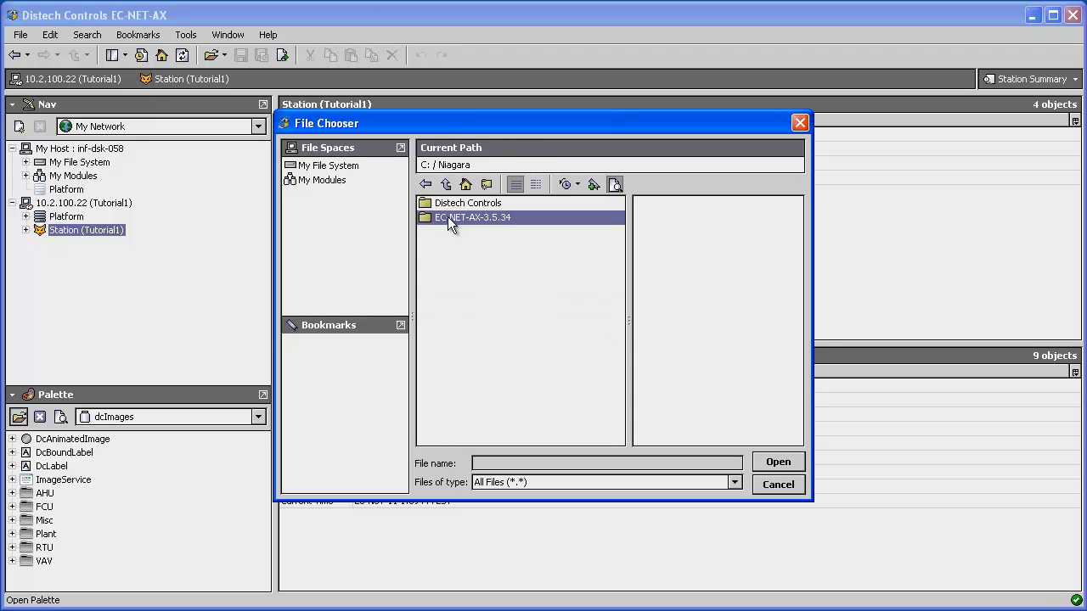
left_click(511, 275)
double_click(511, 275)
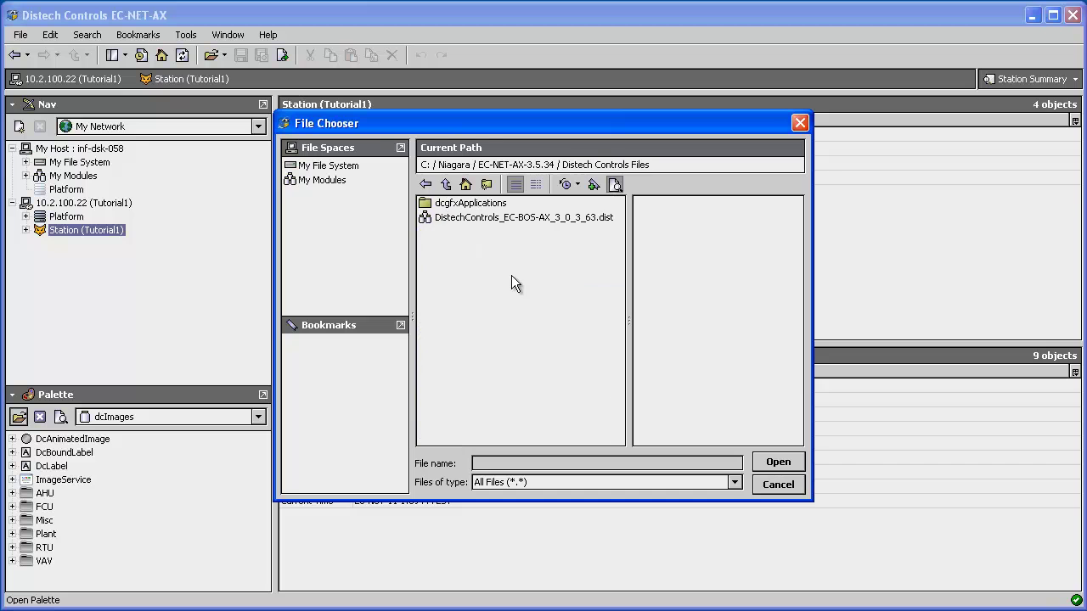
double_click(486, 210)
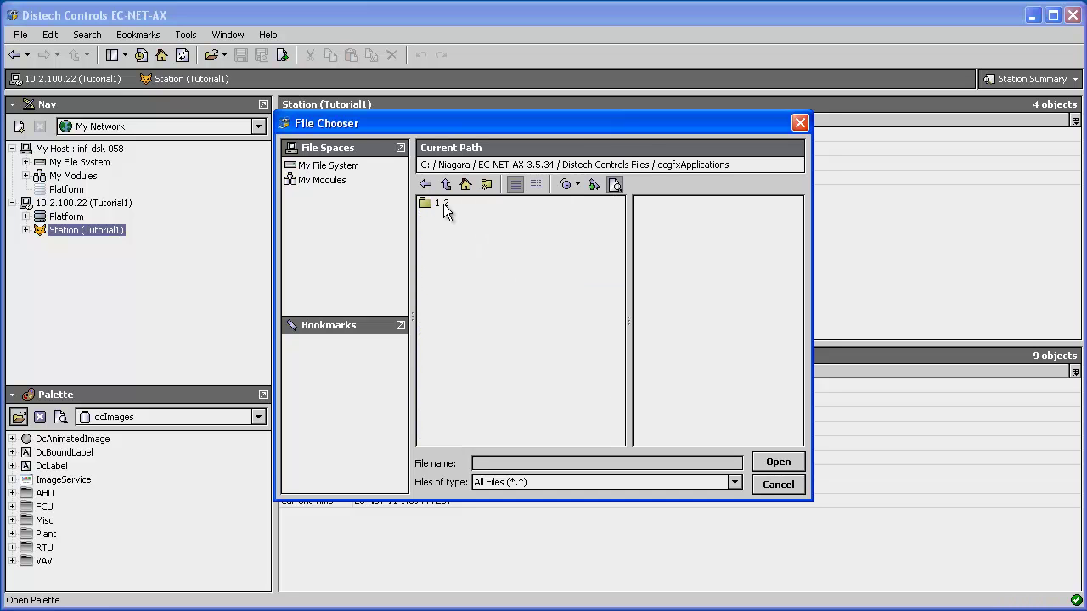
double_click(443, 204)
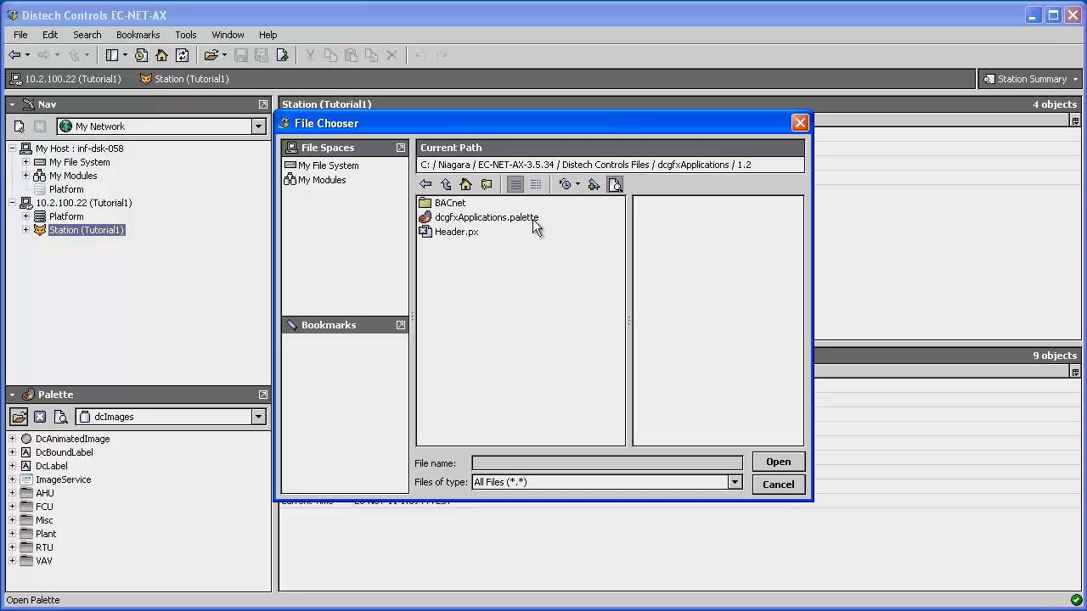
left_click(533, 219)
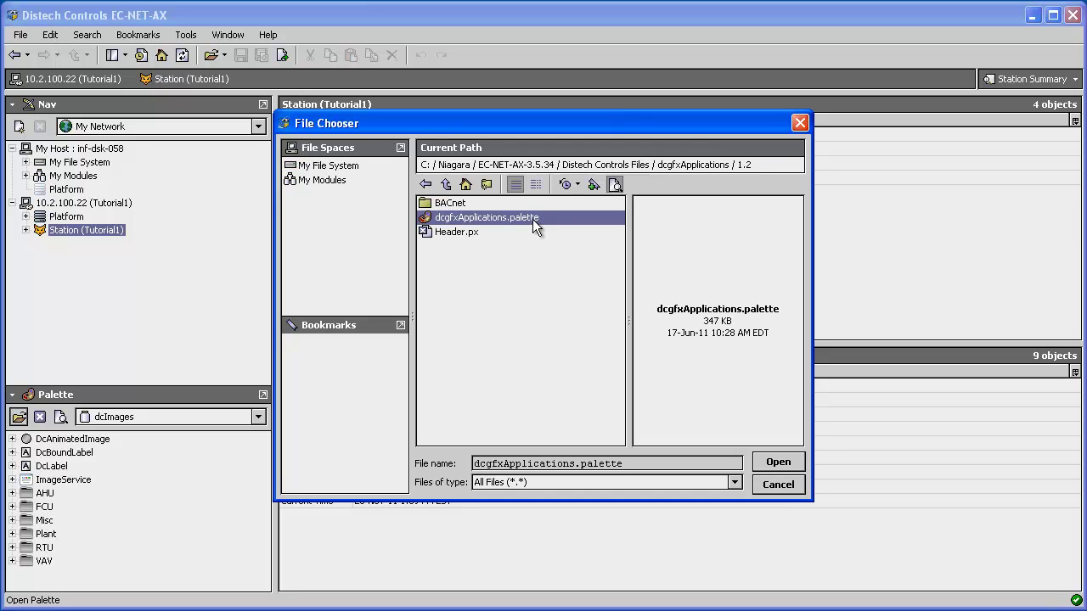
left_click(772, 464)
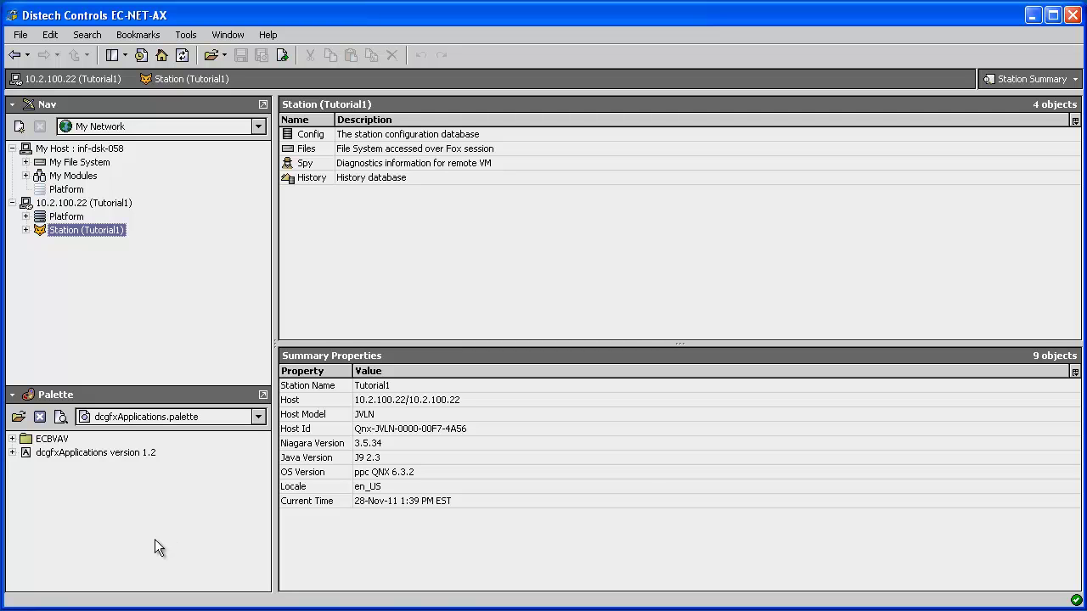
Add the ECB_VAV device from the palette's ECBVAV folder to the station's BcpBacnetNetwork, keeping the name ECB_VAV
left_click(12, 438)
left_click(79, 456)
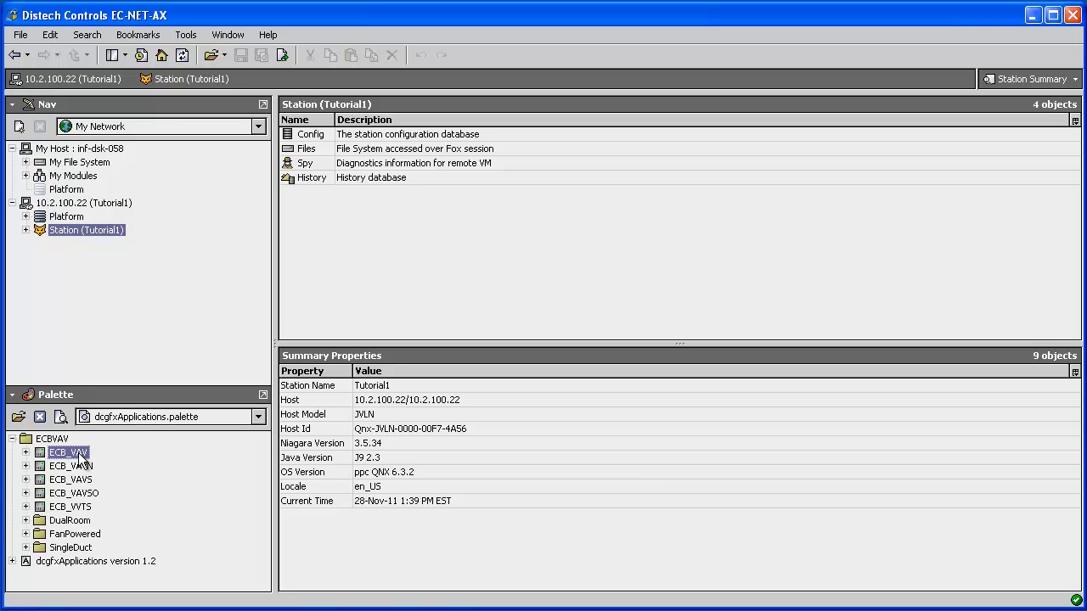
left_click(26, 230)
left_click(40, 244)
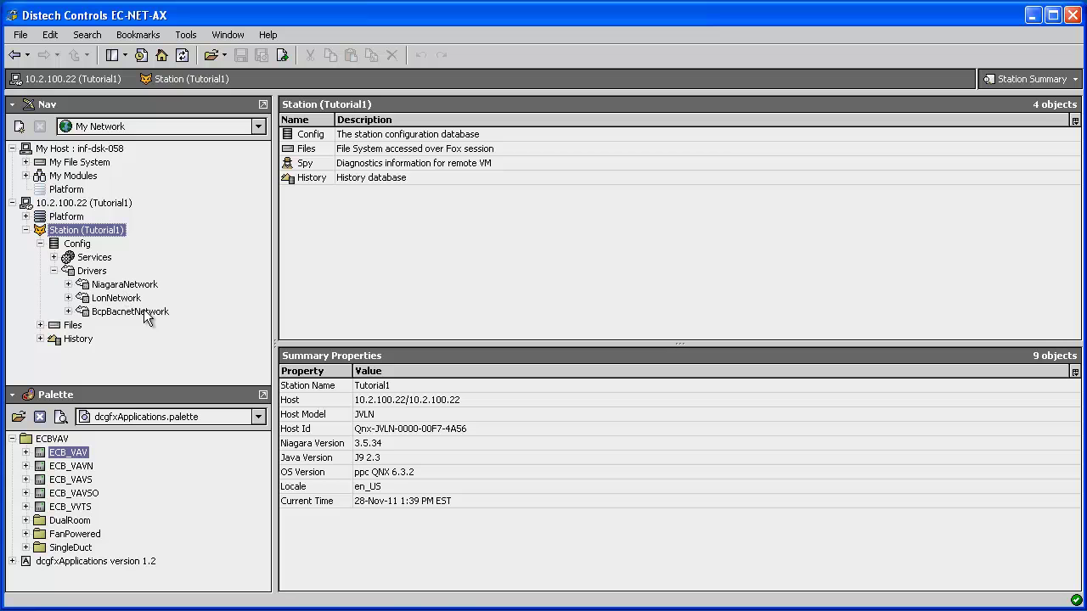
left_click(131, 311)
left_click_drag(82, 459, 154, 310)
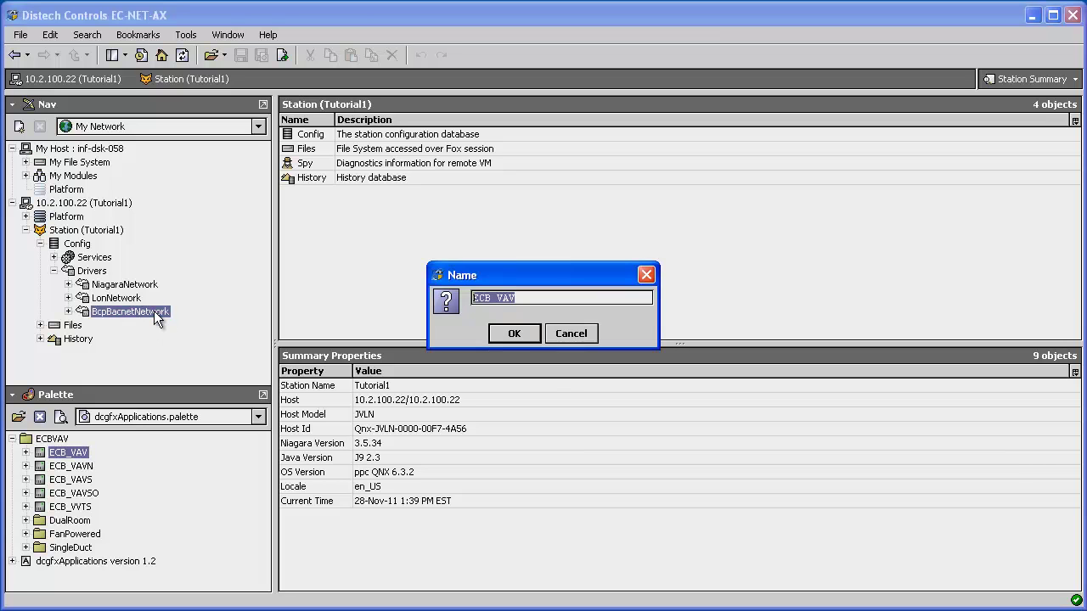
left_click(514, 333)
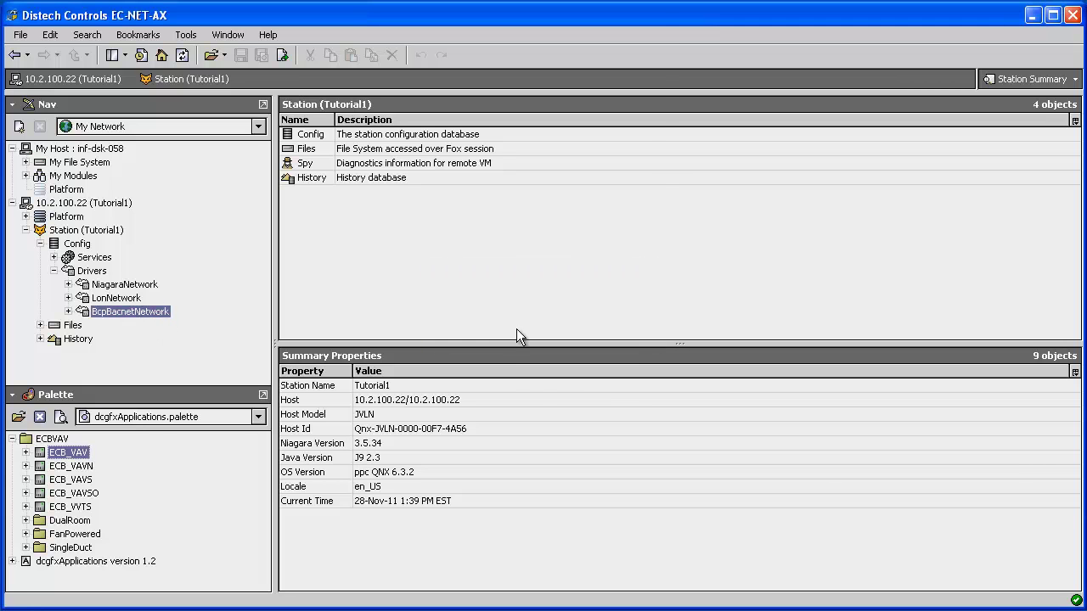
Open the BcpBacnetNetwork device manager and discover BACnet devices on network 10 with the default discovery settings
double_click(140, 310)
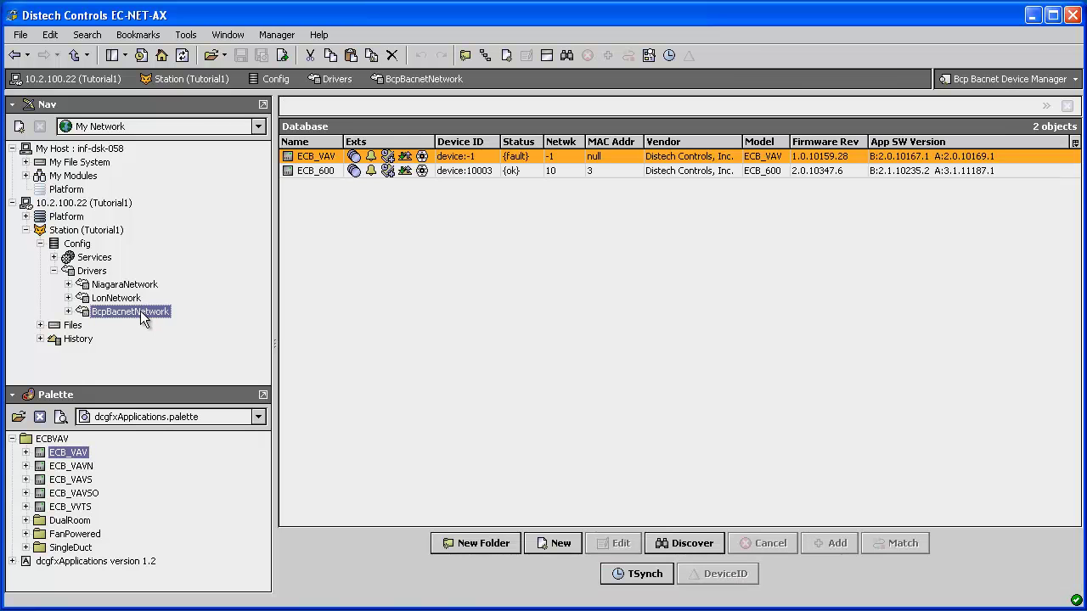
left_click(687, 548)
left_click(688, 547)
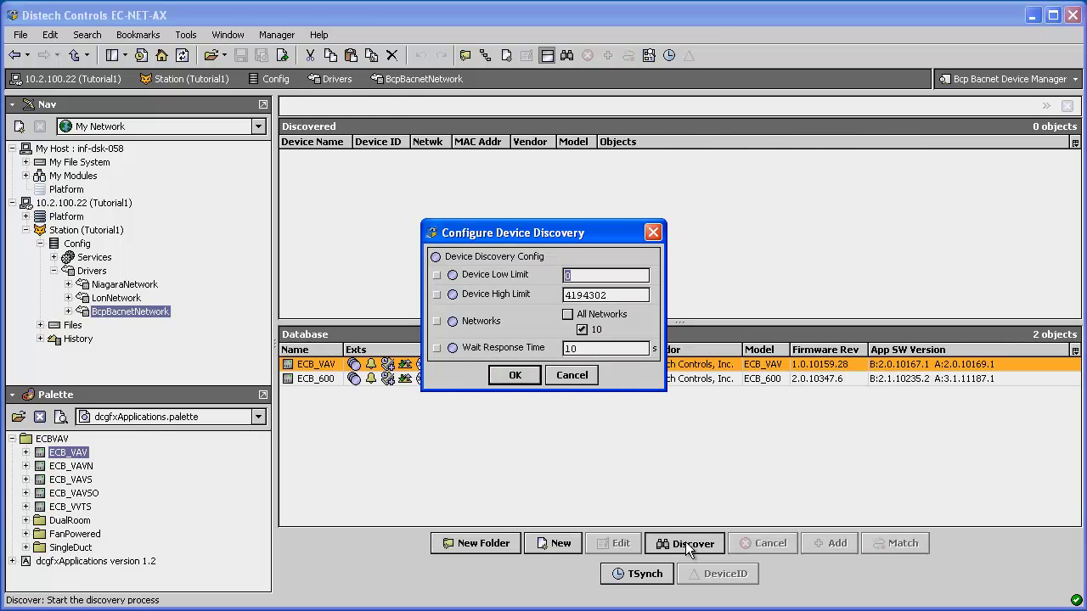
left_click(531, 376)
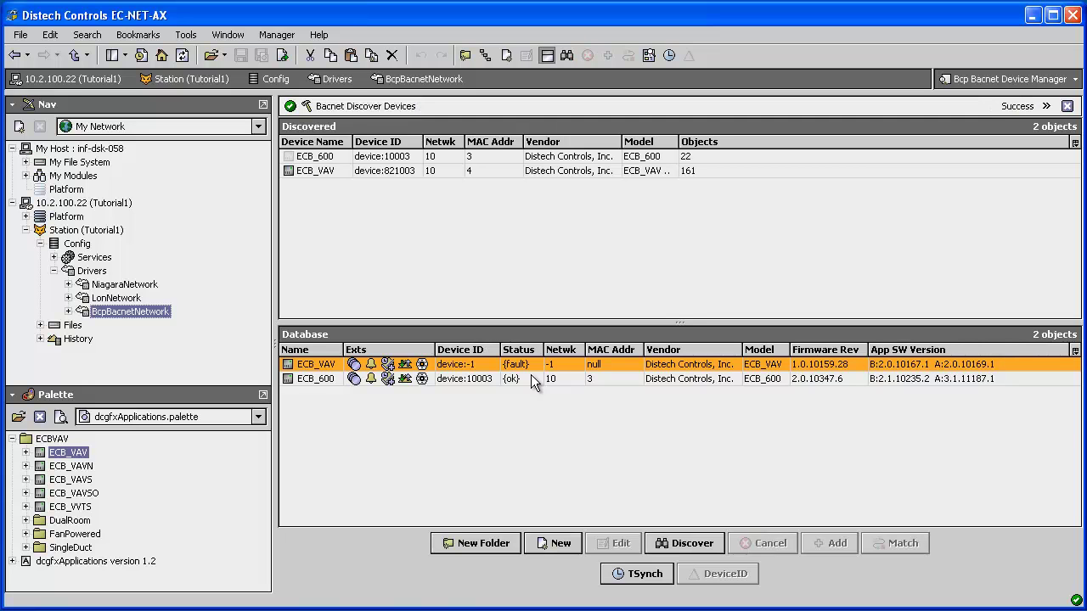
Match the discovered ECB_VAV (device 821003) with the ECB_VAV device in the database
left_click(344, 170)
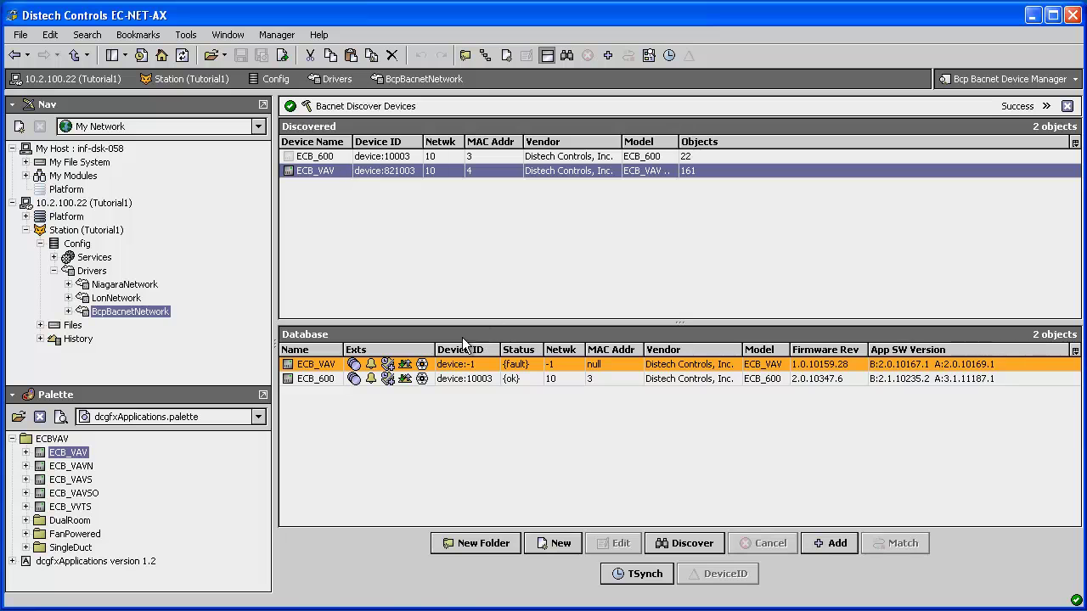
left_click(323, 365)
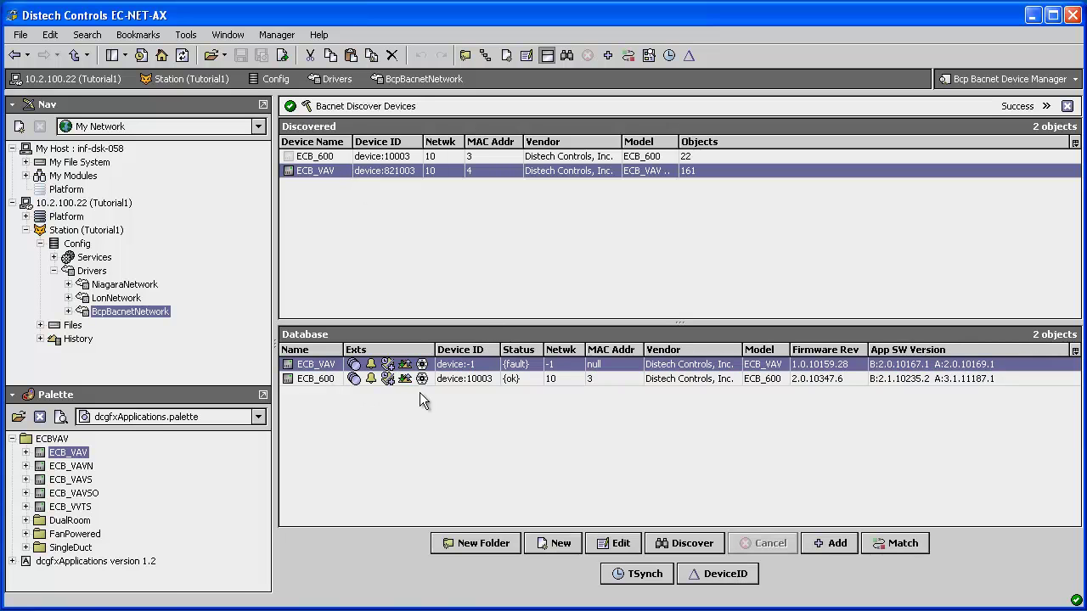
left_click(899, 546)
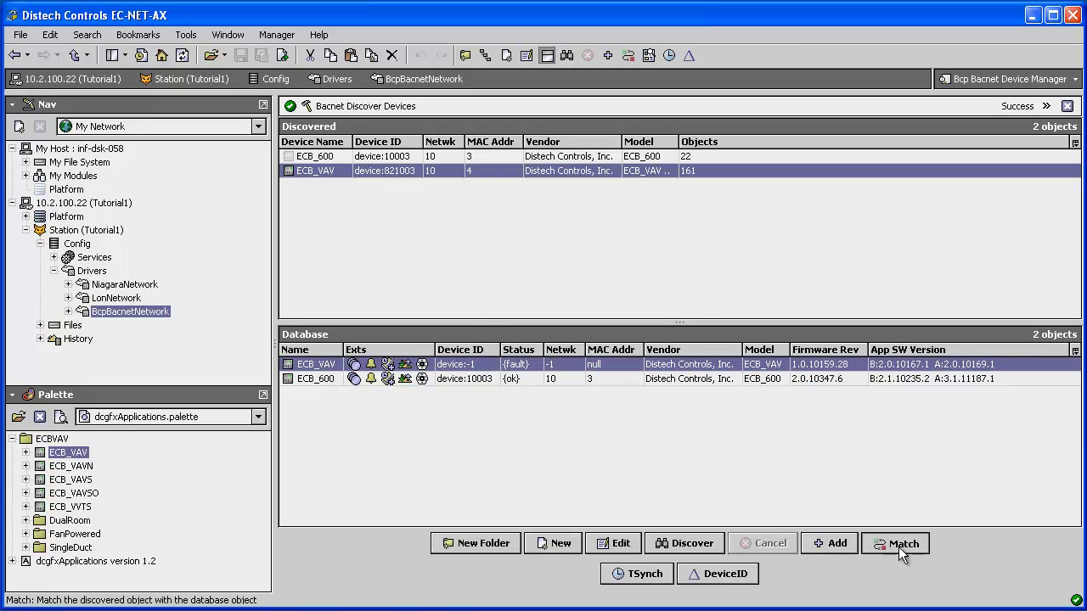
left_click(514, 424)
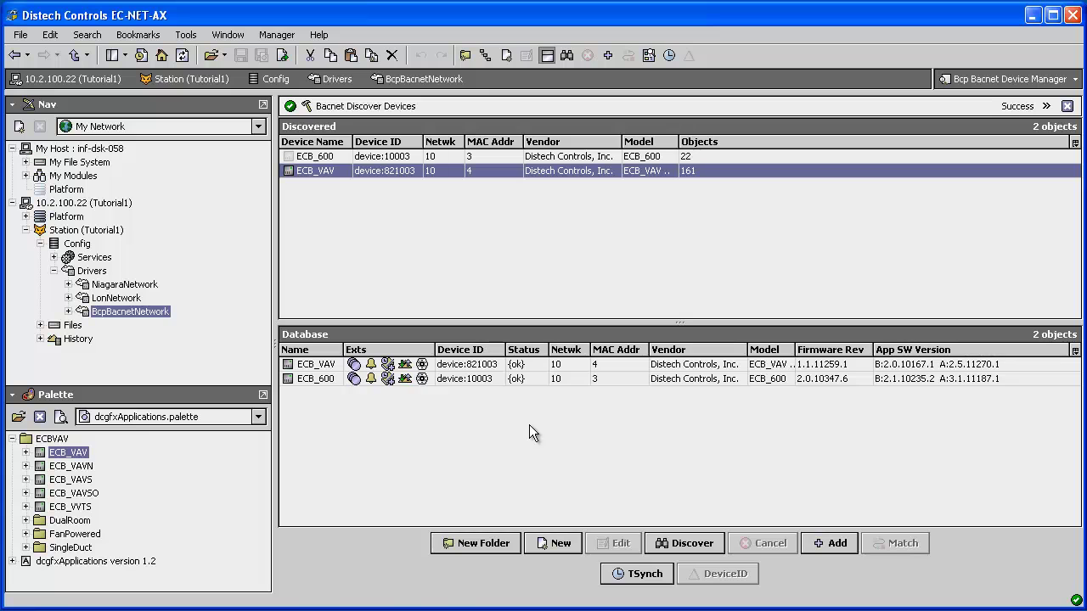
Open the ECB_VAV device's graphic under BcpBacnetNetwork and examine its HVAC Mode actions, system overview and linked configuration page
left_click(68, 311)
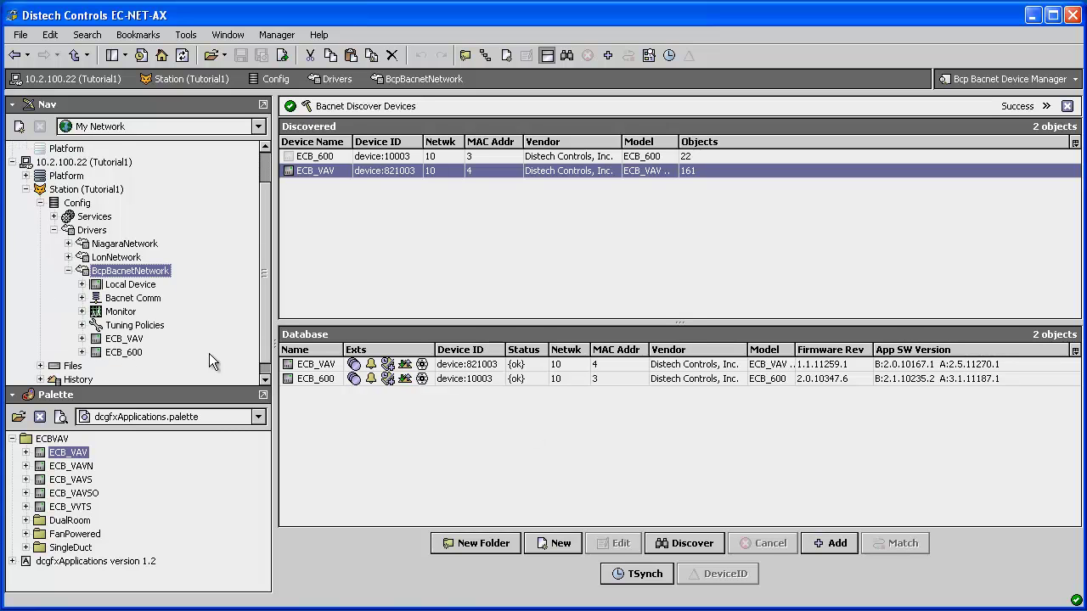
double_click(123, 339)
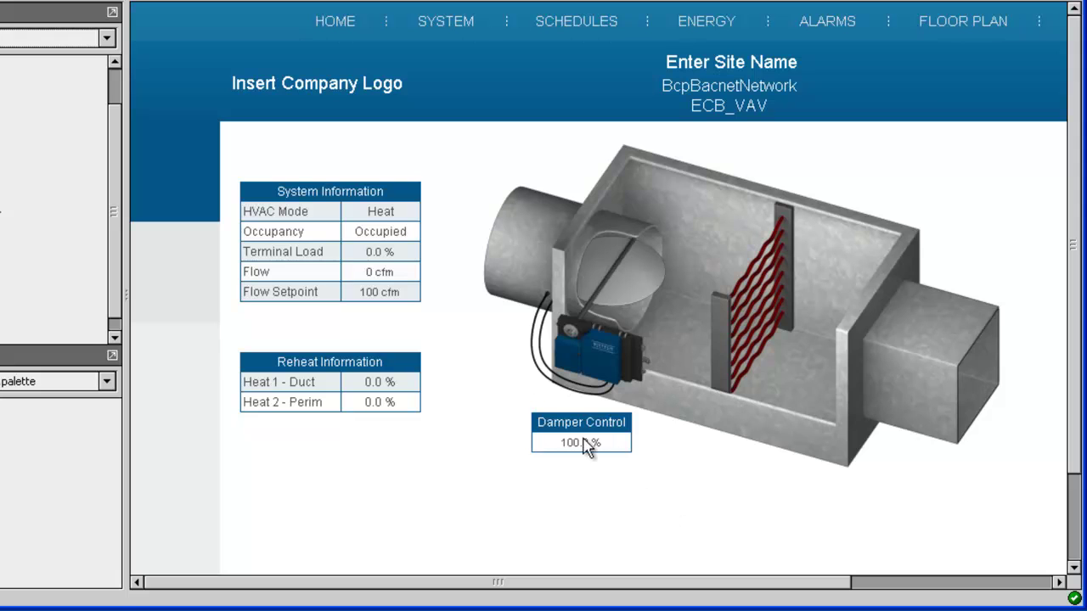
right_click(396, 213)
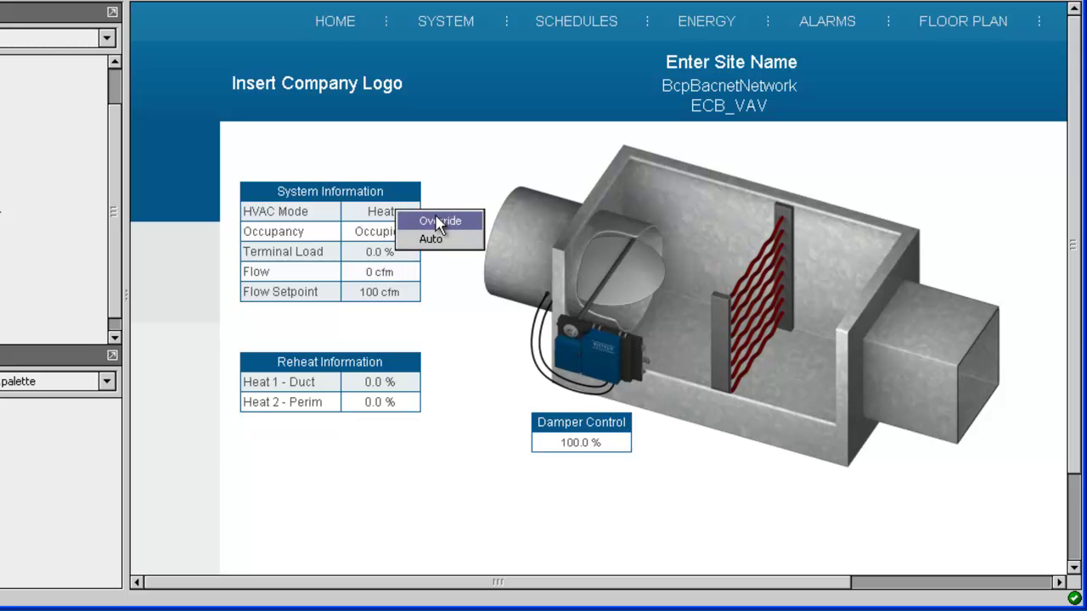
left_click(473, 498)
left_click_drag(1069, 416, 1063, 538)
left_click(732, 556)
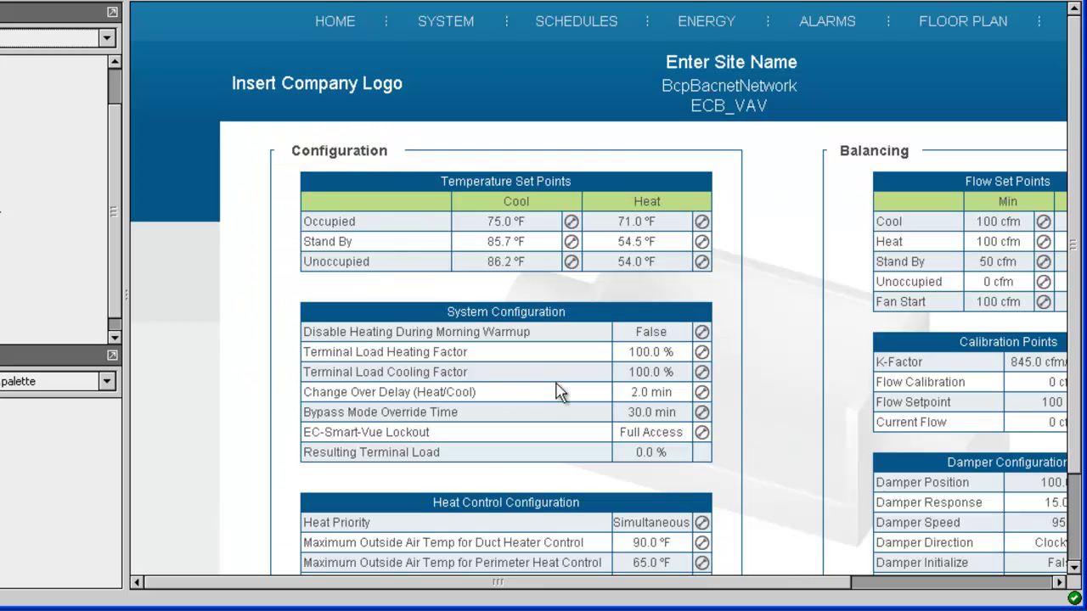
scroll(974, 395, "down", 3)
left_click(608, 560)
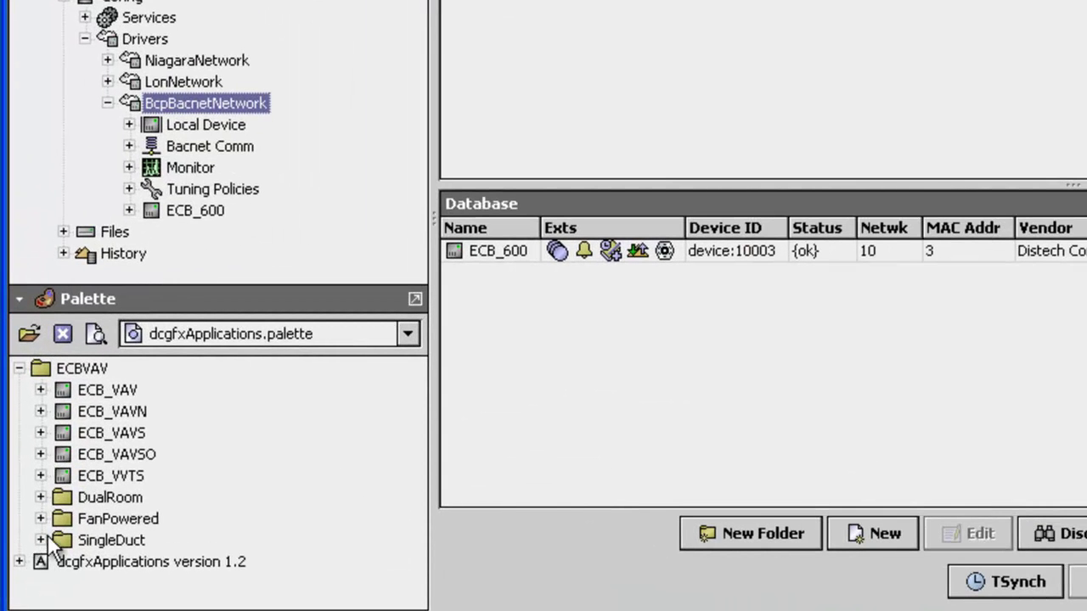
Add ECBVAV_SD_CLG from the palette's SingleDuct folder to BcpBacnetNetwork, keeping its default name
left_click(41, 540)
left_click(201, 562)
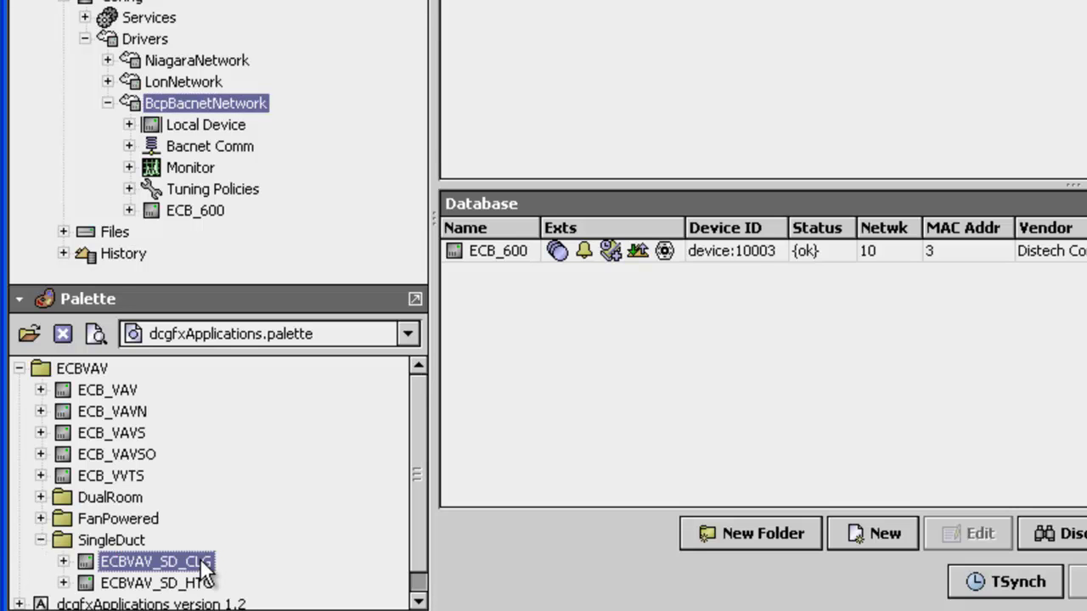
left_click_drag(200, 566, 259, 103)
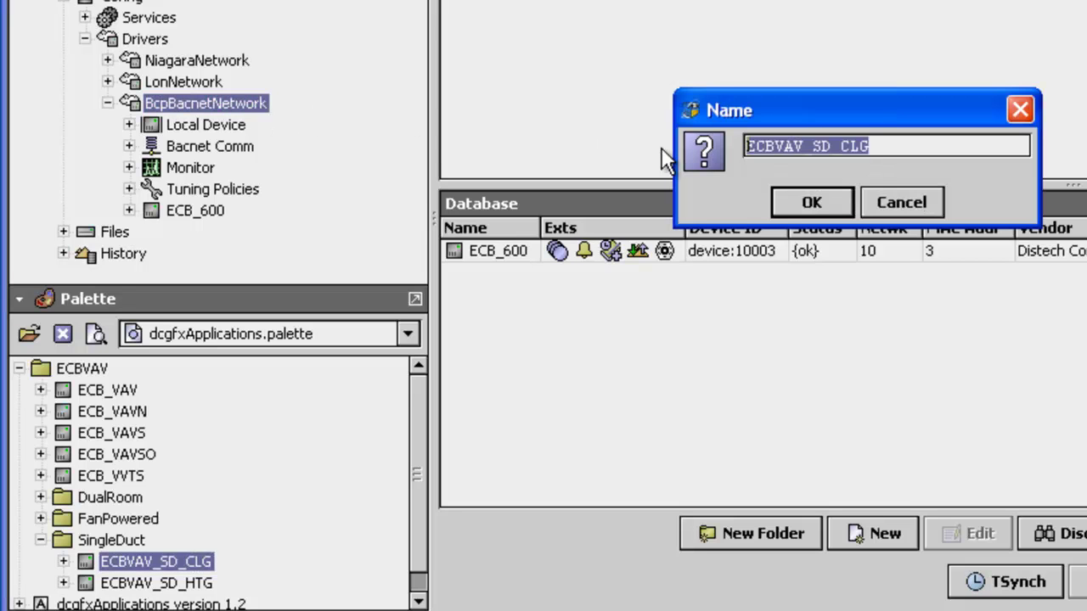
left_click(817, 208)
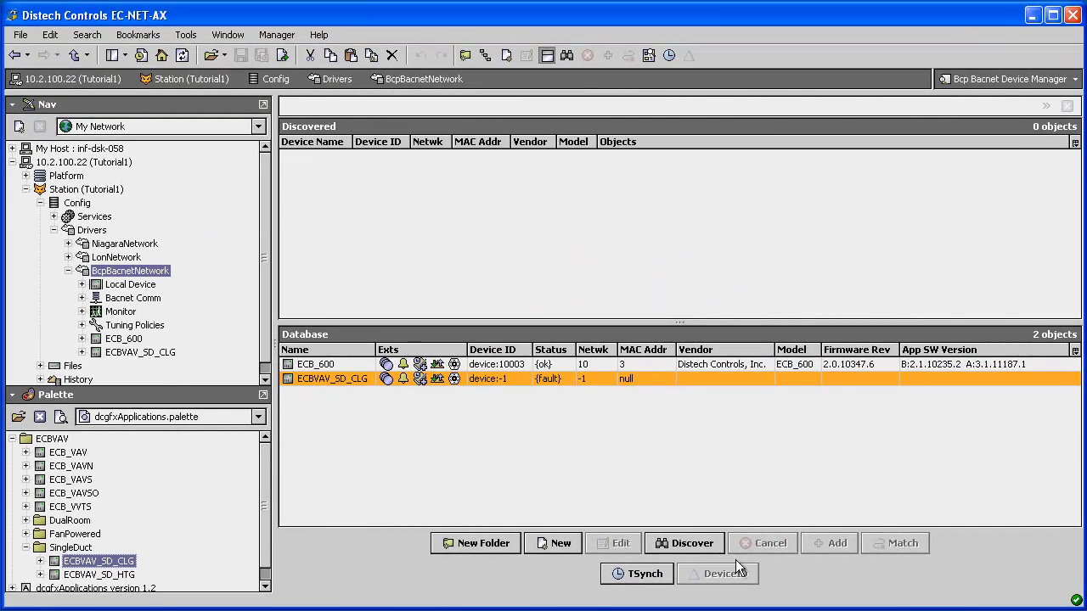
Discover the BACnet devices again and match the discovered ECB_VAV (device 821003) with the database's ECBVAV_SD_CLG device
left_click(698, 545)
left_click(515, 375)
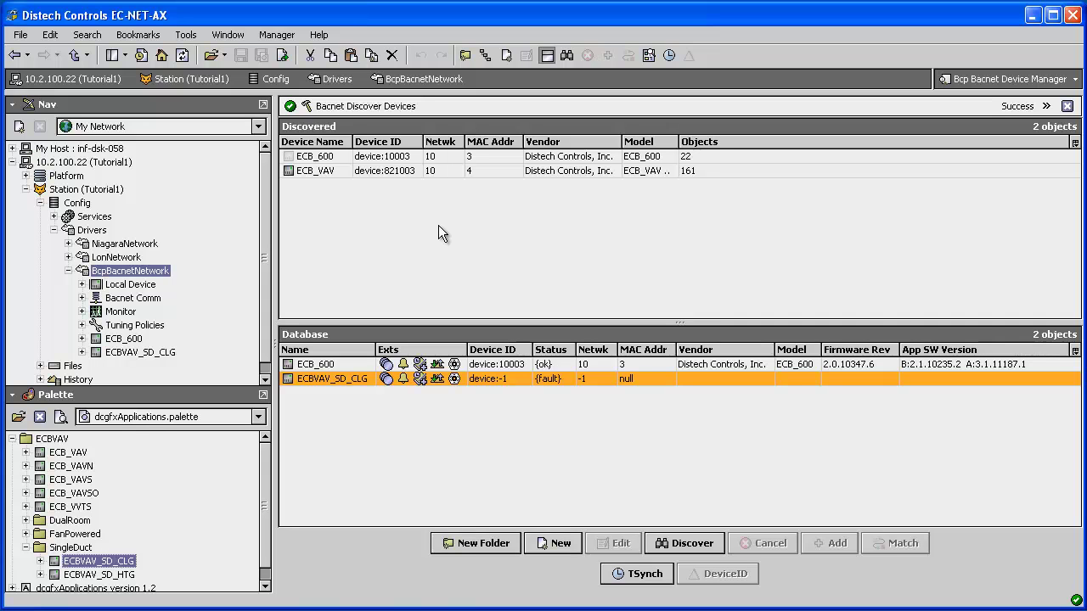
left_click(342, 169)
left_click(347, 382)
left_click(892, 545)
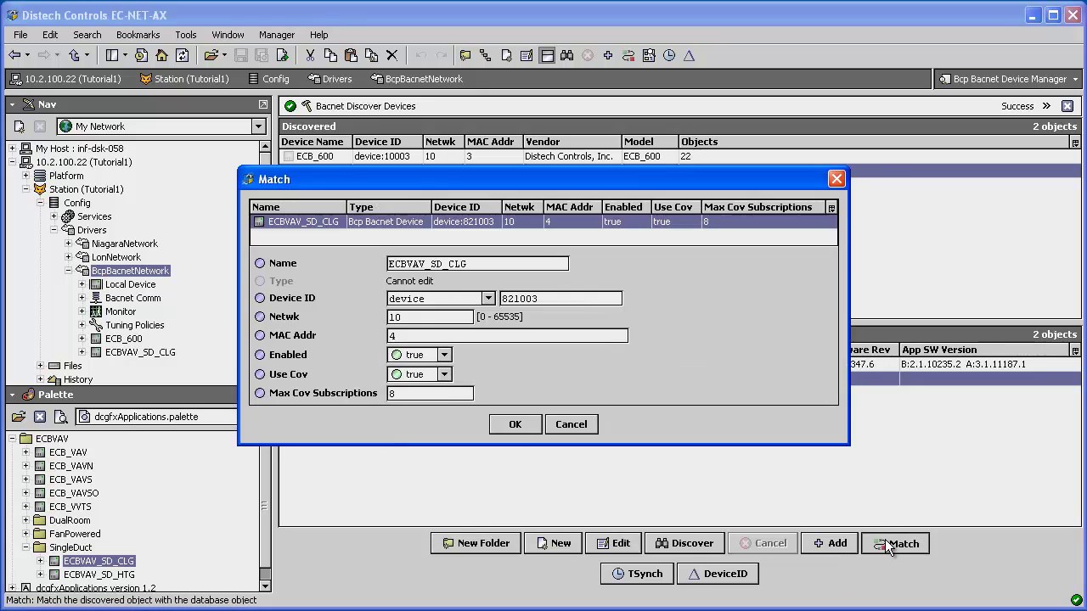
left_click(515, 424)
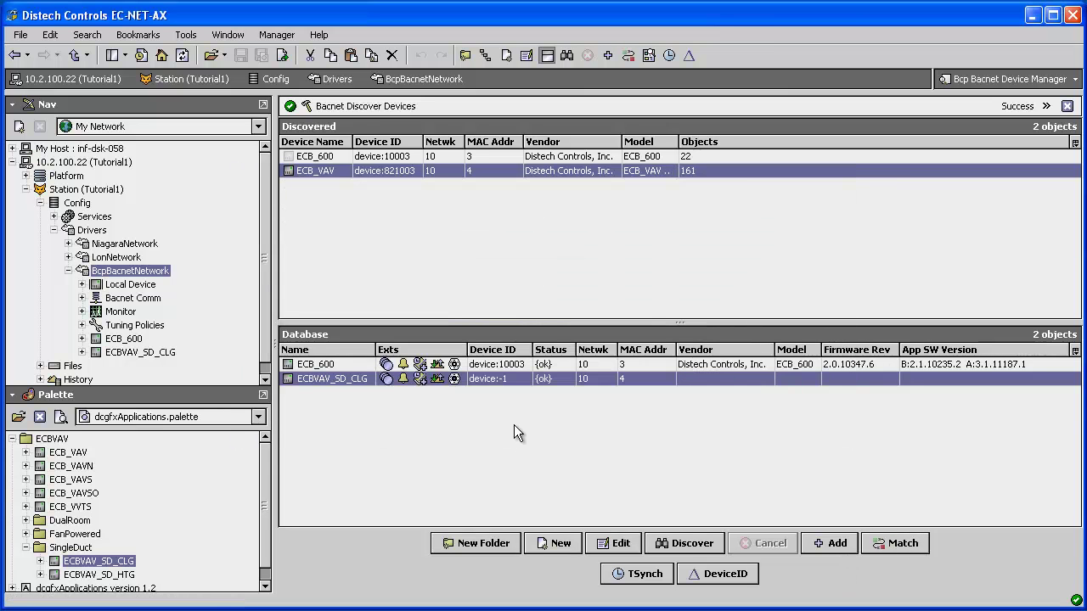
Launch the wizard for the ECBVAV_SD_CLG device to open its project in EC-gfxProgram, and show the Code Library
right_click(155, 351)
left_click(209, 357)
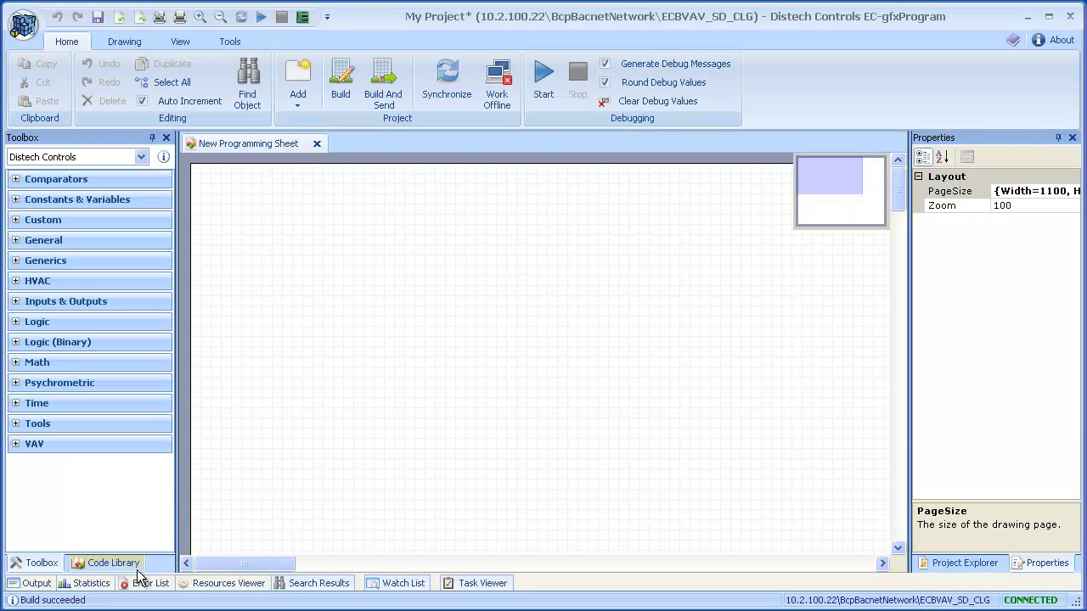
left_click(137, 568)
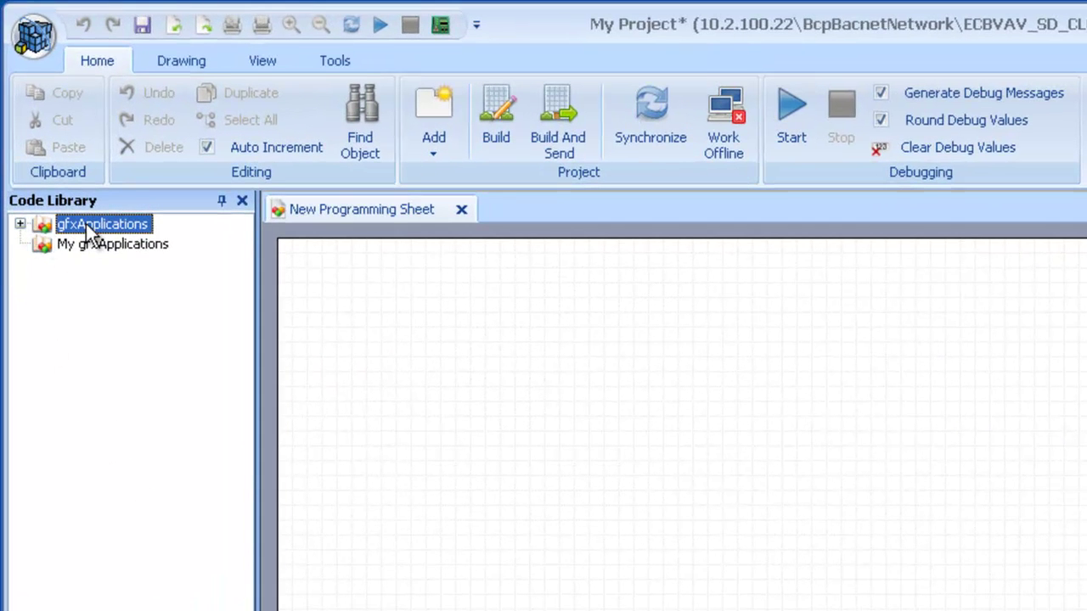
Load the ECBVAV_SD_CLG_IMP_1.2.1 application into the project from the gfxApplications 1.2 library's BACnet, ECBVAV, SingleDuct, IMP folder
left_click(20, 224)
left_click(43, 243)
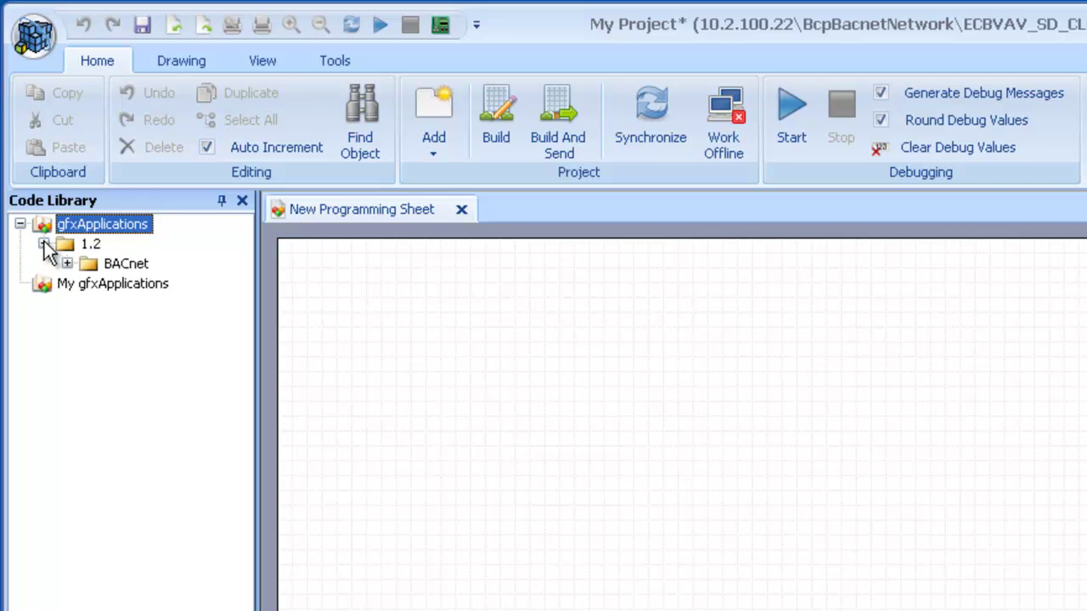
left_click(67, 264)
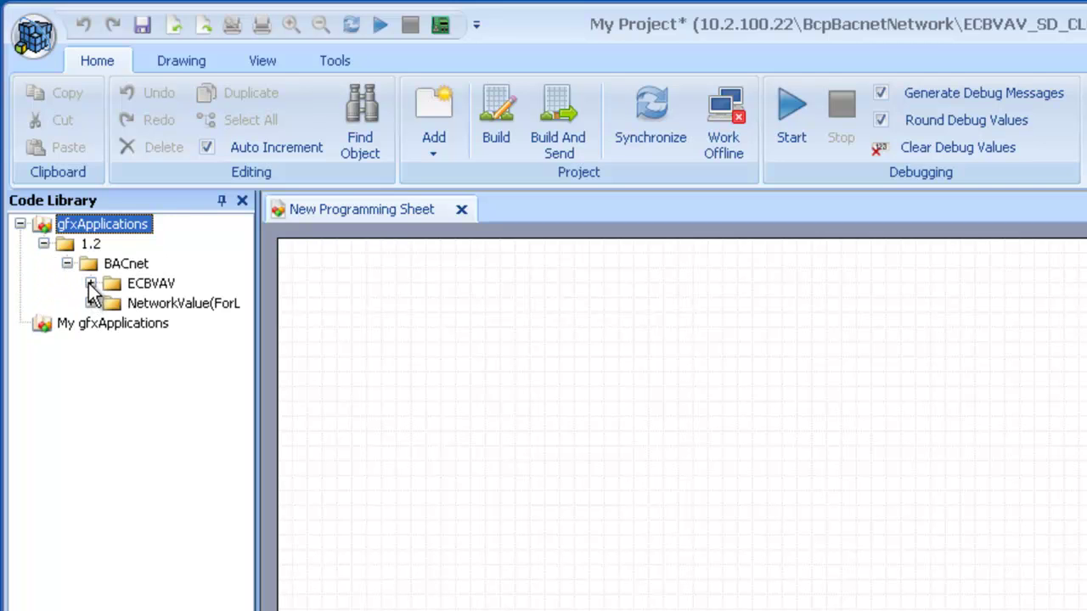
left_click(91, 283)
left_click(114, 403)
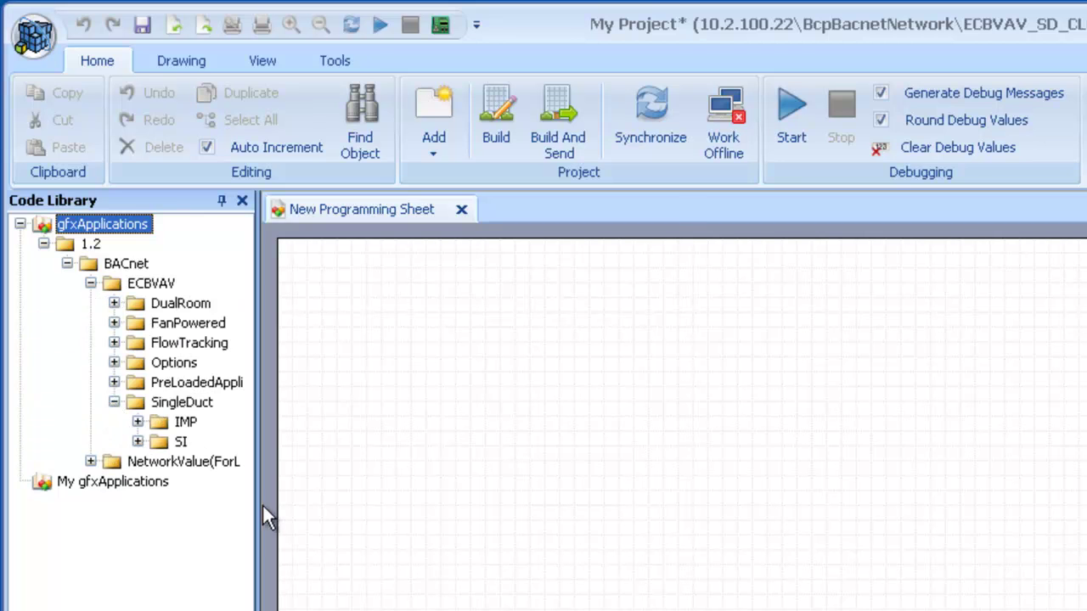
left_click_drag(259, 510, 458, 510)
left_click(137, 422)
left_click(291, 446)
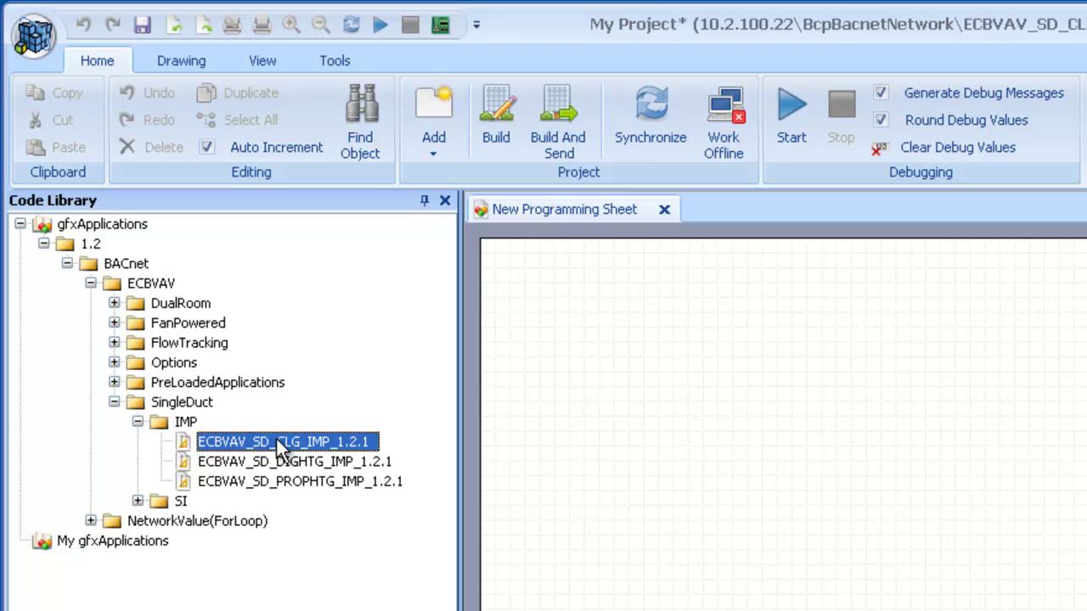
left_click_drag(276, 441, 858, 514)
left_click(718, 562)
left_click_drag(456, 568, 302, 567)
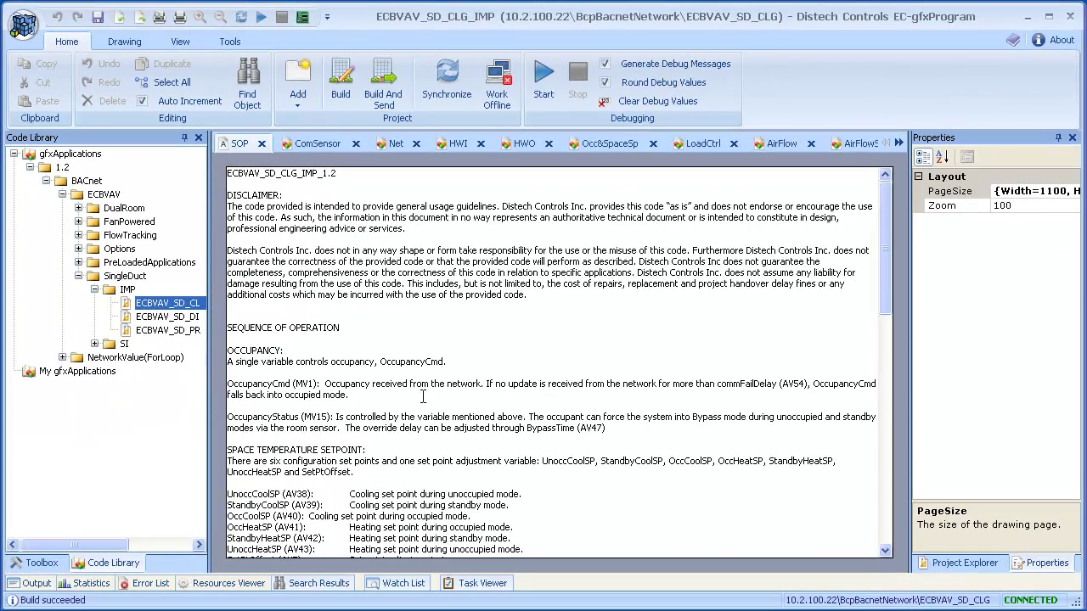
Examine the loaded project's ComSensor, Net and HWI programming sheets and return to the SOP document
left_click(330, 145)
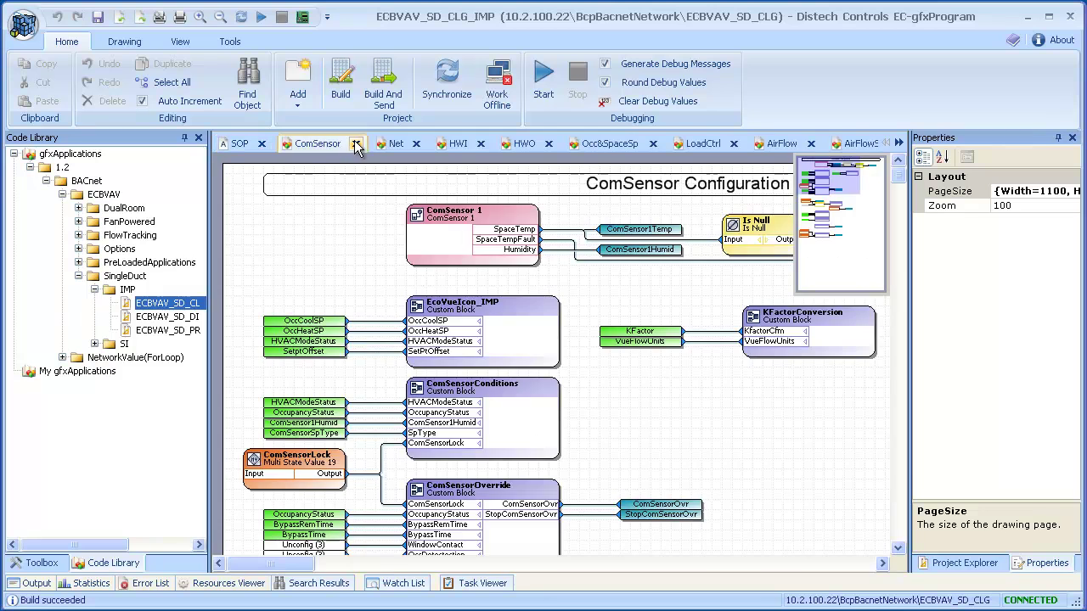
left_click(396, 146)
left_click(457, 144)
left_click(240, 146)
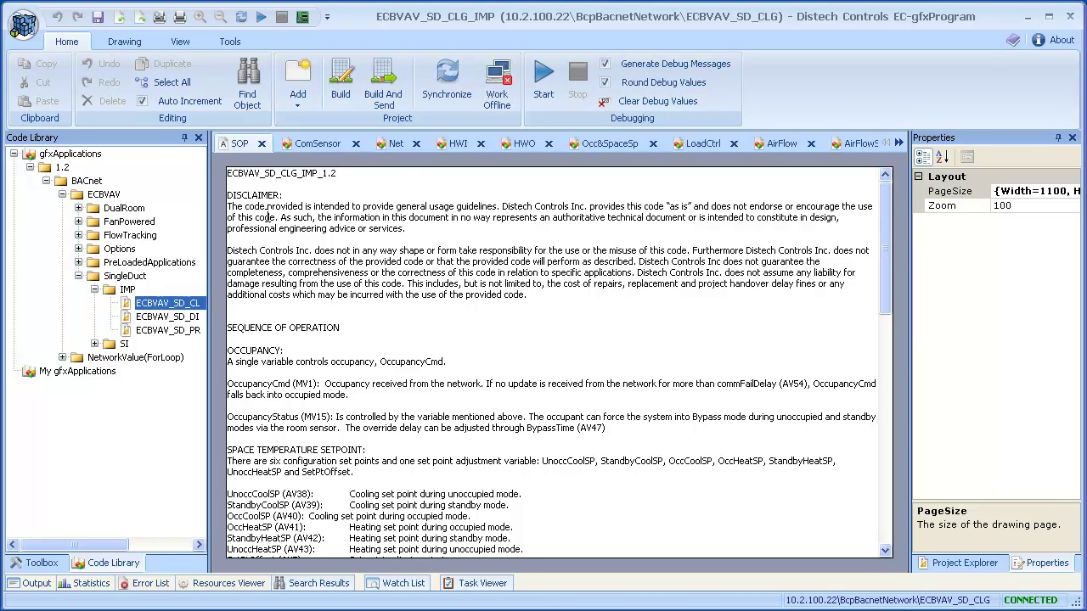
Synchronize the project to the device, also reinitializing controller specific values and persistency, clearing object values, overrides and schedule configuration, and resetting PIDs
left_click(448, 88)
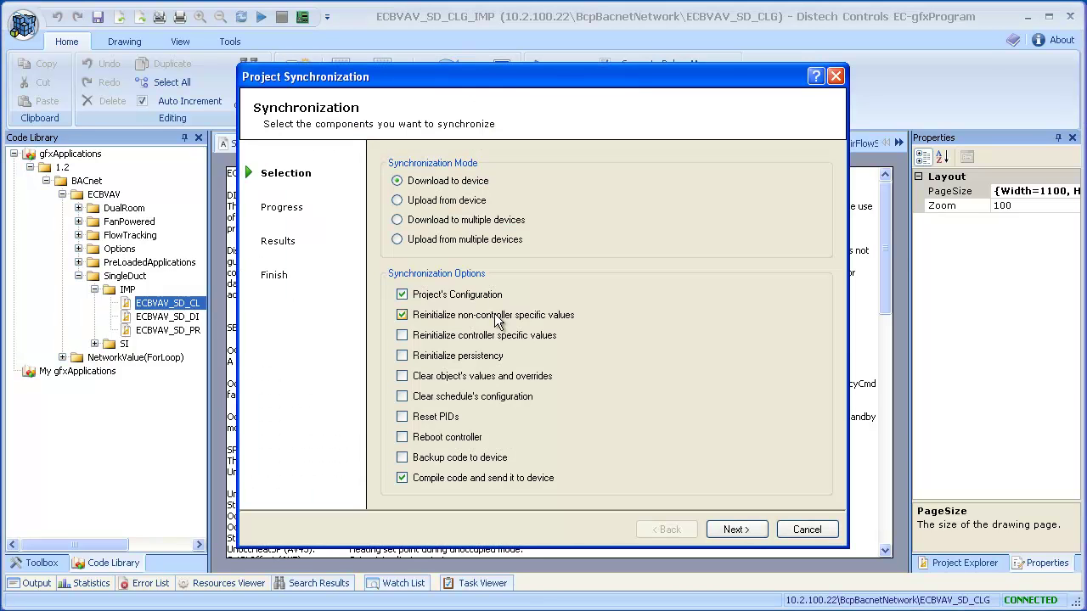
left_click(403, 335)
left_click(403, 356)
left_click(403, 377)
left_click(403, 396)
left_click(402, 417)
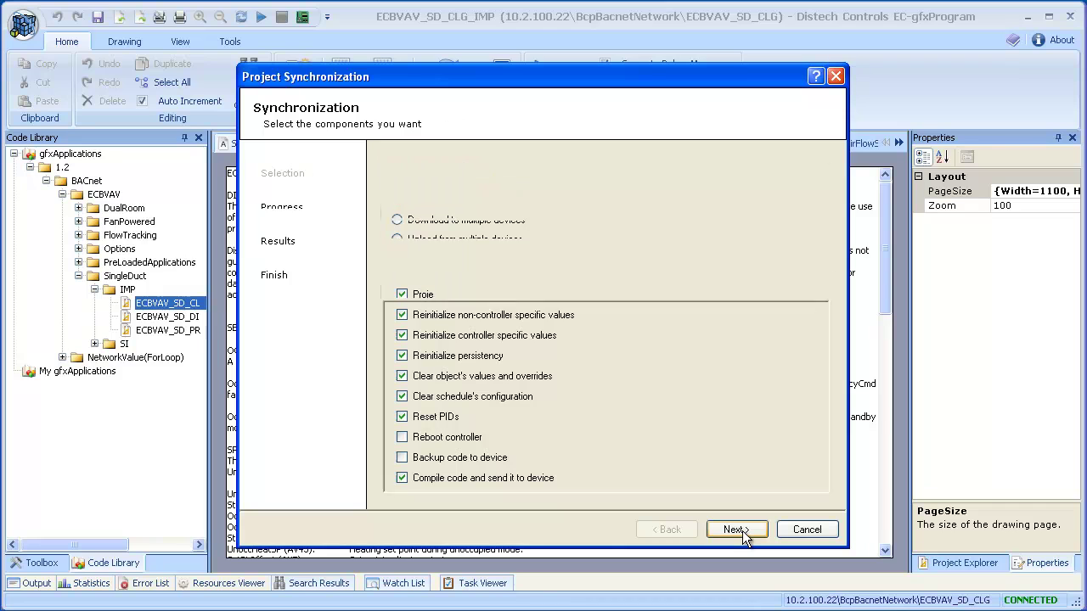
left_click(742, 531)
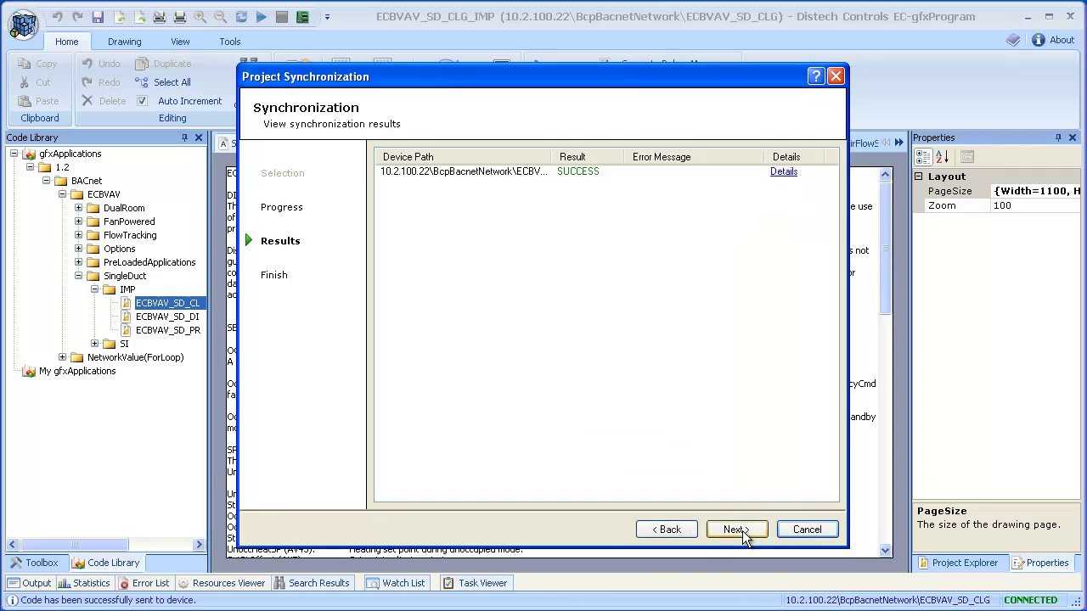
left_click(736, 530)
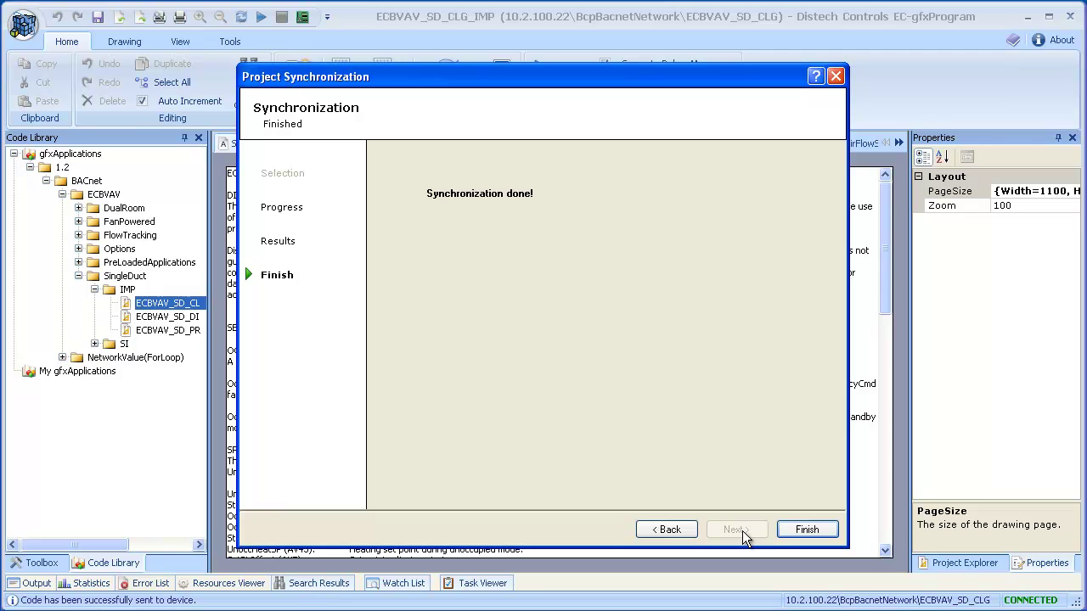
left_click(806, 529)
Switch back to EC-NET-AX and create the points of the ECBVAV_SD_CLG device with the default parameters
left_click(1025, 17)
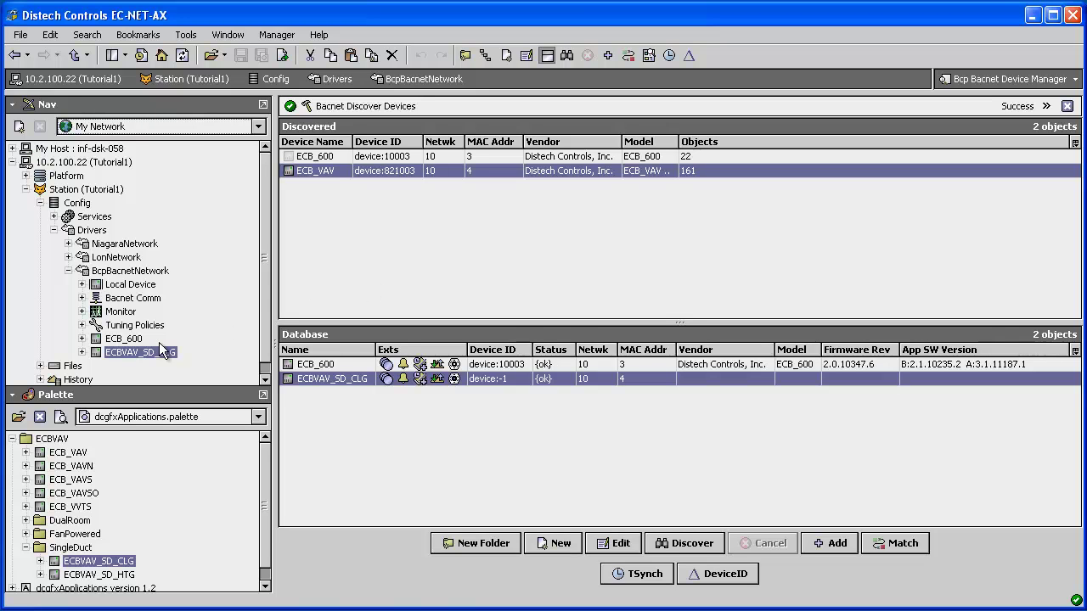
right_click(149, 352)
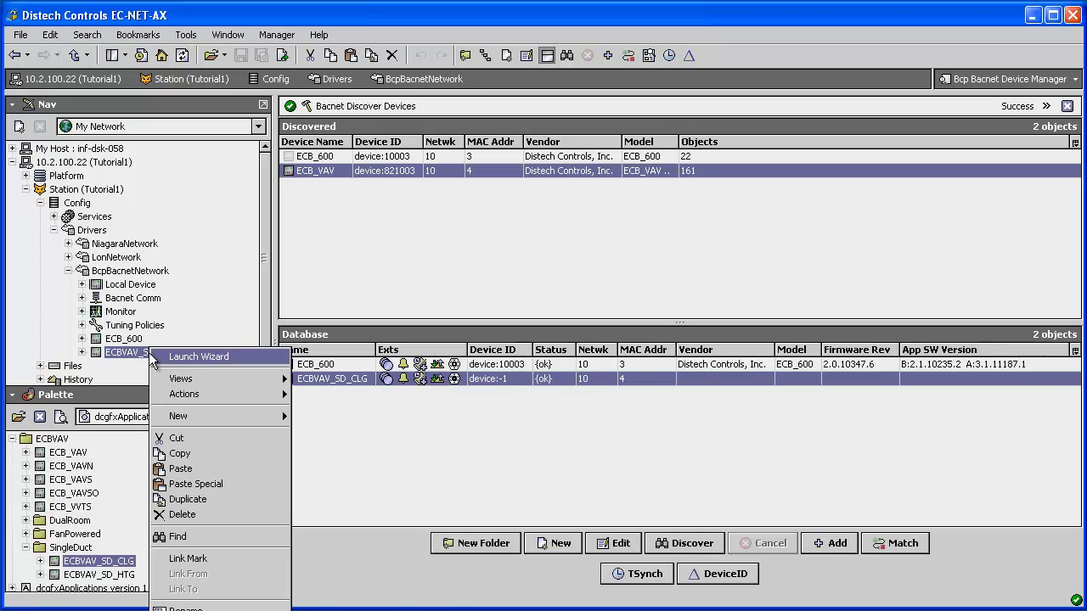
mouse_move(206, 394)
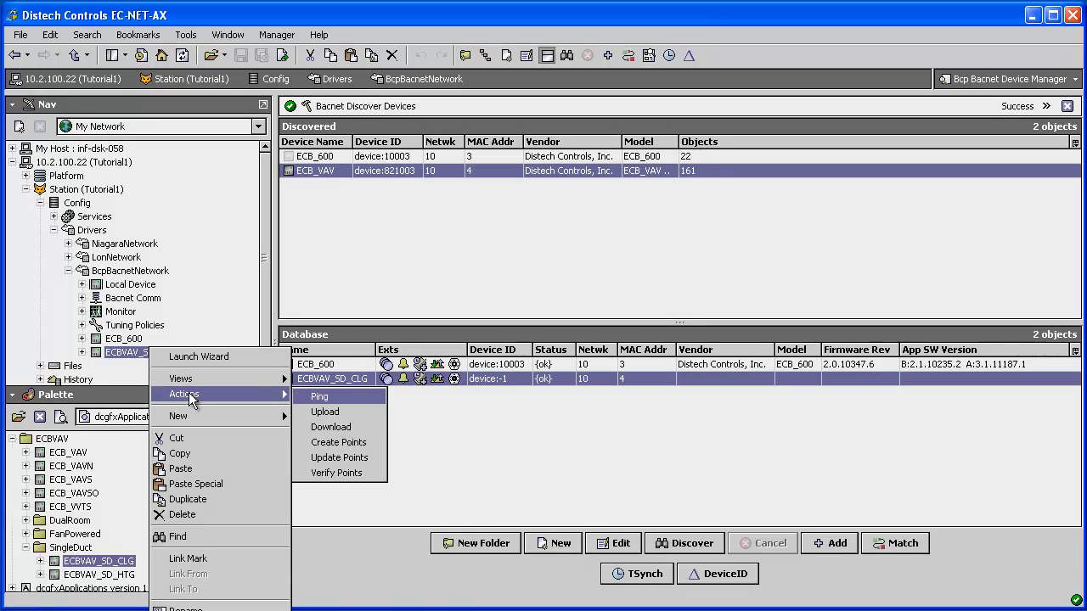
left_click(330, 443)
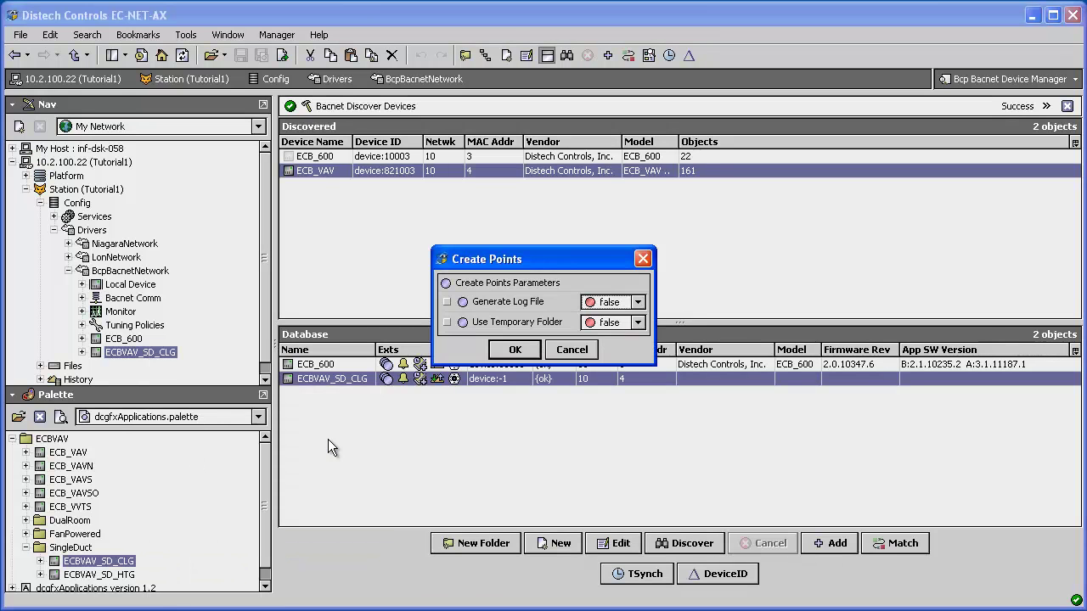
left_click(528, 350)
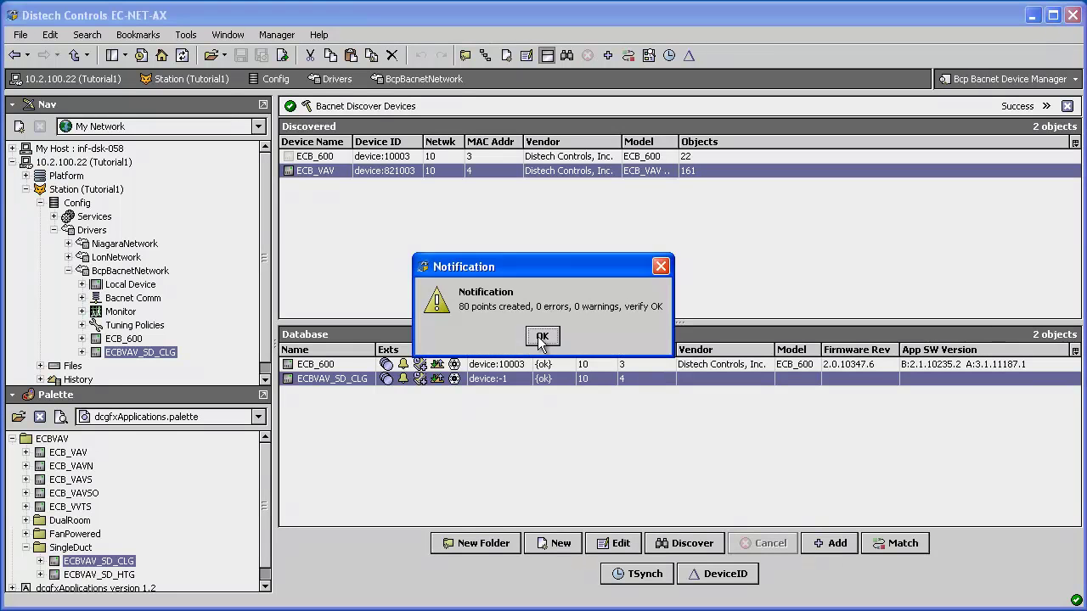
left_click(538, 339)
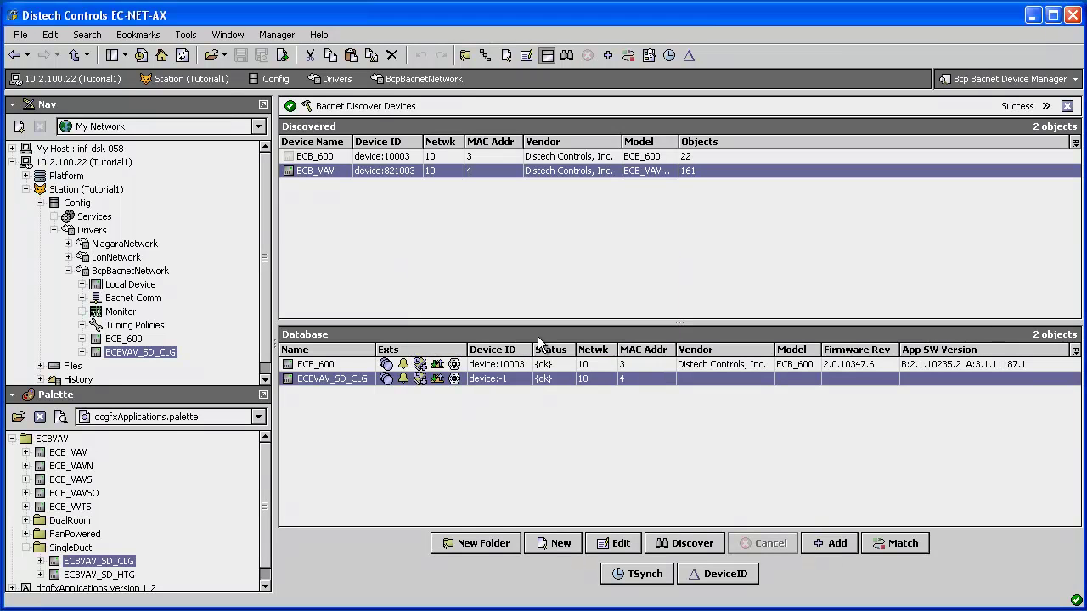
Open the ECBVAV_SD_CLG graphic and review the palette's ECB_VAV to ECB_VVTS devices and its DualRoom, FanPowered and SingleDuct folders
double_click(140, 352)
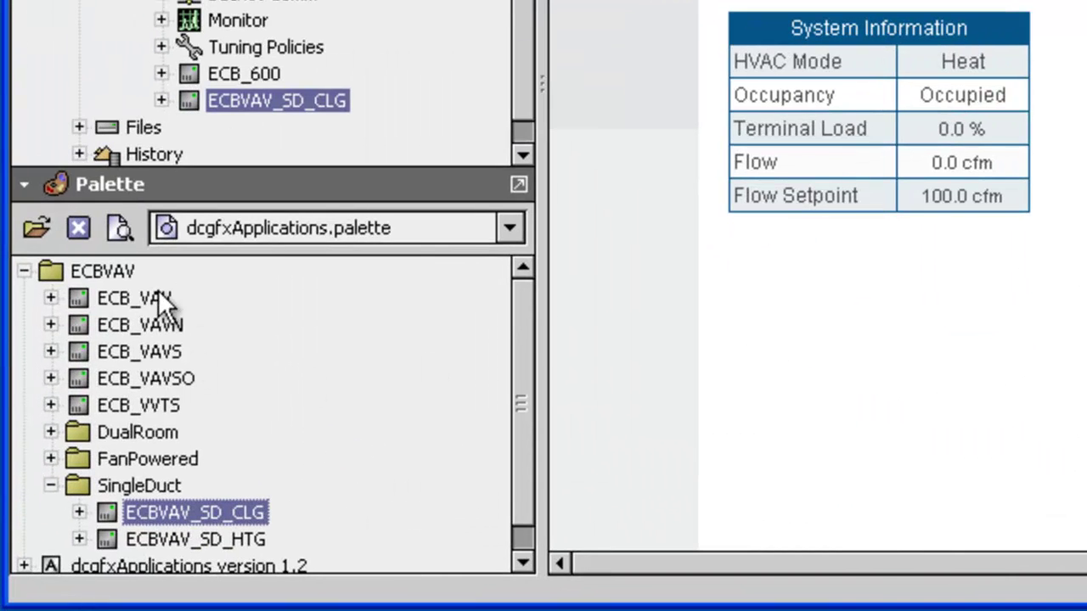
left_click(158, 296)
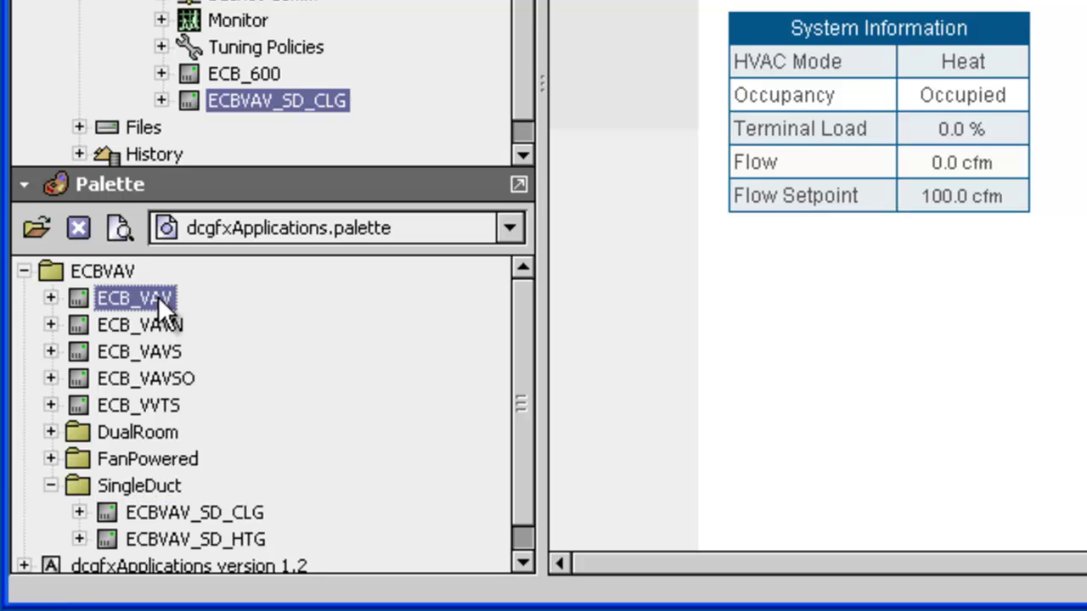
left_click(158, 407, "shift")
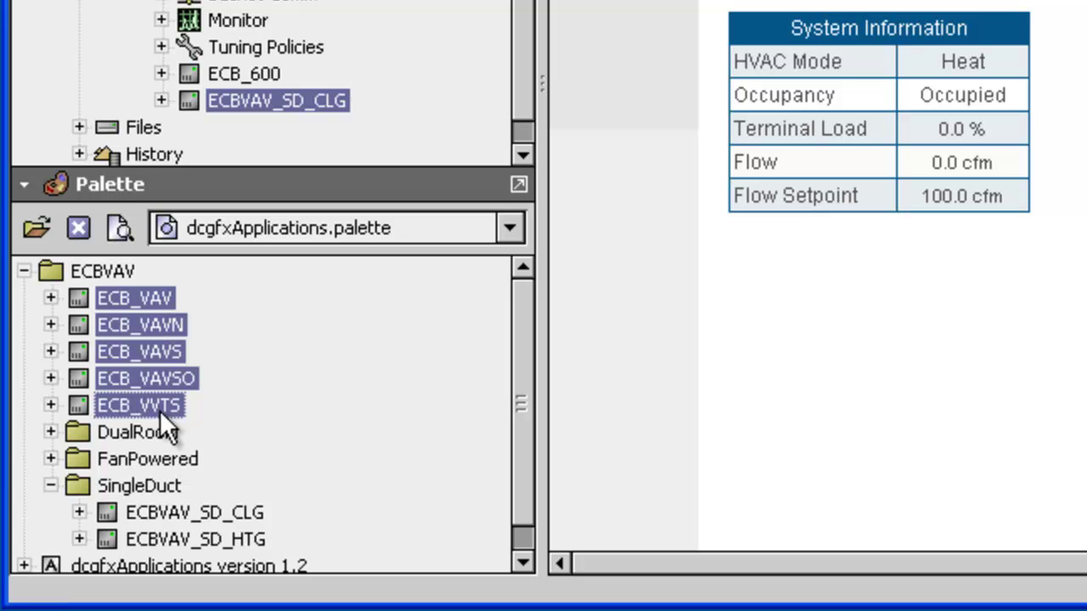
left_click(50, 486)
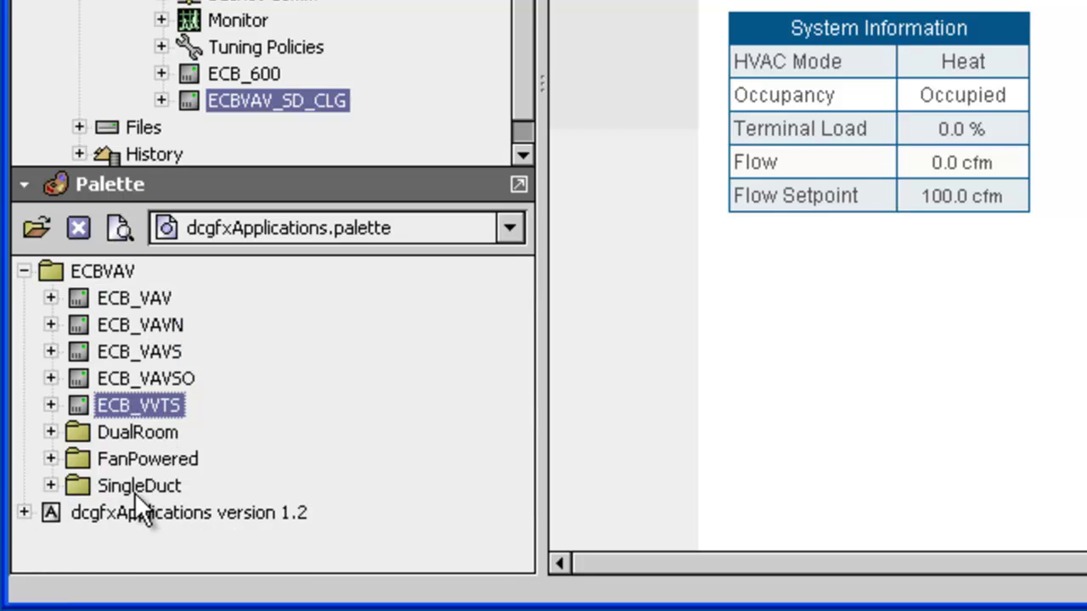
key("Down")
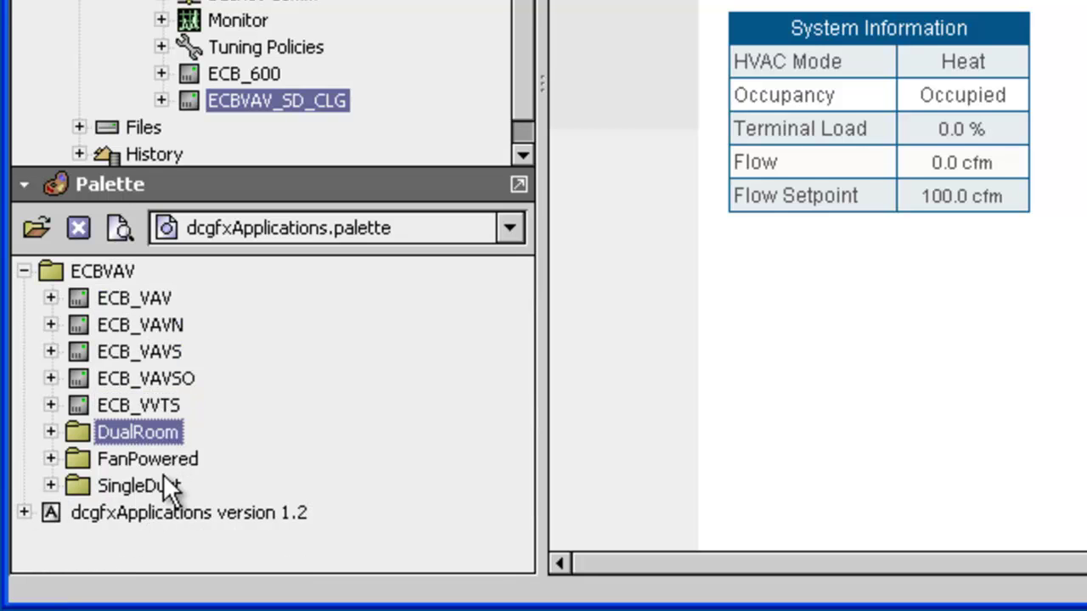
left_click(158, 485, "shift")
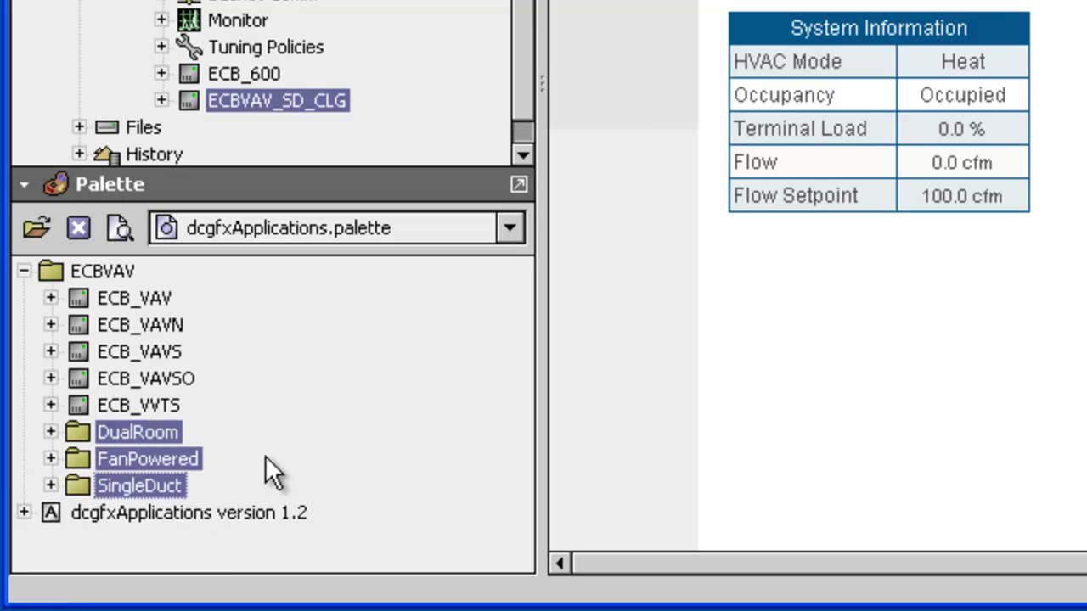